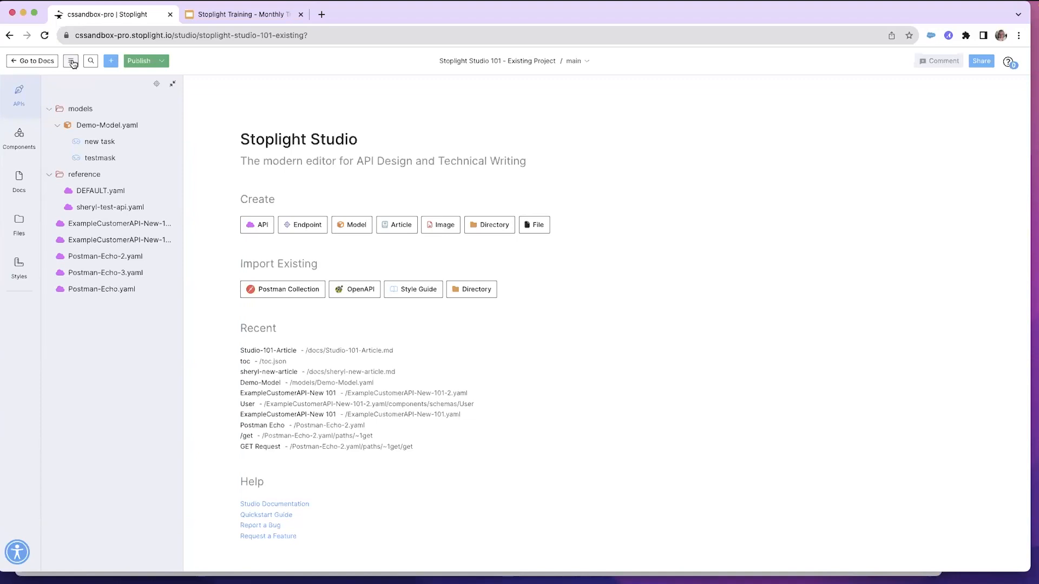
Switch the interface theme to Dark, then back to Light
left_click(71, 61)
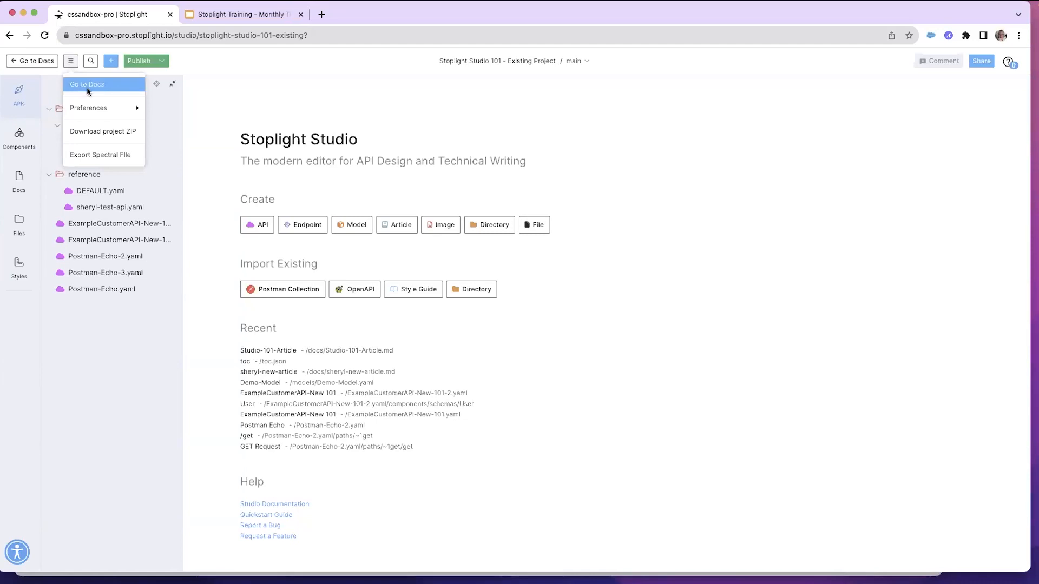
mouse_move(91, 110)
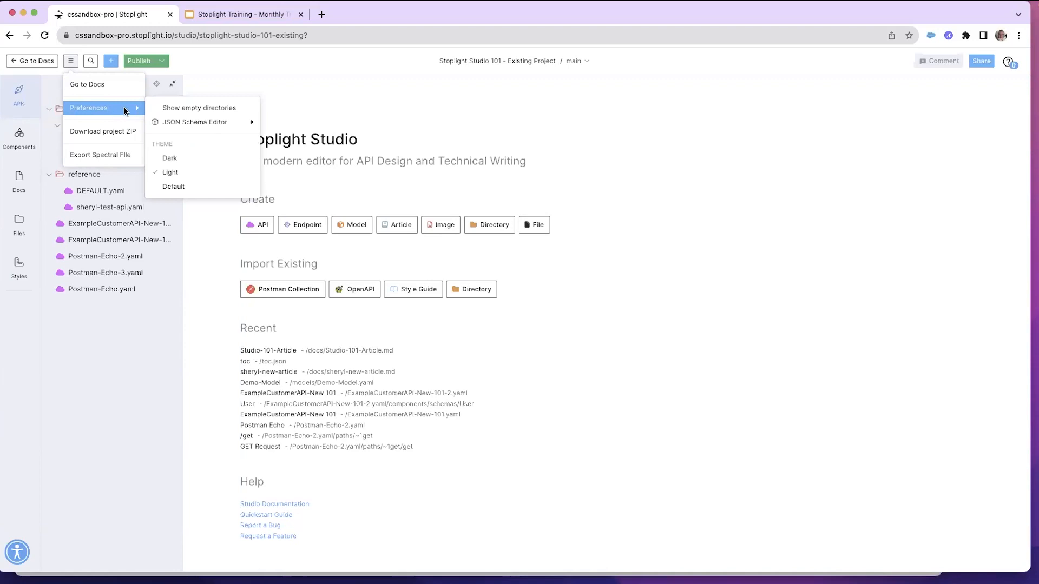
left_click(171, 159)
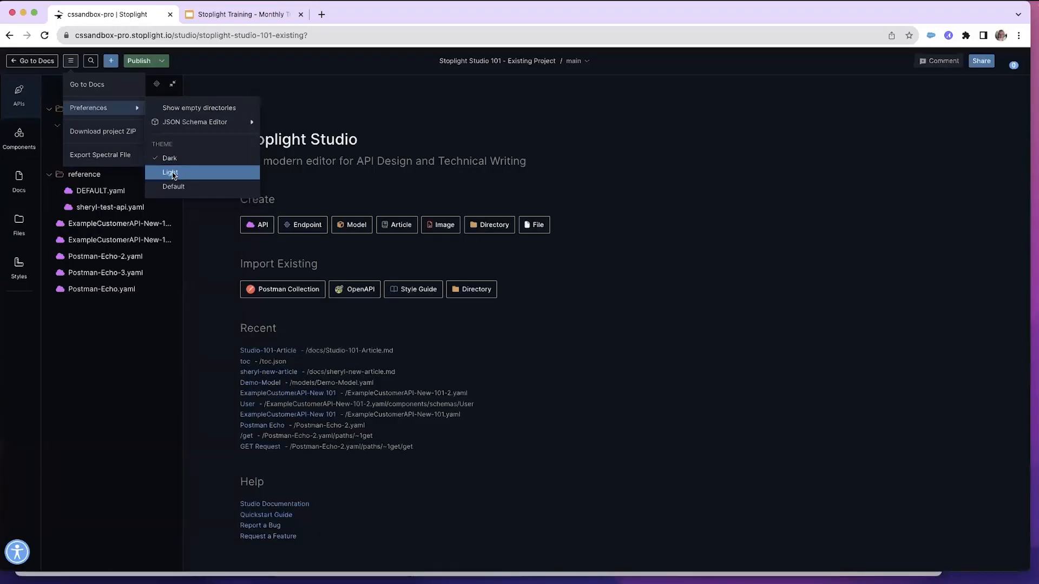
left_click(172, 173)
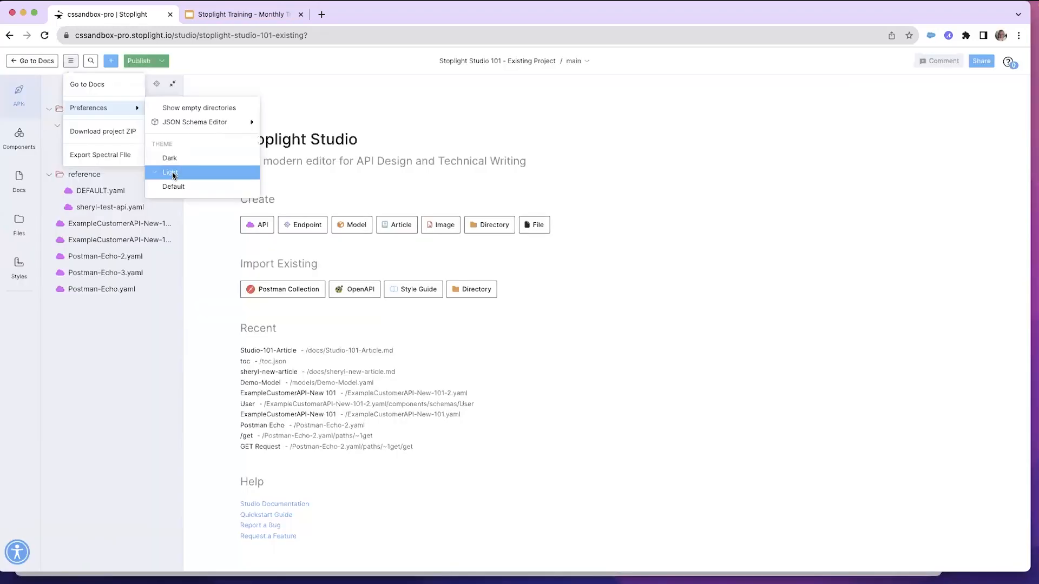
left_click(116, 109)
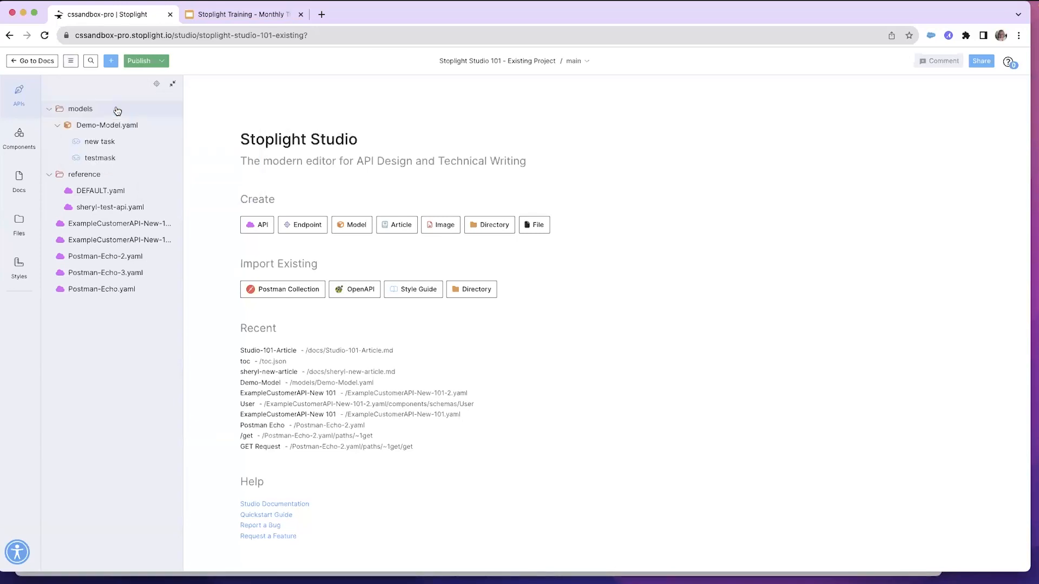
Search the project for echo, then clear the search and close it
left_click(70, 61)
mouse_move(95, 112)
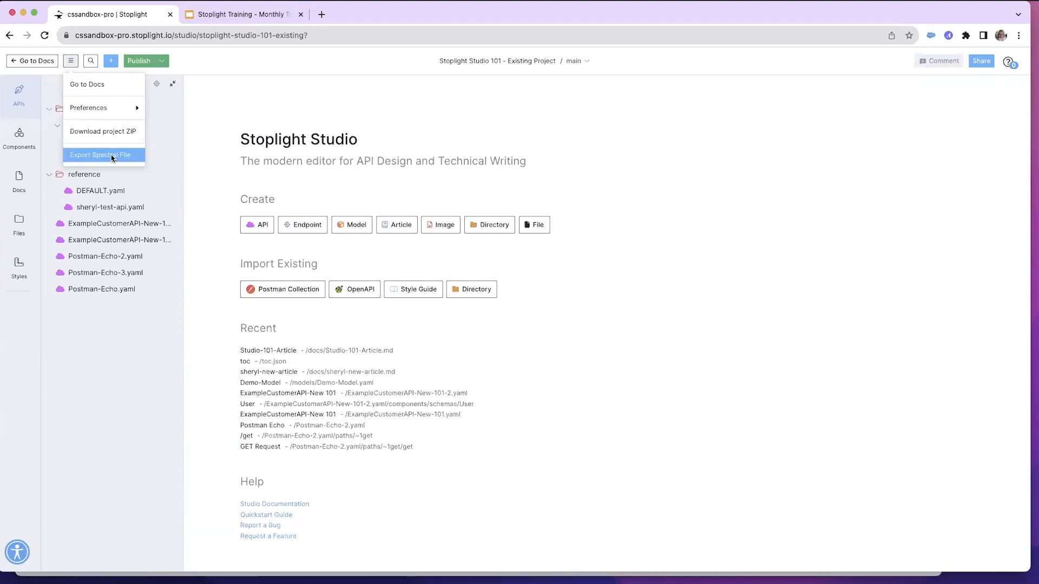
left_click(90, 62)
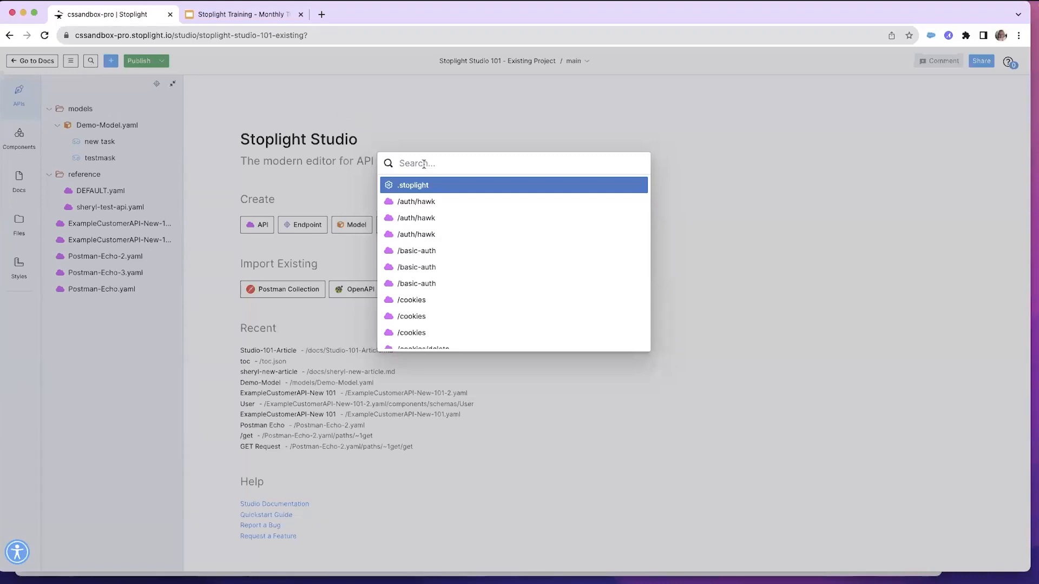
type("echo")
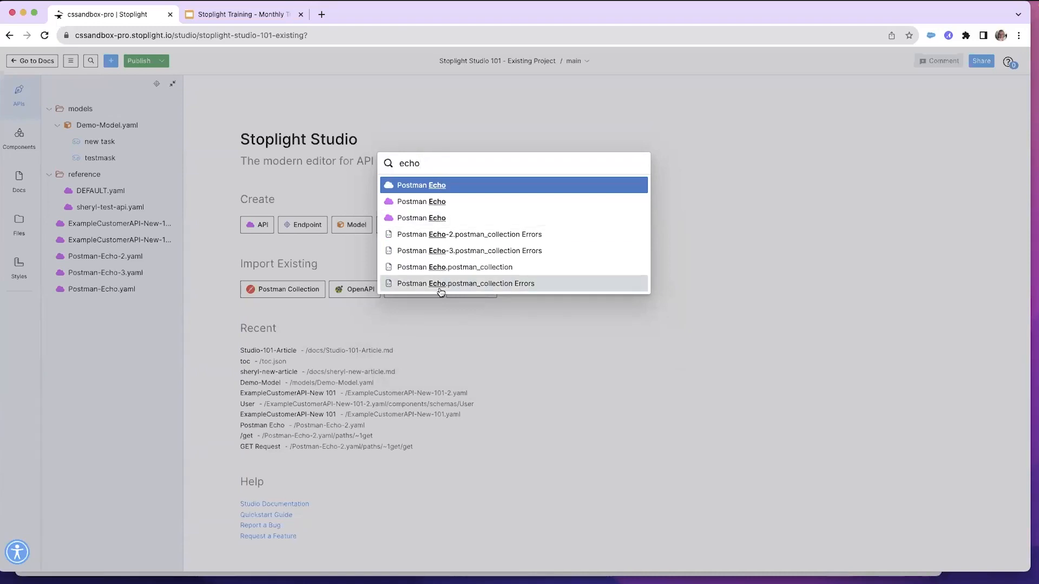
key("BackSpace")
key("BackSpace")
key("BackSpace")
key("BackSpace")
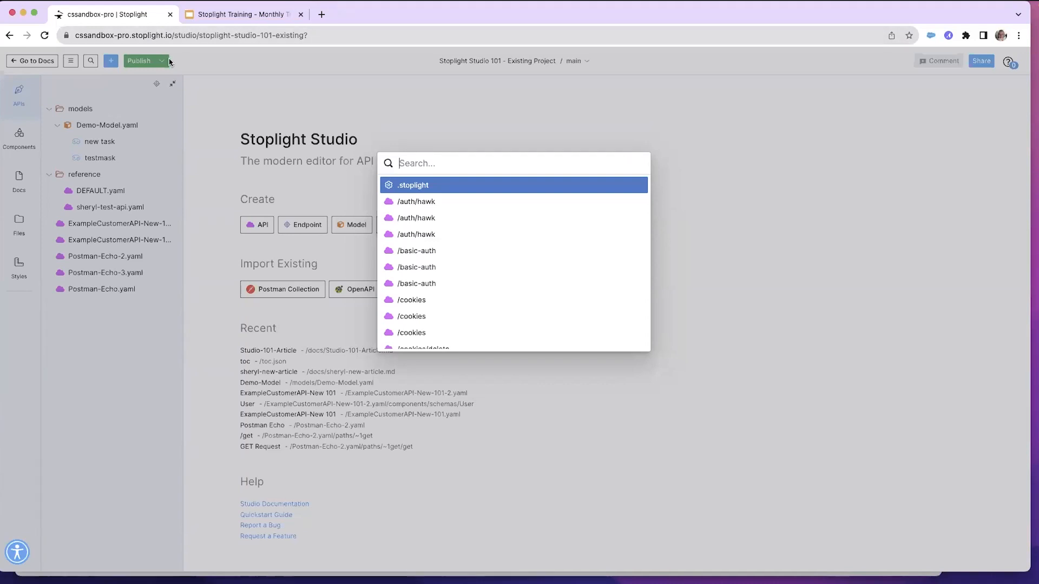
key("Escape")
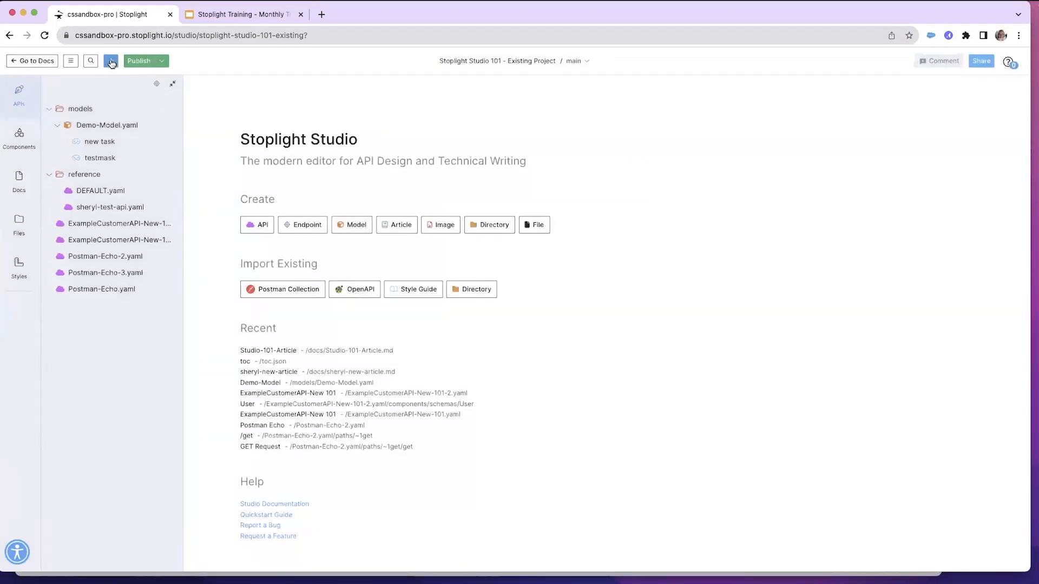
Review the options in the add-item menu and the version switcher
left_click(111, 62)
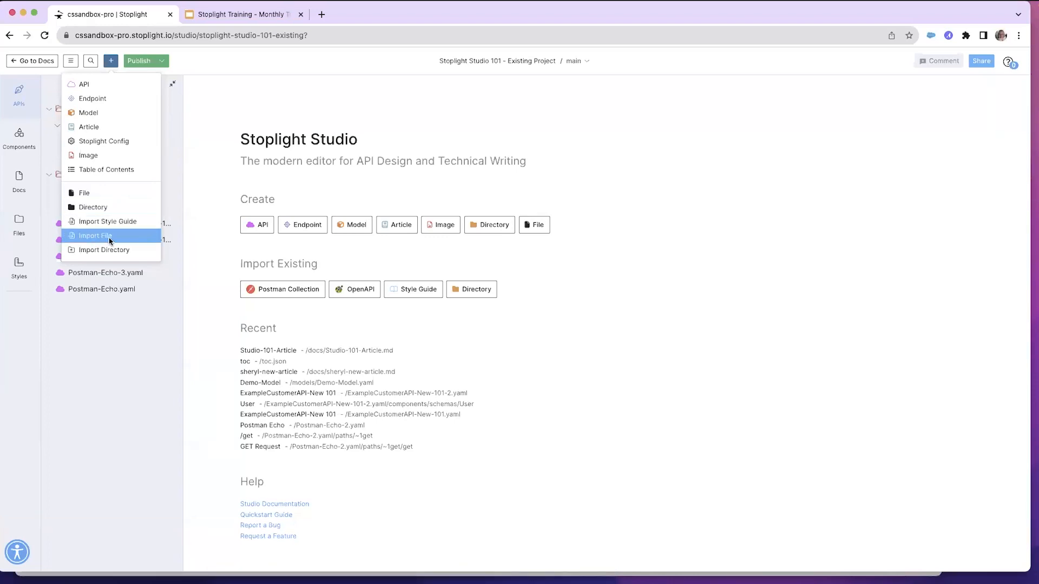
left_click(196, 63)
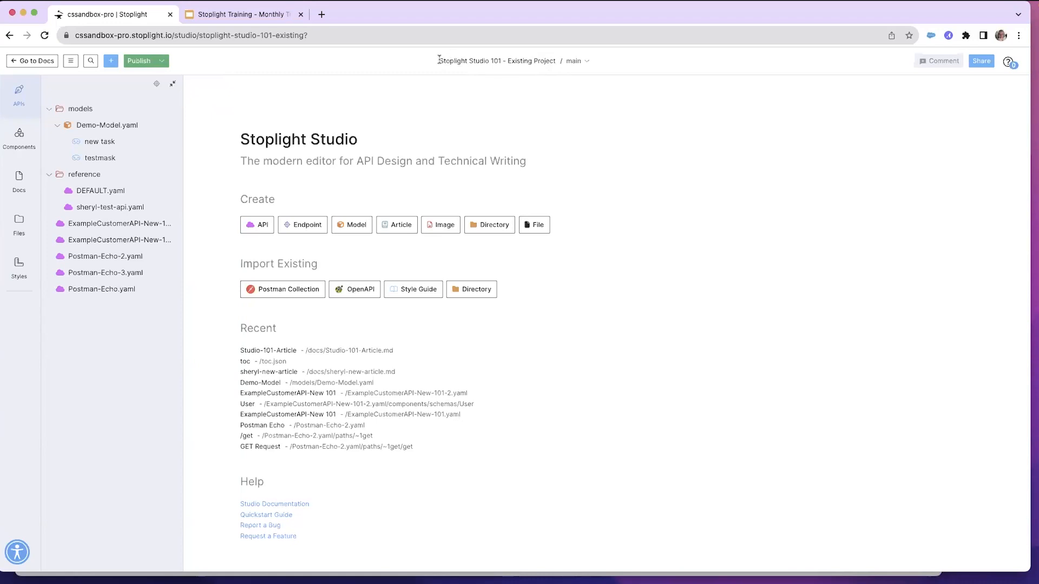
left_click_drag(439, 61, 557, 62)
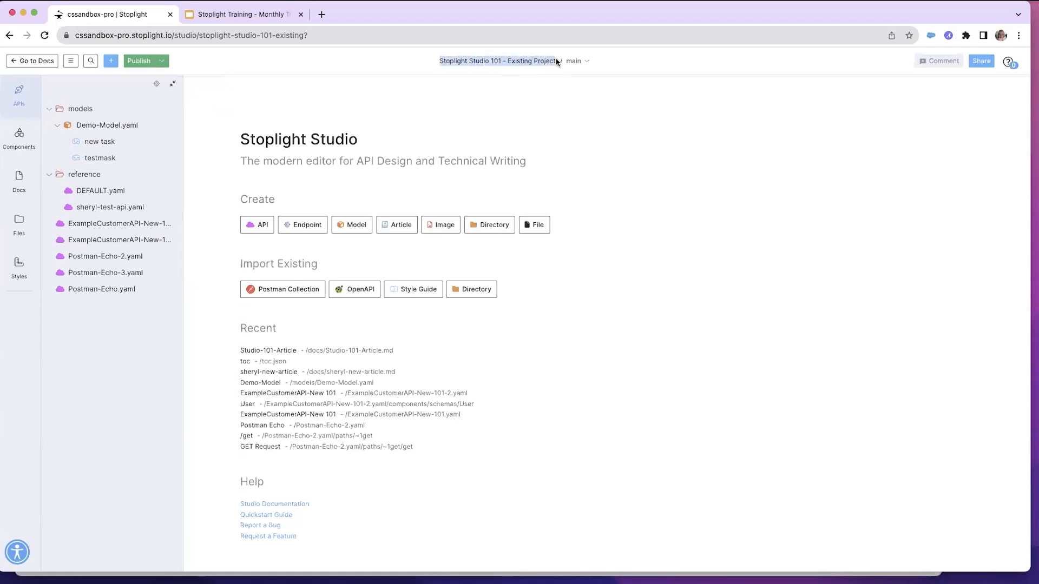
left_click(613, 66)
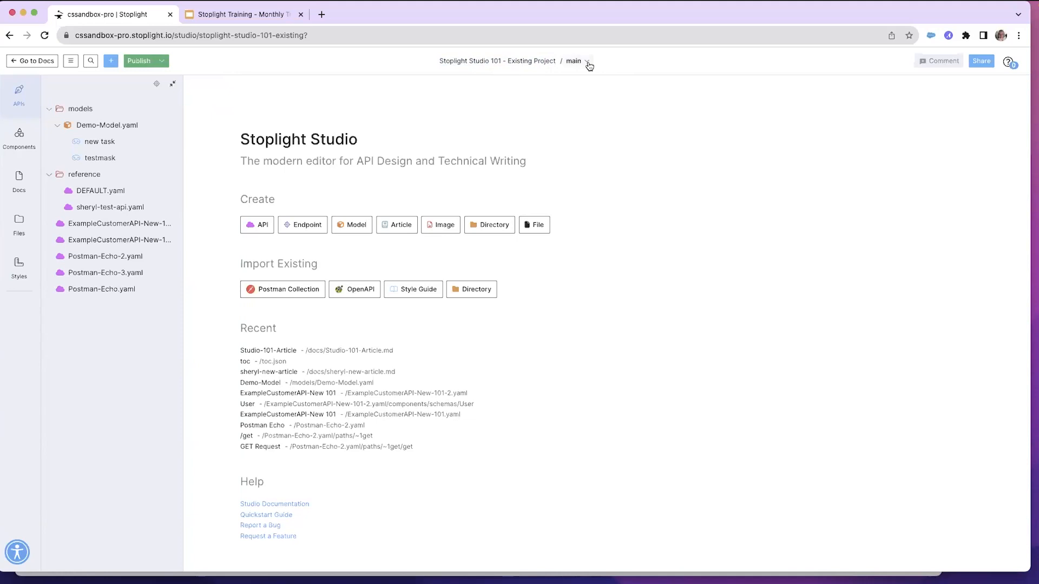
left_click(588, 62)
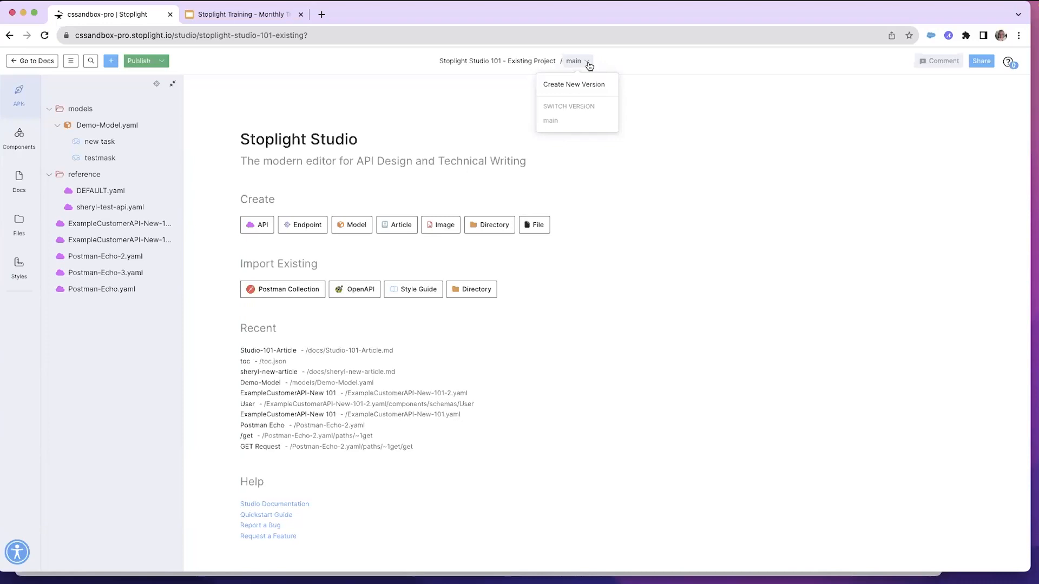
left_click(609, 65)
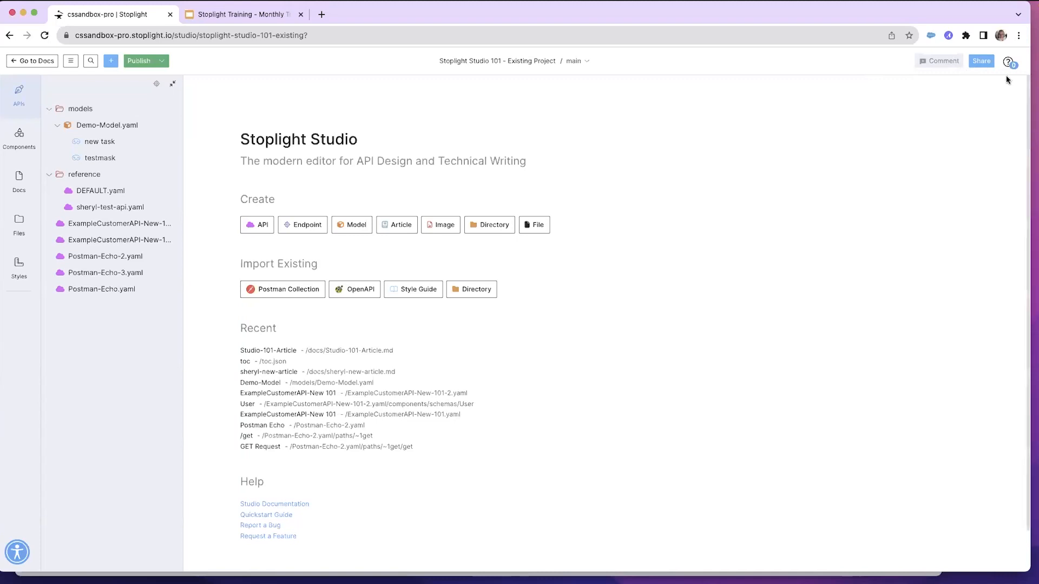
Open the project's share settings and review the visibility options without changing them
left_click(982, 61)
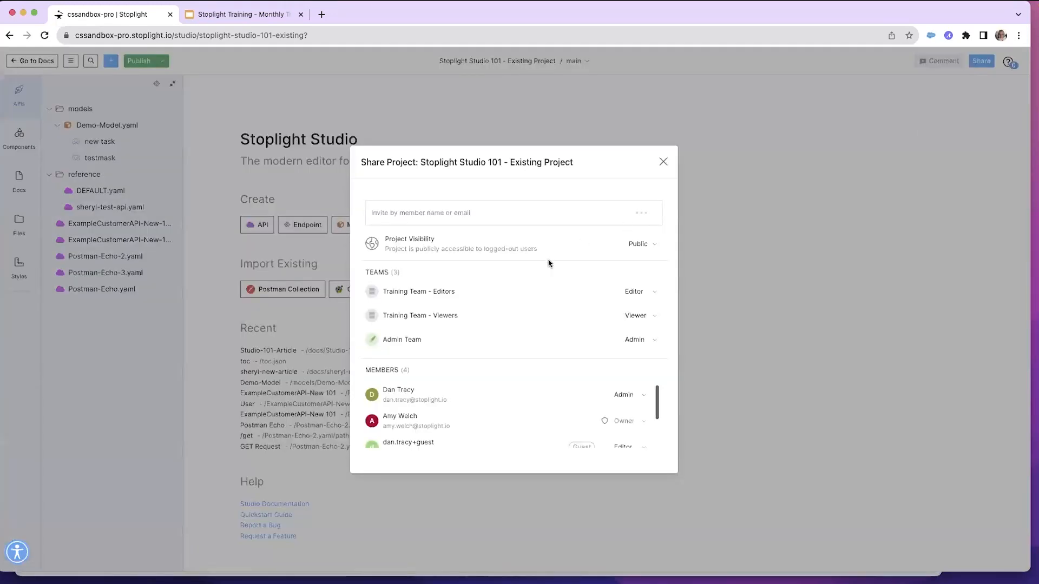
left_click(654, 248)
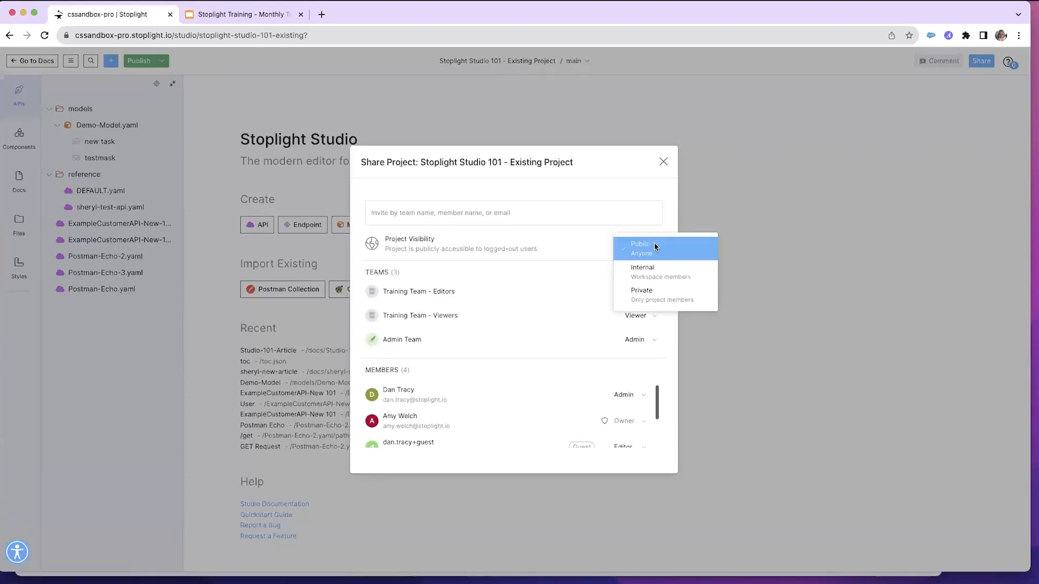
left_click(570, 250)
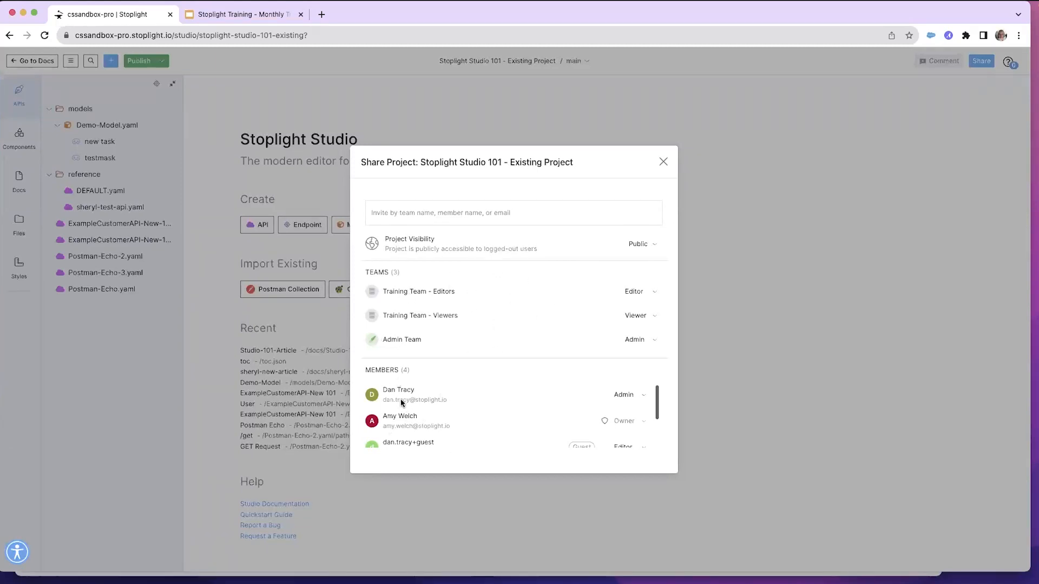
left_click(664, 162)
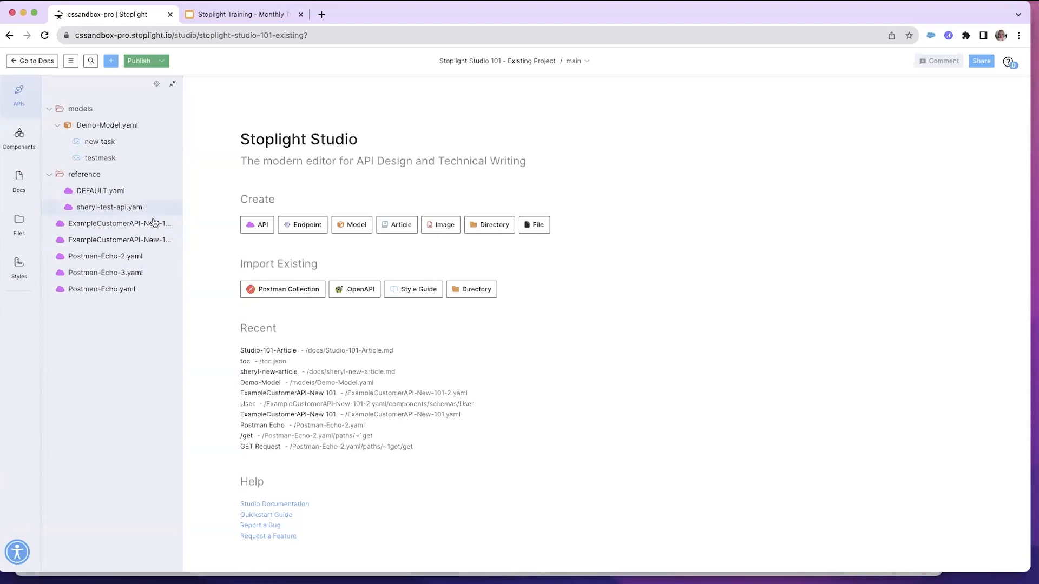
Open sheryl-test-api.yaml and view its User model and API overview
left_click(101, 211)
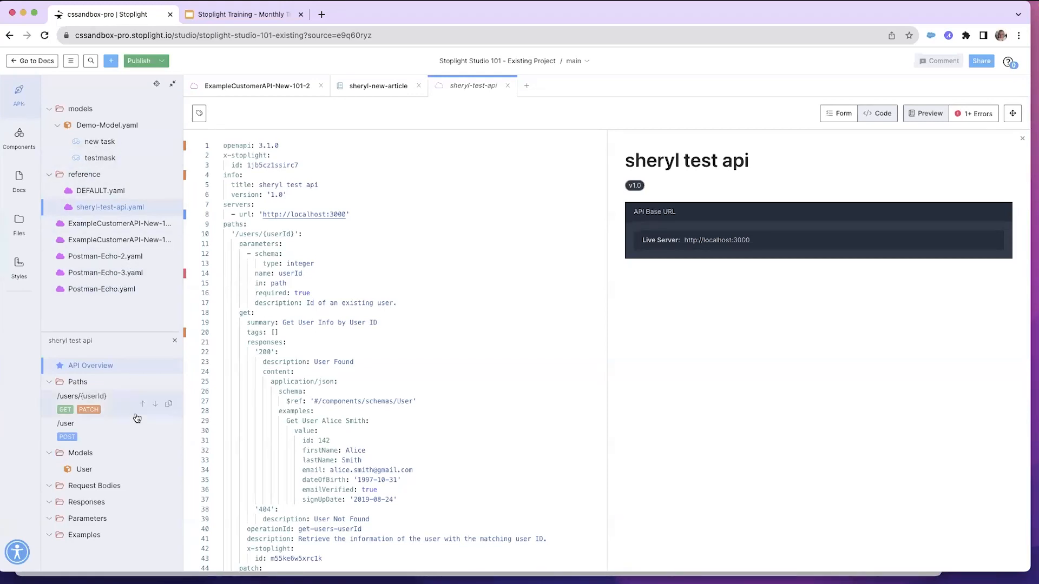
left_click(79, 470)
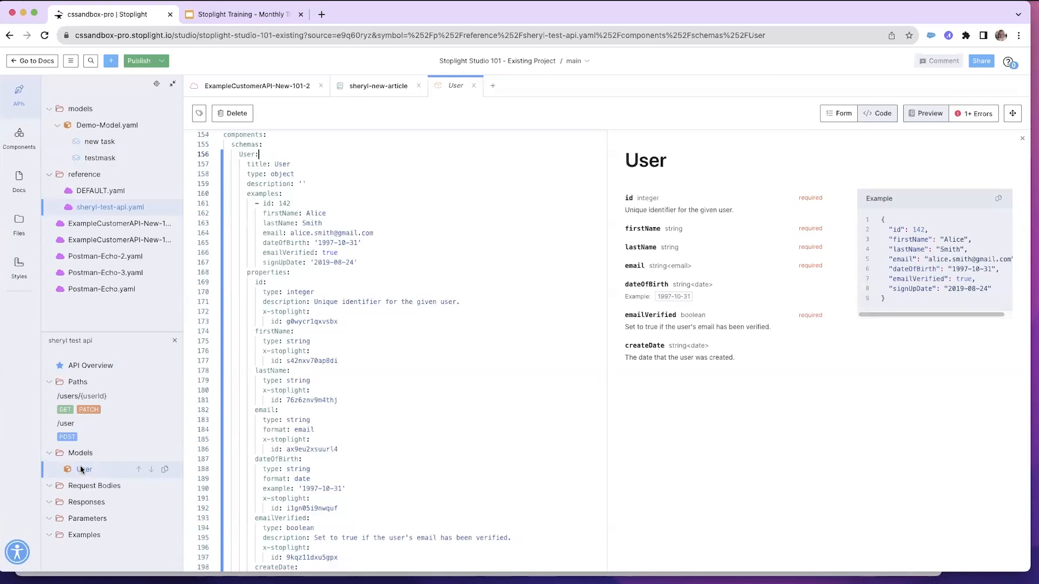
left_click(90, 367)
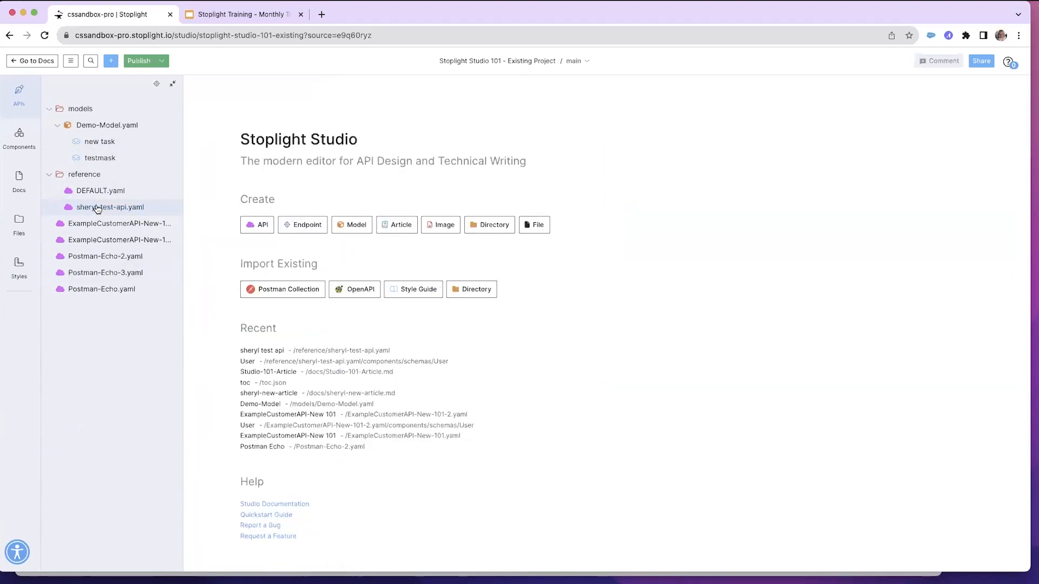
Reopen sheryl-test-api.yaml and close the sheryl-new-article and ExampleCustomerAPI-New-101-2 tabs
left_click(97, 209)
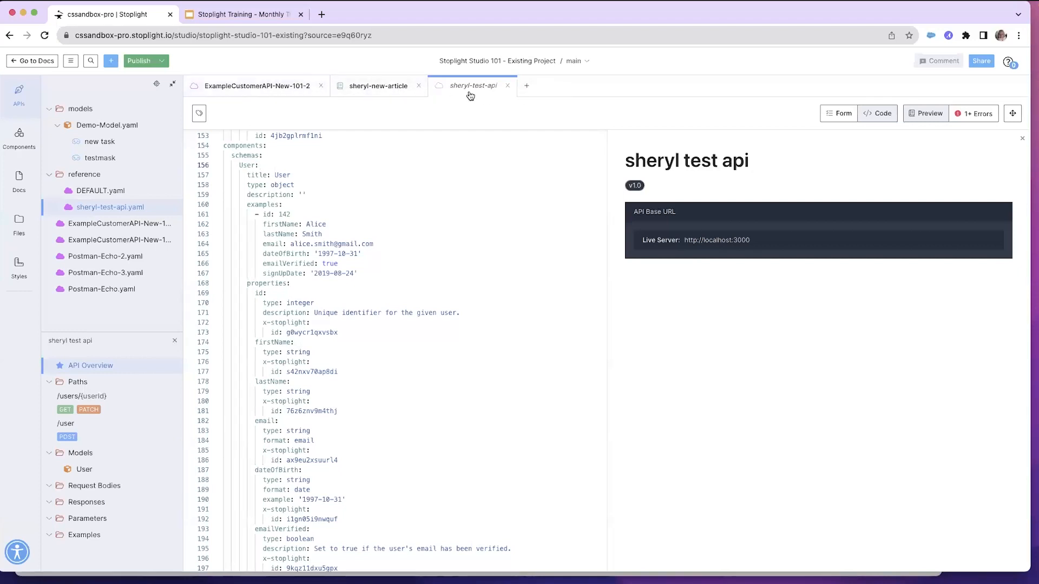
left_click(419, 85)
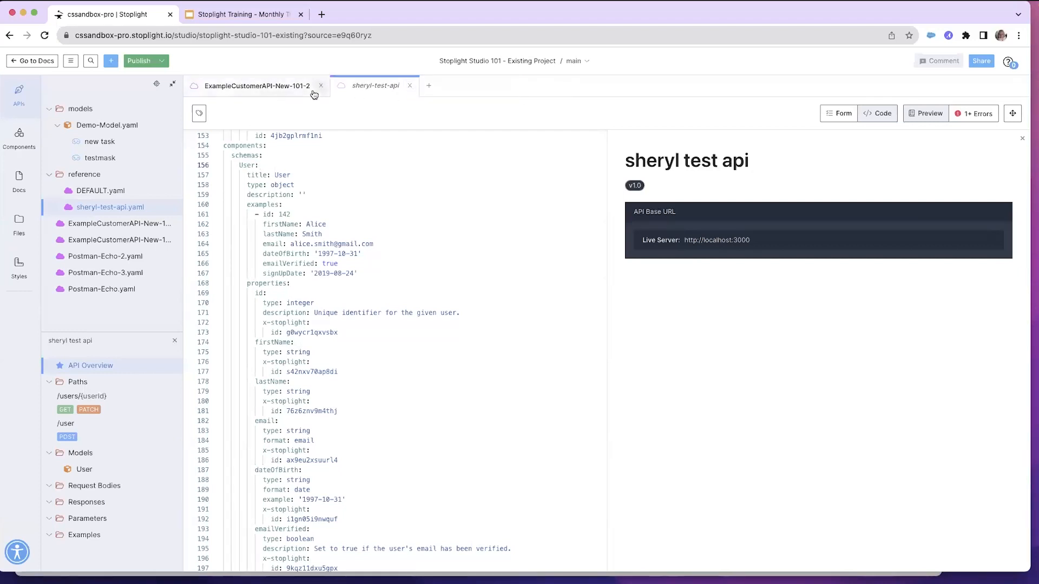
left_click(320, 86)
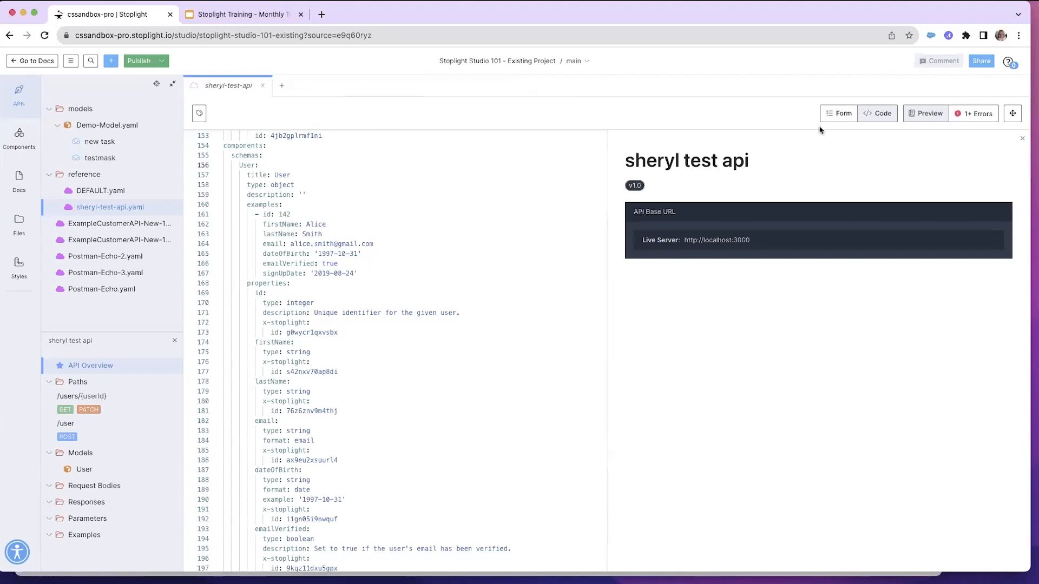
Switch between Form and Code views, toggle the preview, and open and close the lint errors list
left_click(838, 114)
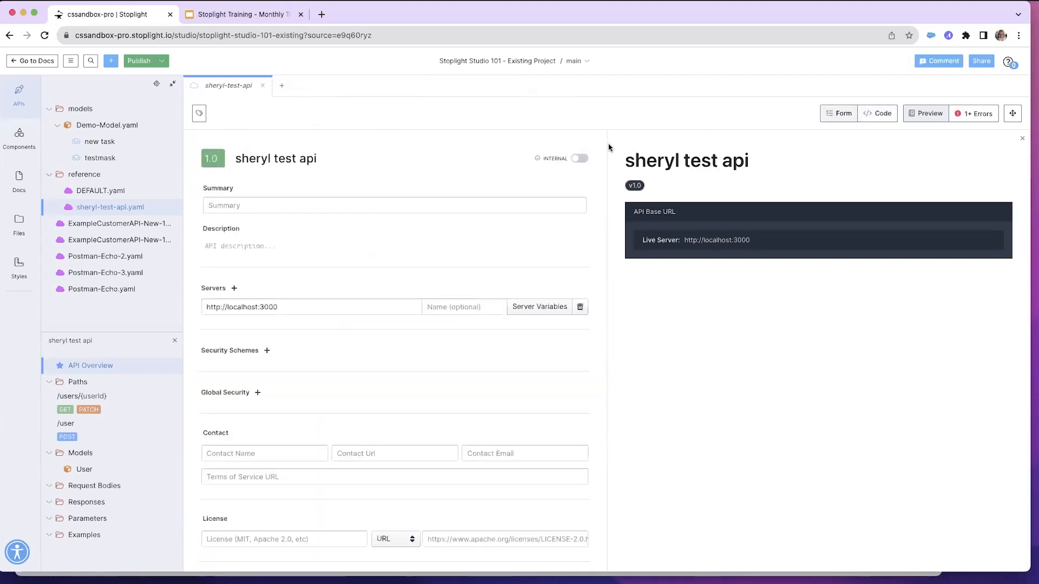
left_click(927, 116)
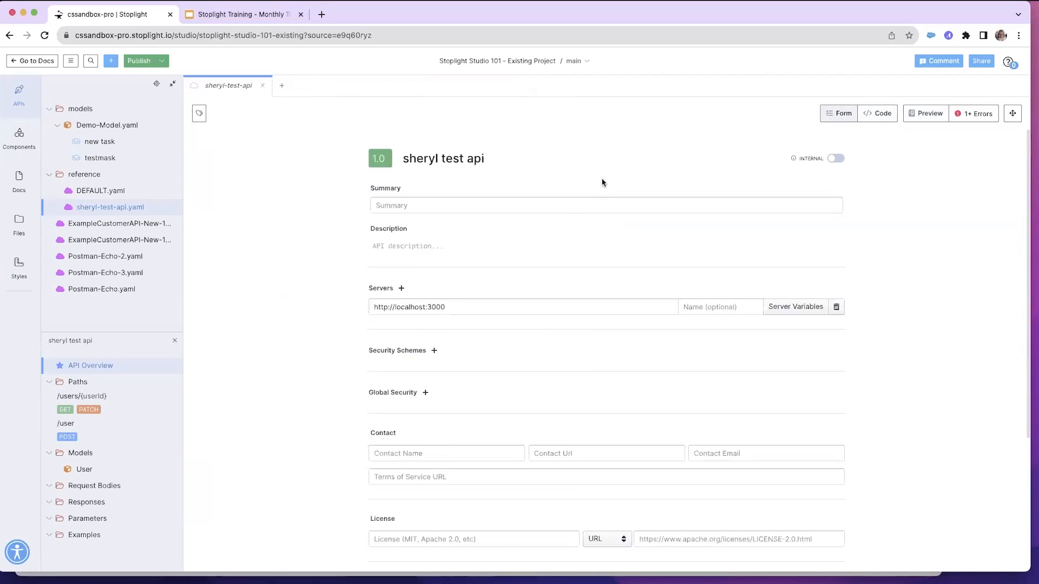
left_click(876, 115)
scroll(294, 222, "down", 5)
scroll(290, 219, "up", 15)
scroll(287, 217, "up", 20)
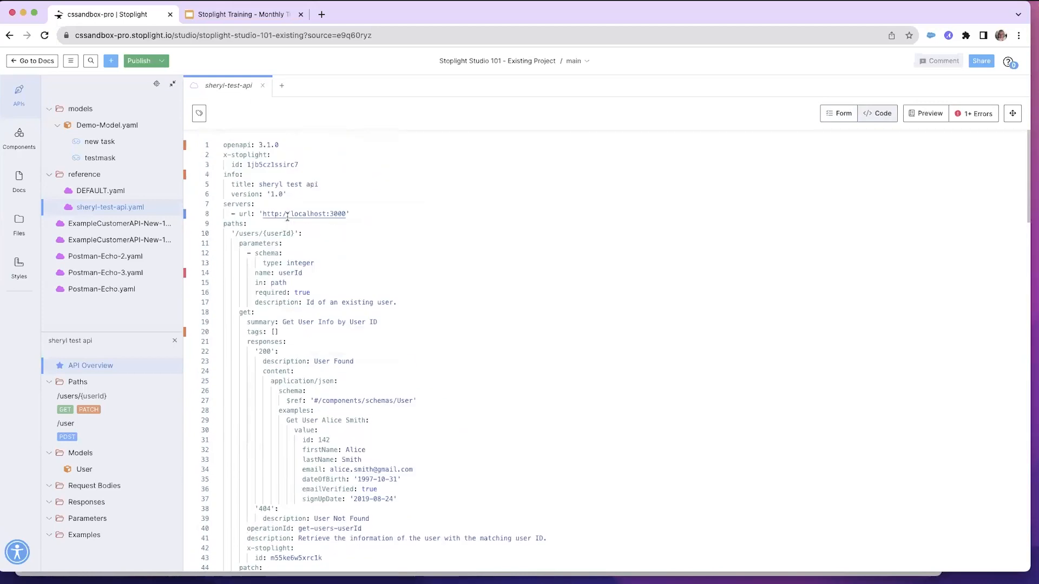
left_click(839, 115)
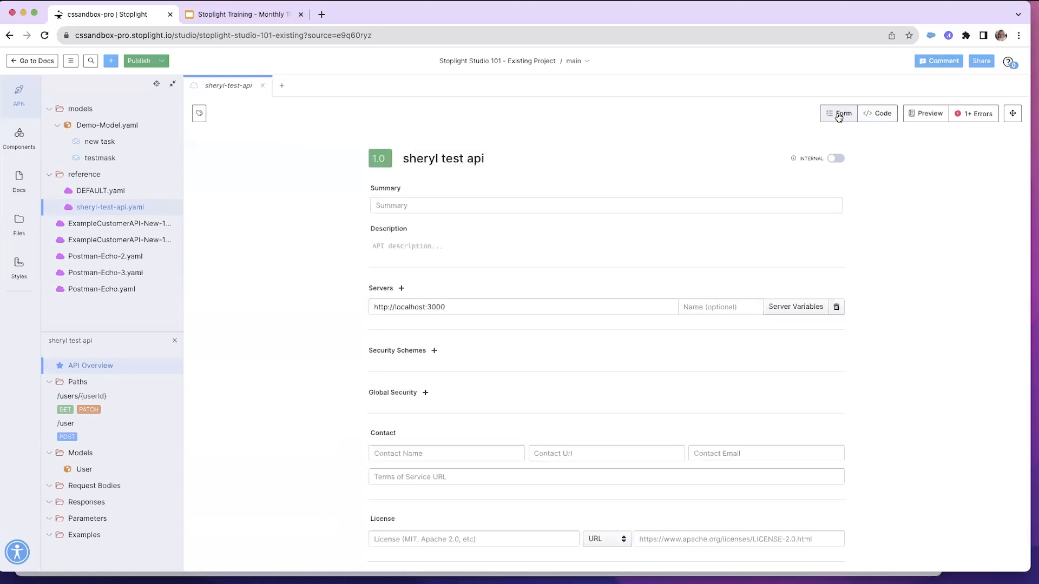
left_click(924, 115)
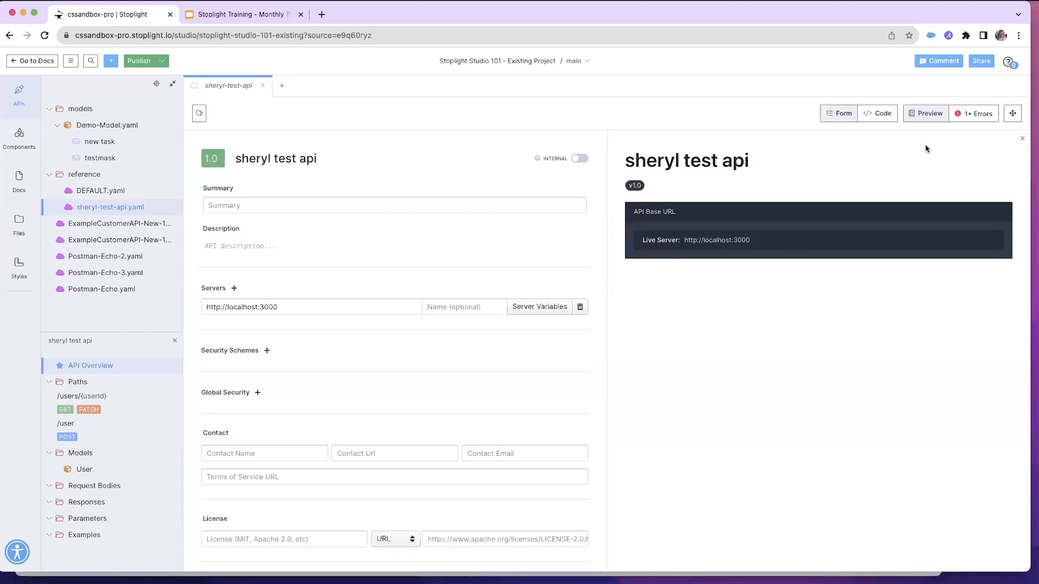
left_click(969, 116)
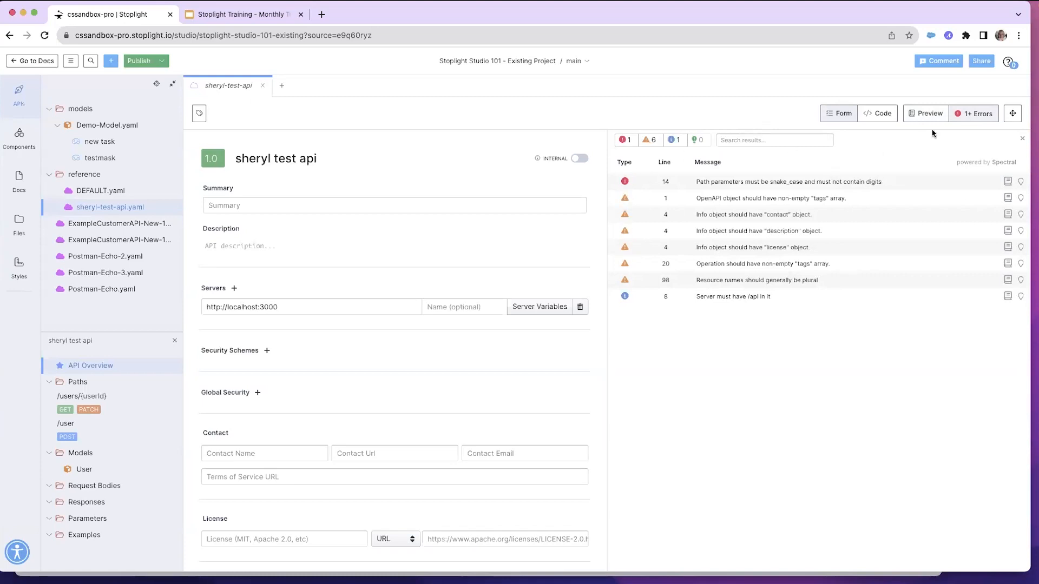
left_click(963, 115)
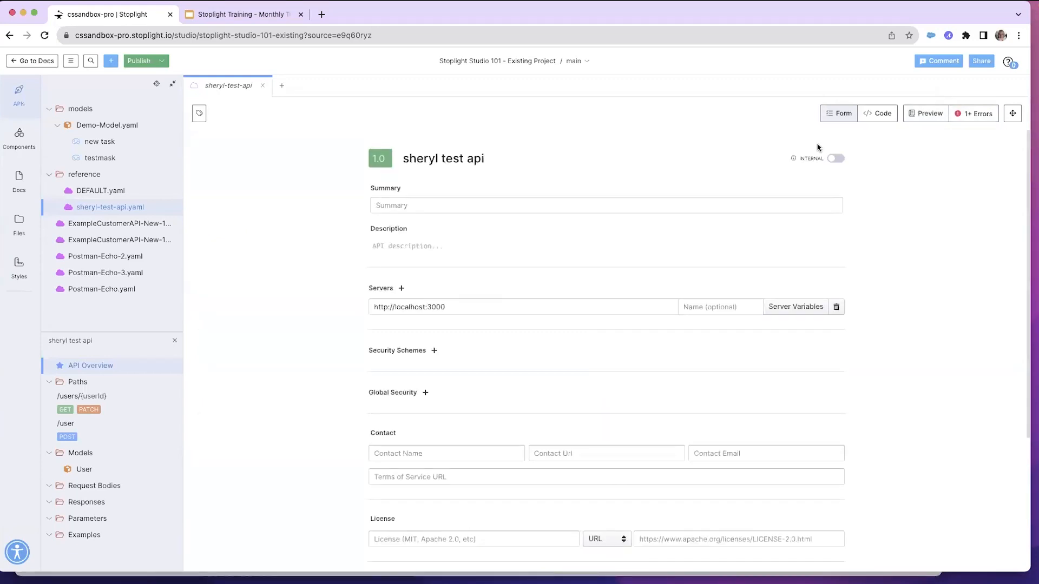
Open the comments panel and its all-updates inbox
left_click(938, 62)
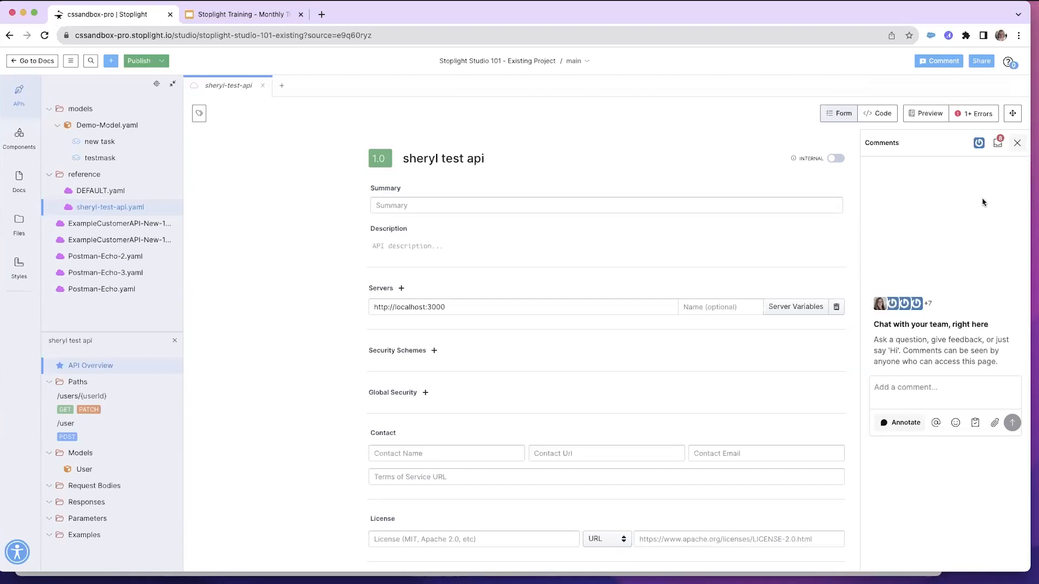
left_click(998, 144)
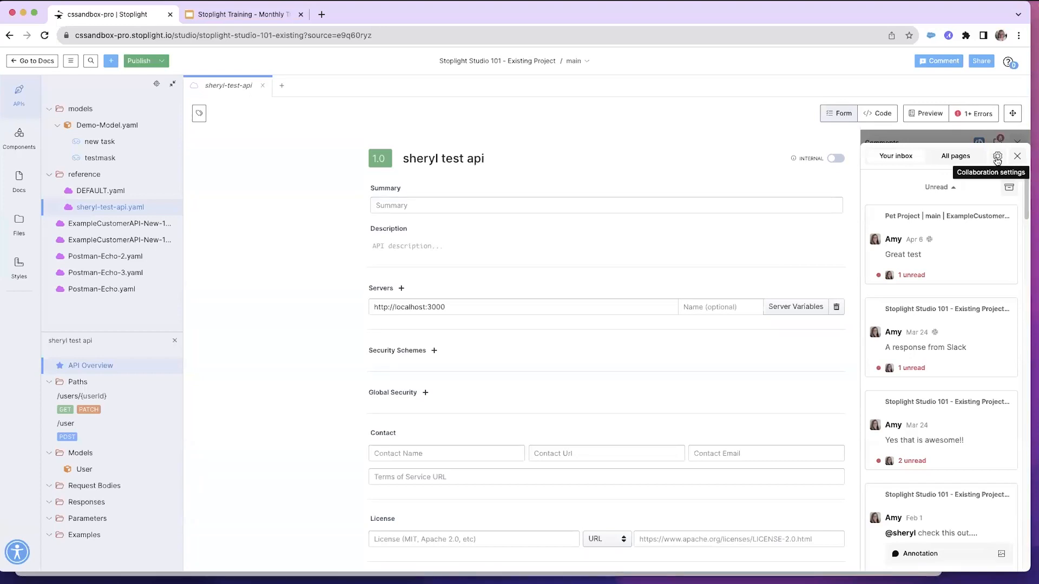
Open the collaboration settings, scroll through the notification and integration options, and close the comments panel
left_click(998, 157)
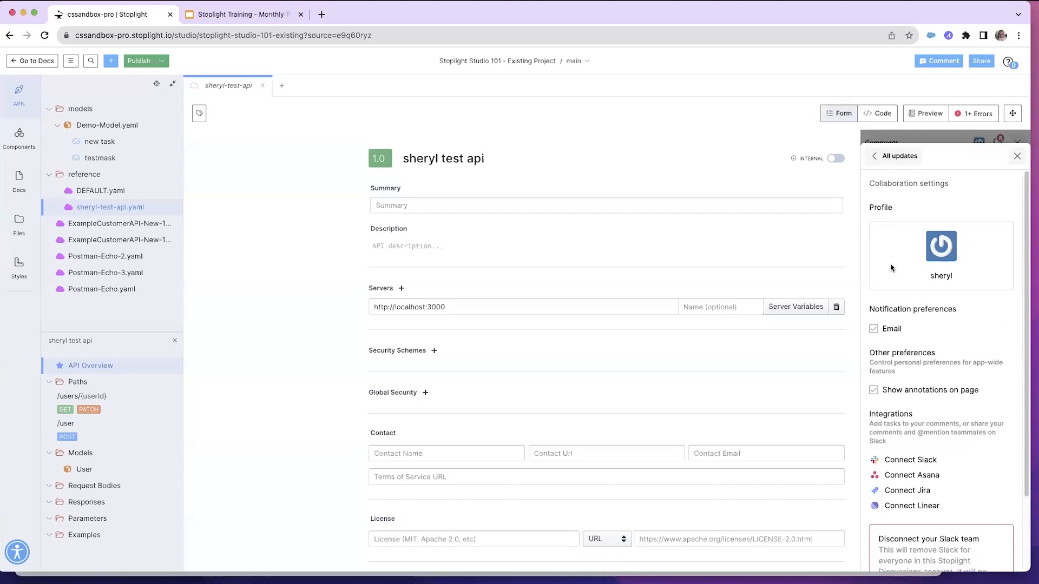
scroll(891, 267, "down", 3)
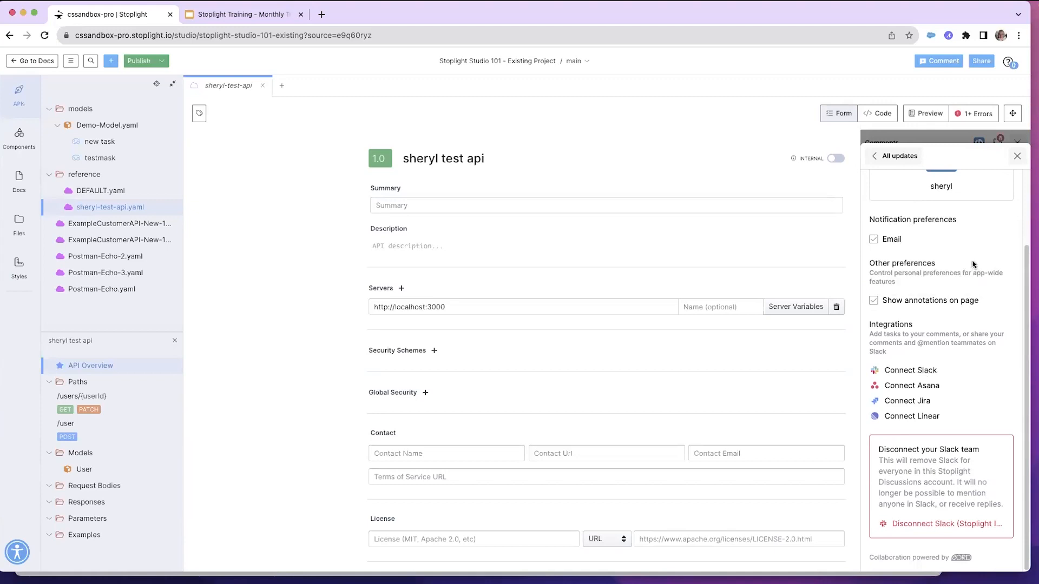
left_click(1016, 158)
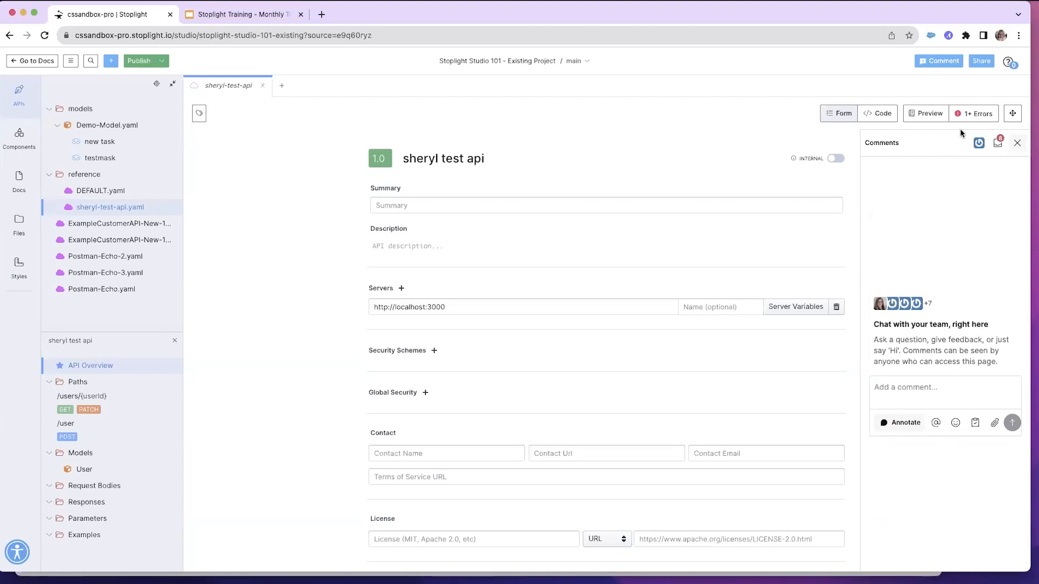
left_click(1017, 145)
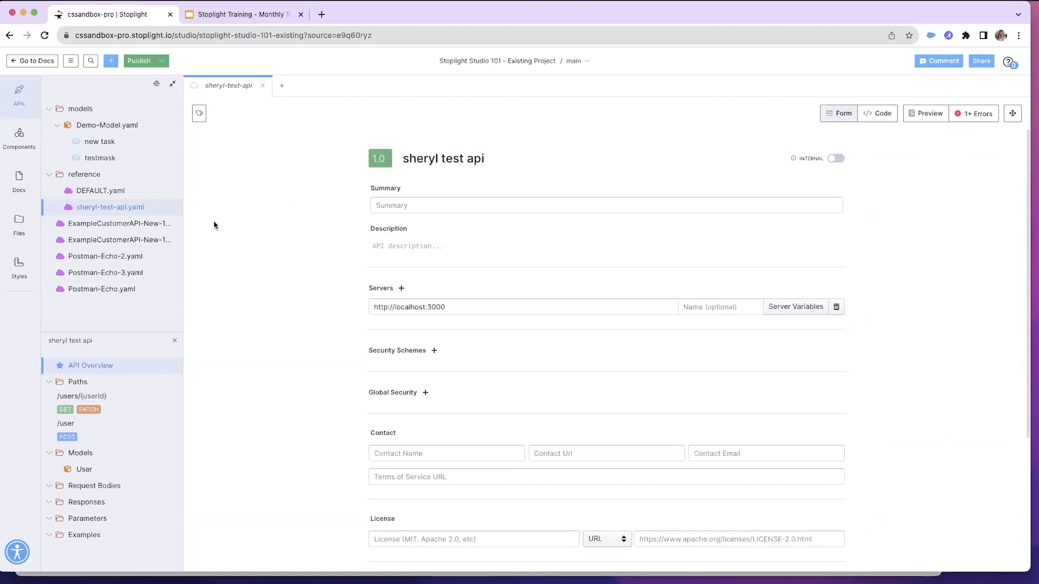
Open Demo-Model.yaml from the Components section and show it in Code view with the preview
left_click(104, 208)
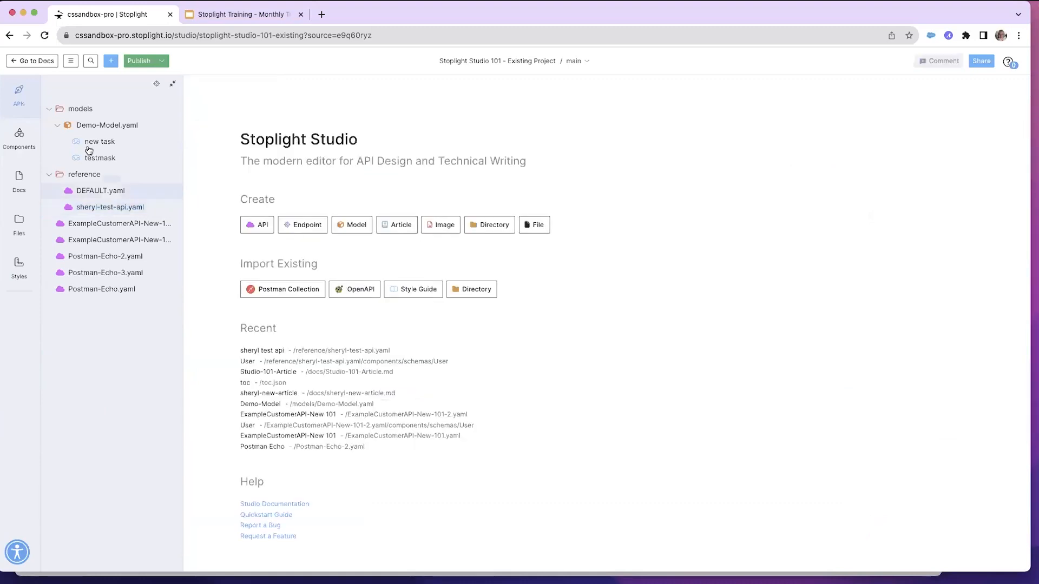
left_click(20, 141)
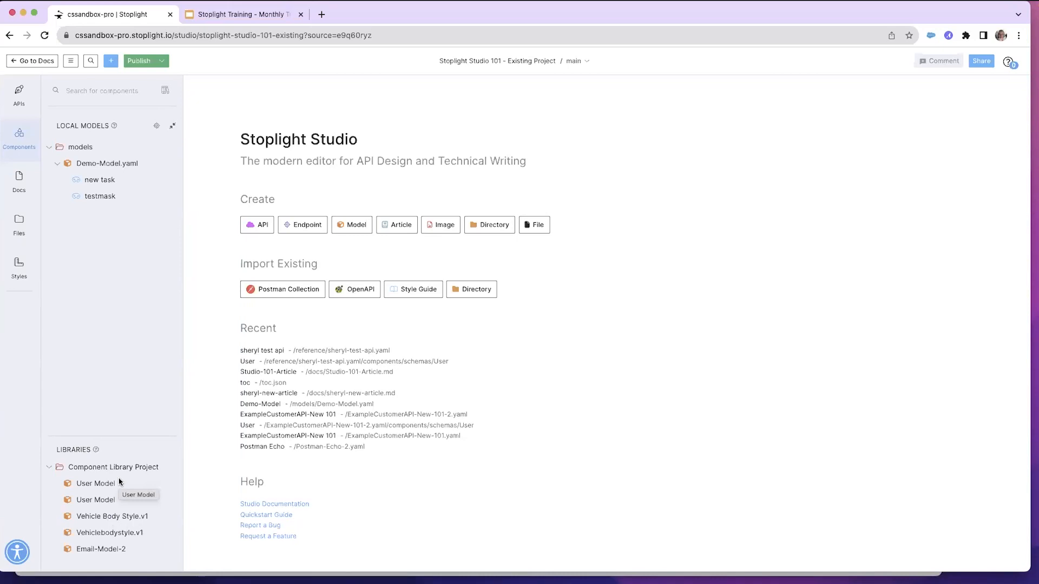
left_click(89, 165)
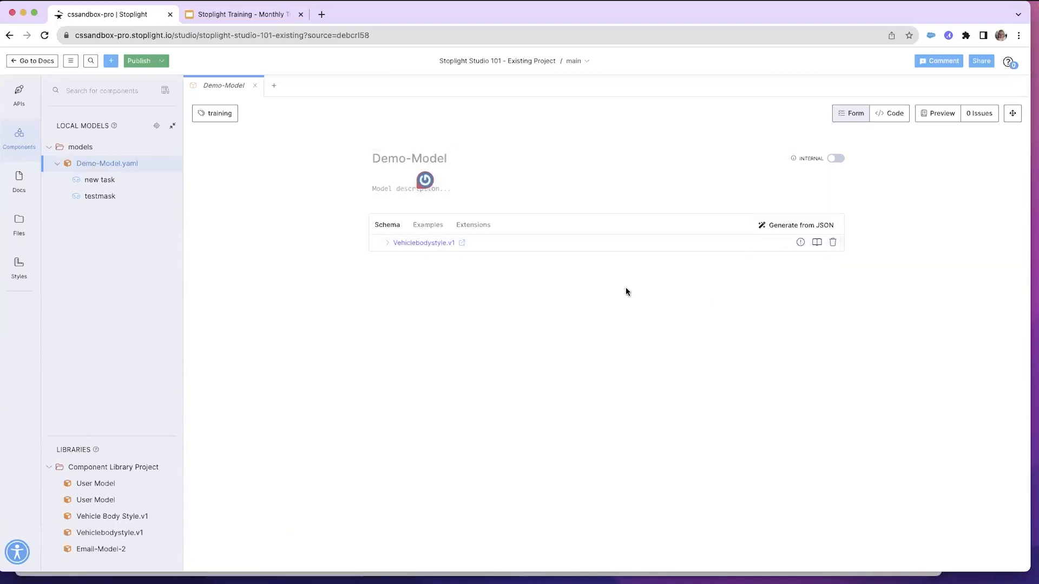
left_click(896, 118)
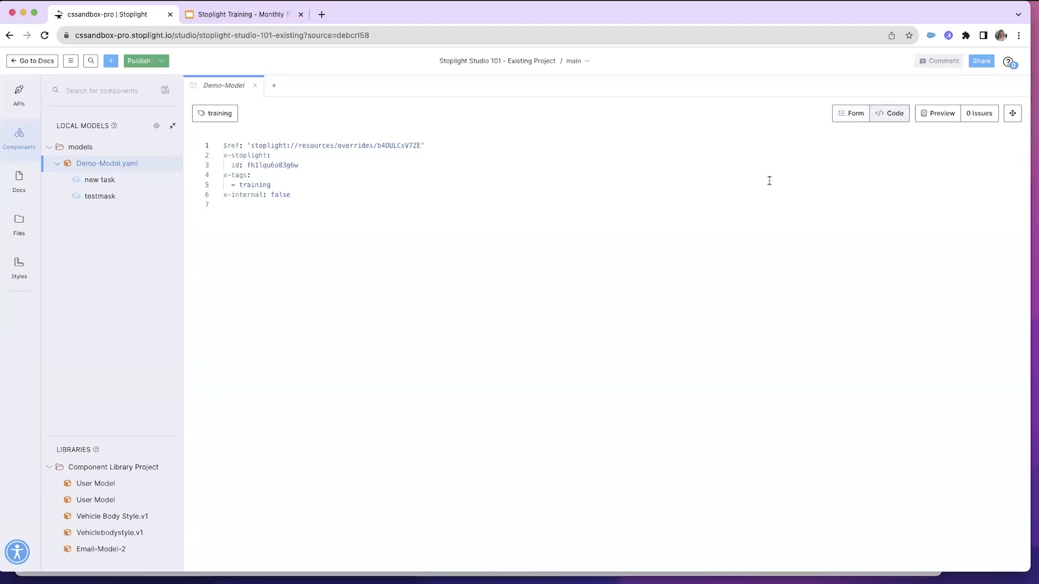
left_click(938, 116)
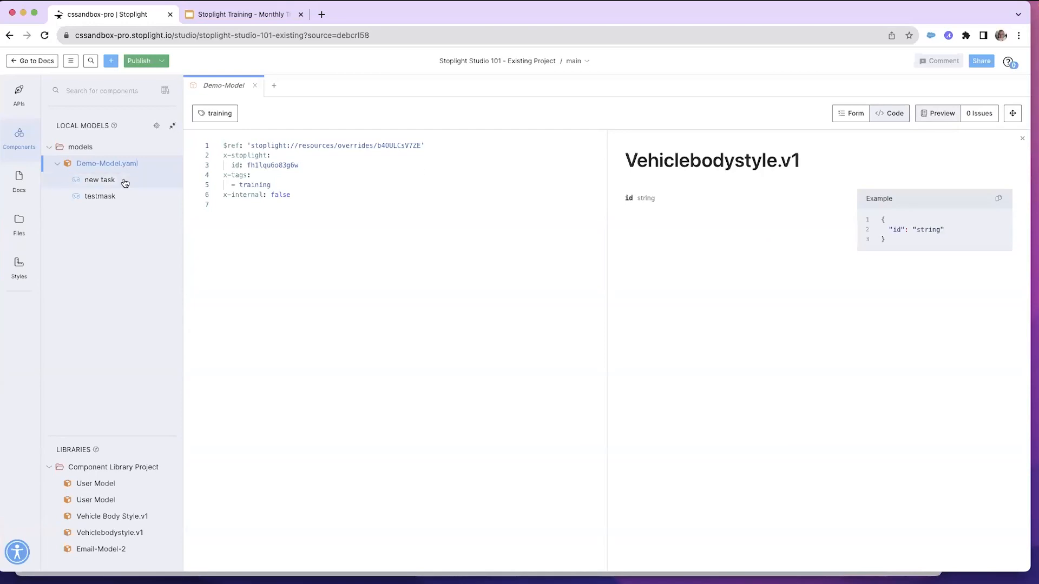
Browse the new task and testmask models under Demo-Model.yaml, then close the Demo-Model file
left_click(105, 164)
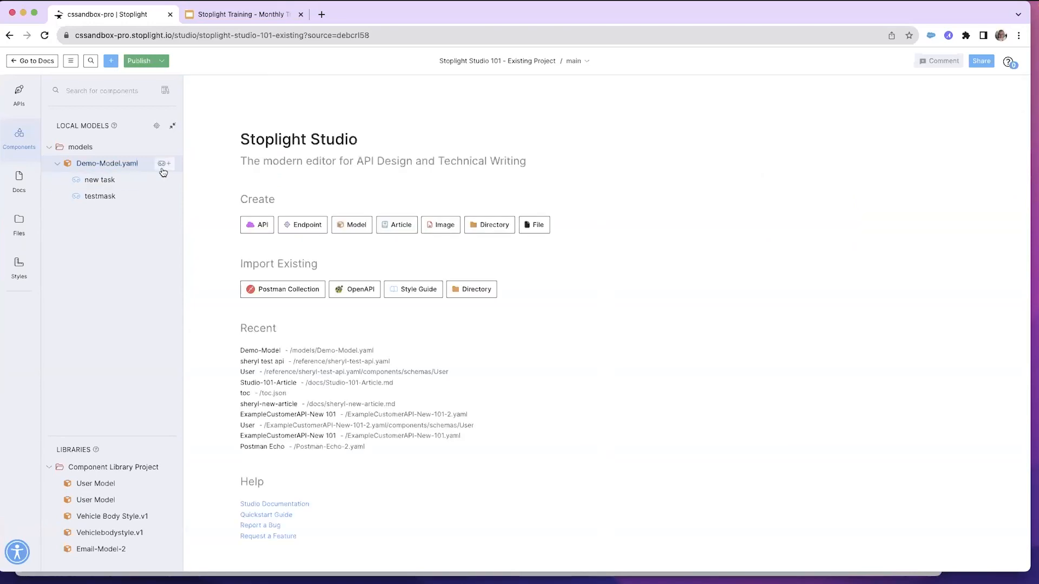
left_click(98, 167)
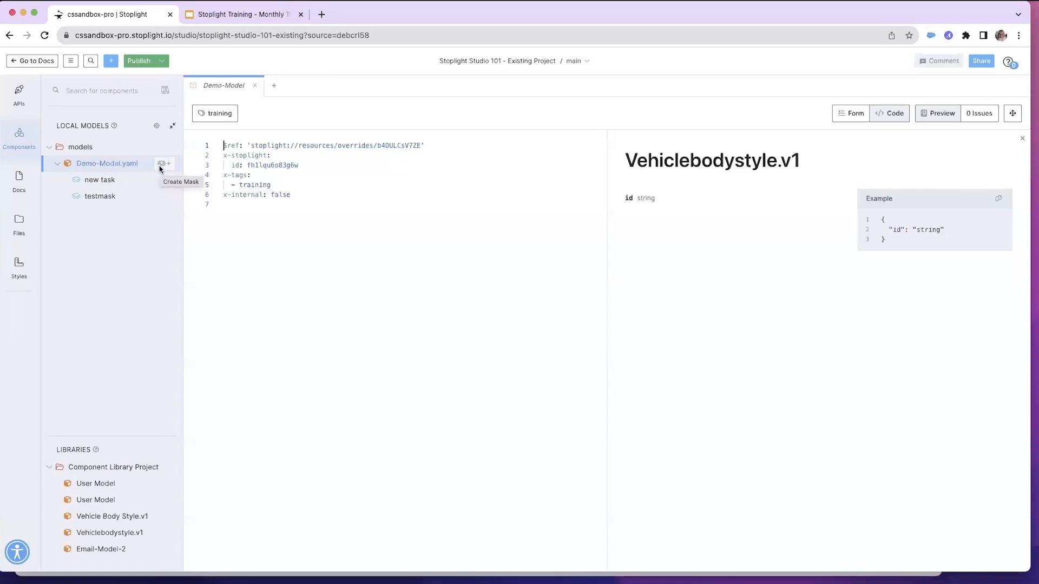
left_click(98, 182)
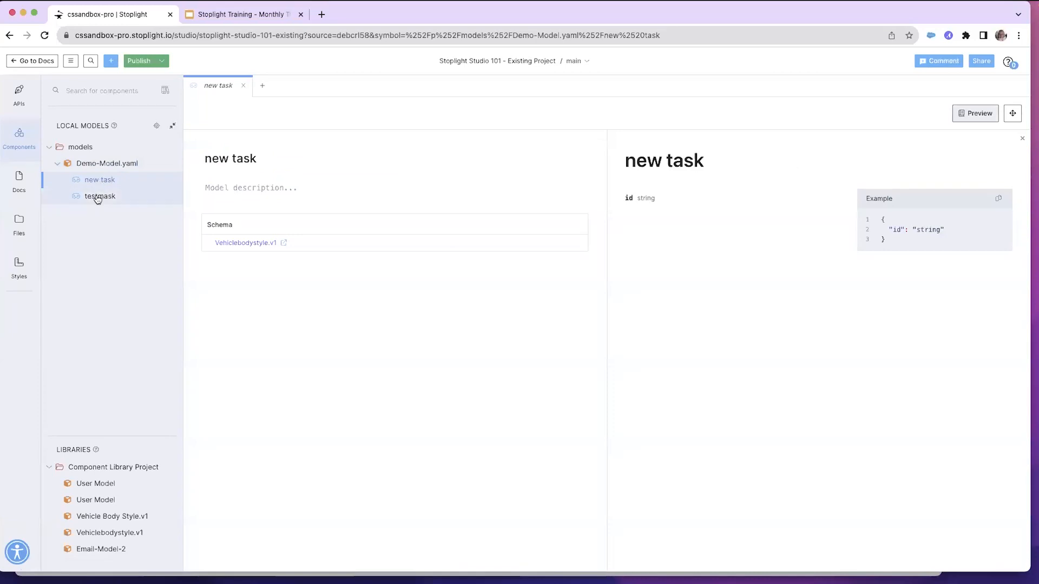
left_click(98, 198)
left_click(100, 163)
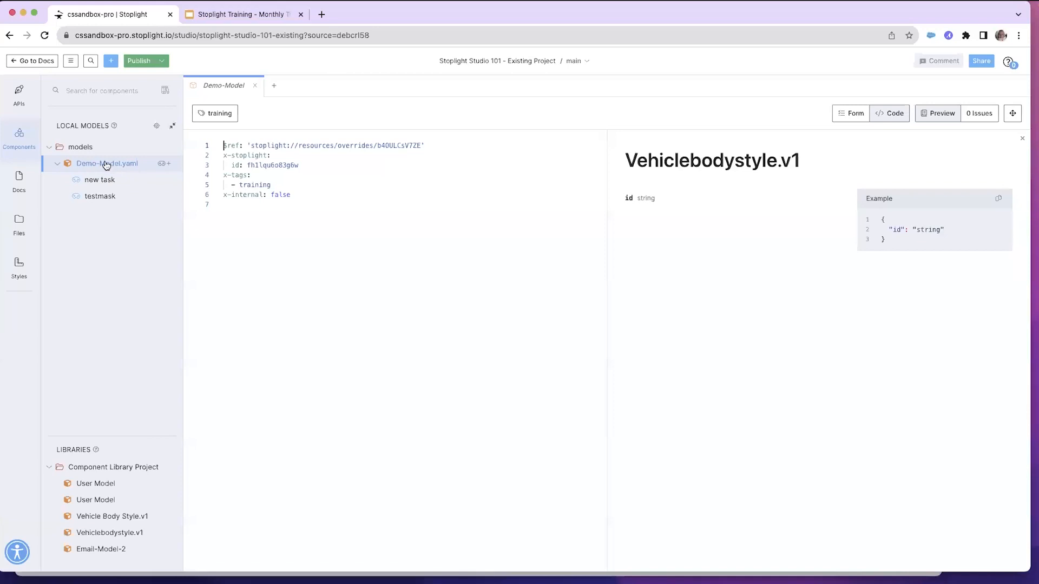
left_click(109, 164)
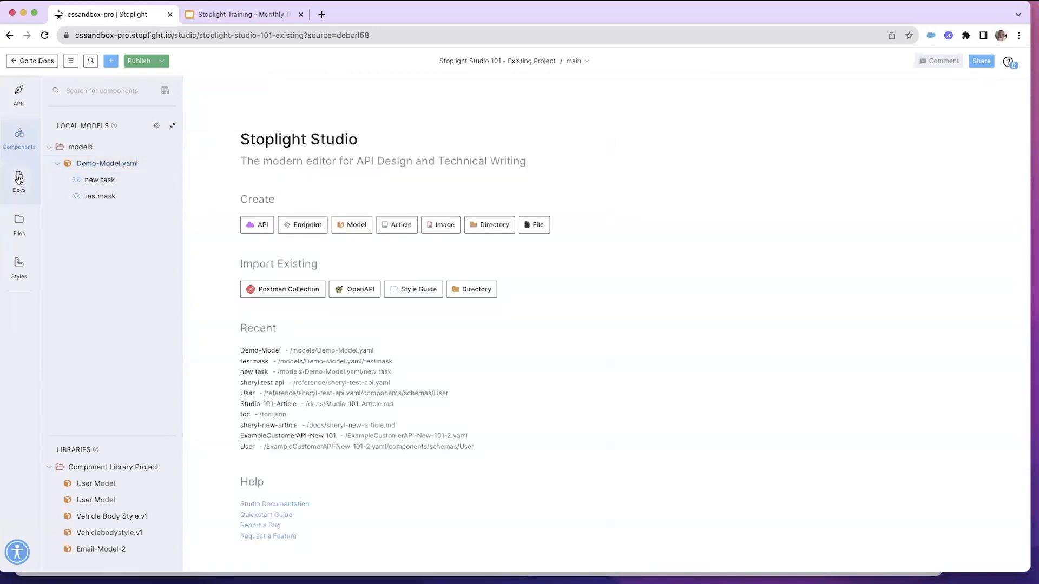
Open sheryl-new-article.md from the Docs section and toggle its Internal switch on and back off
left_click(19, 180)
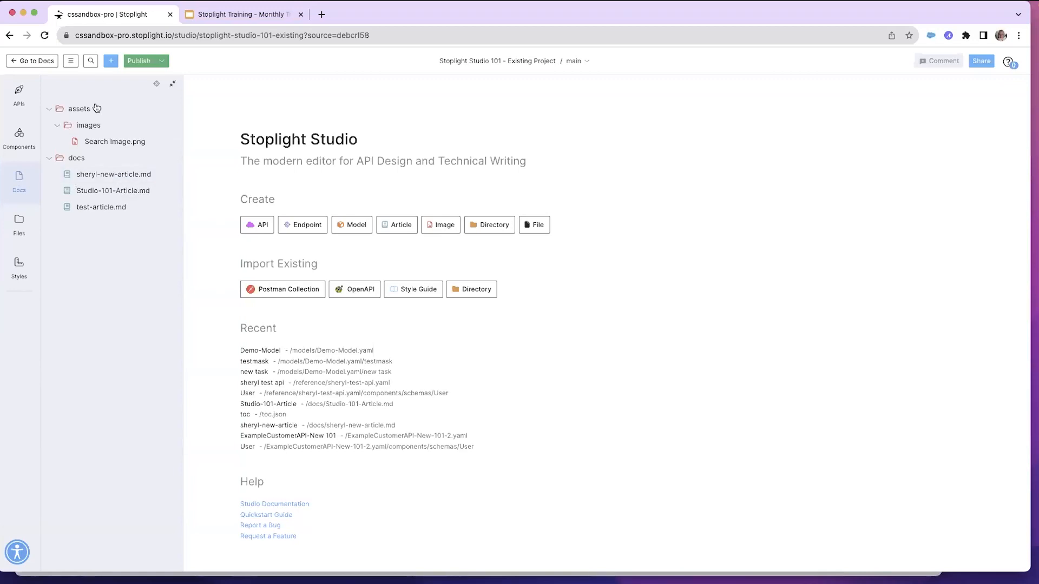
left_click(103, 176)
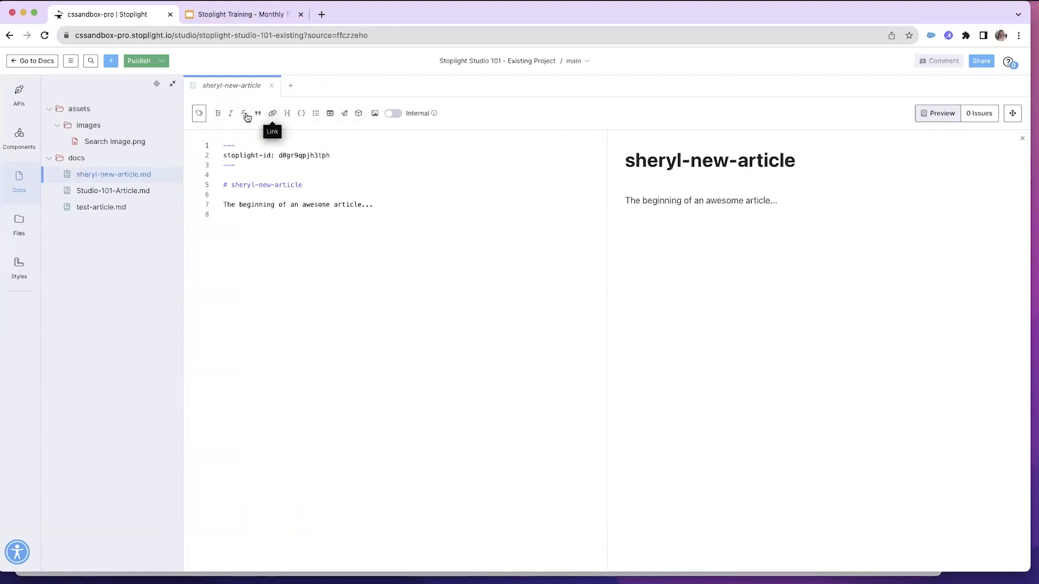
left_click(397, 118)
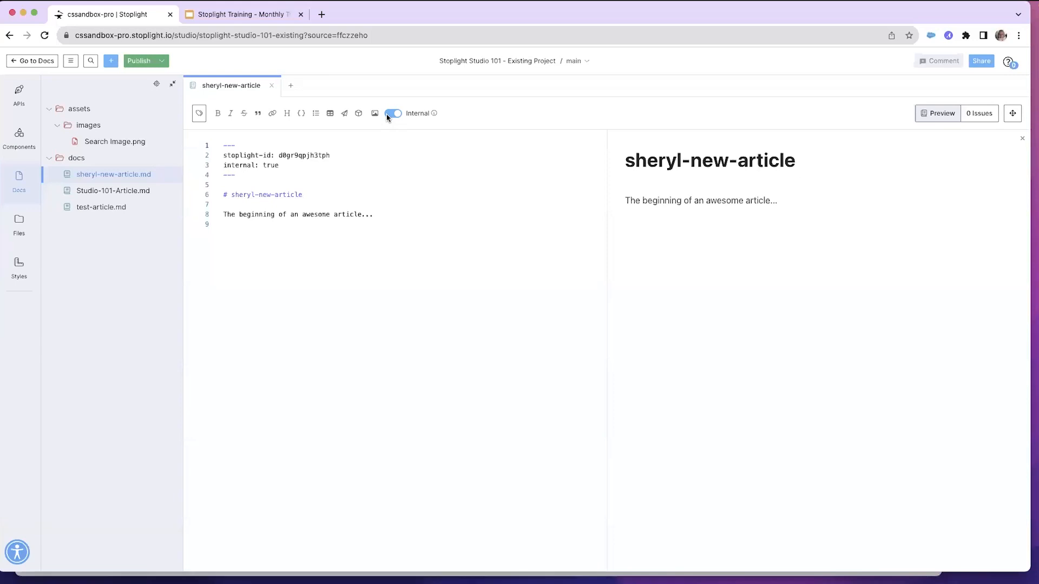
left_click(391, 118)
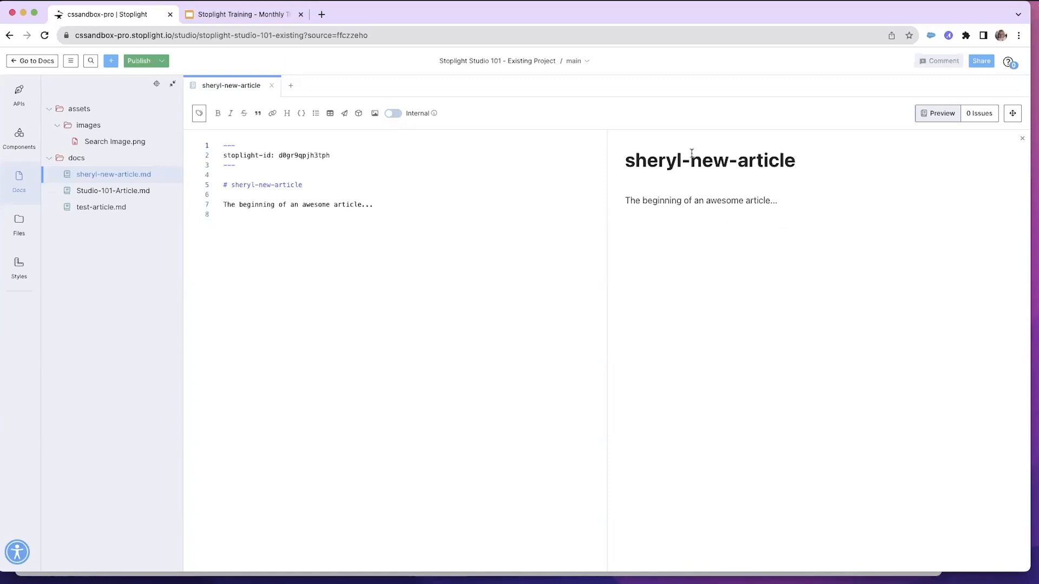
Toggle the article preview off and on again, then close the article
left_click(942, 118)
left_click(939, 118)
left_click(78, 177)
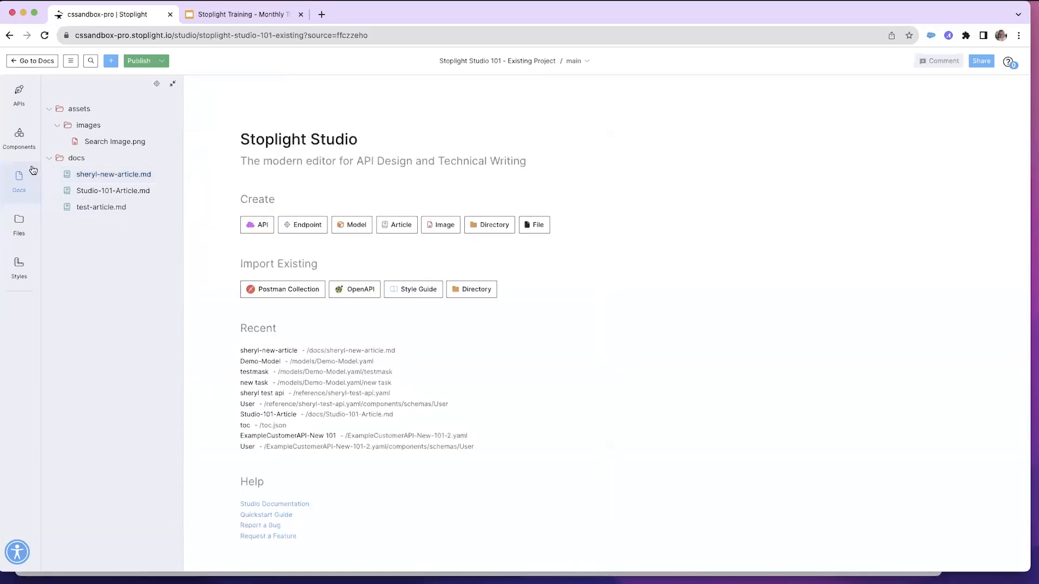
Open toc.json from the Files section and scroll through its table of contents entries
left_click(19, 223)
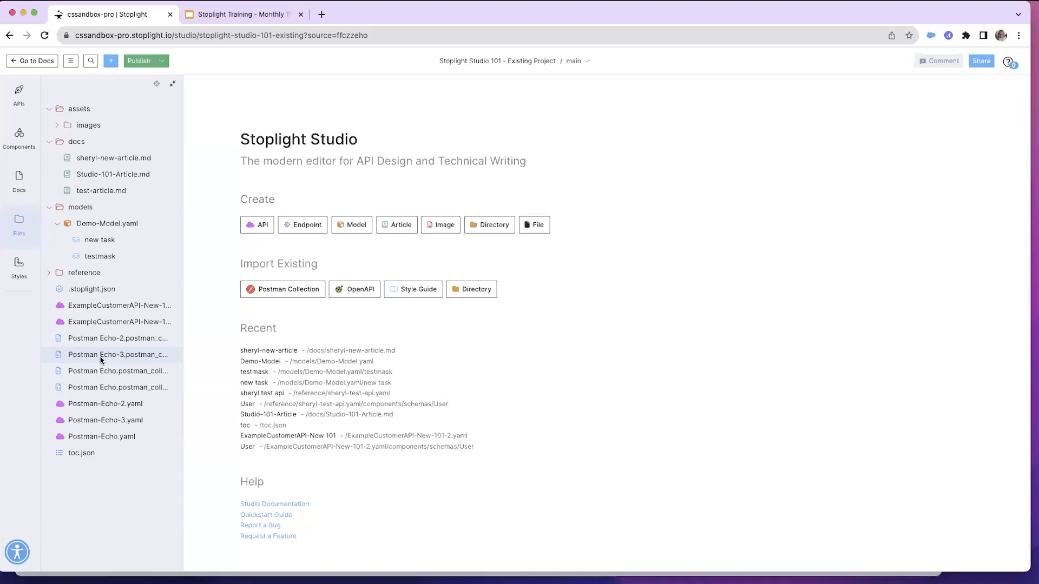
left_click(75, 457)
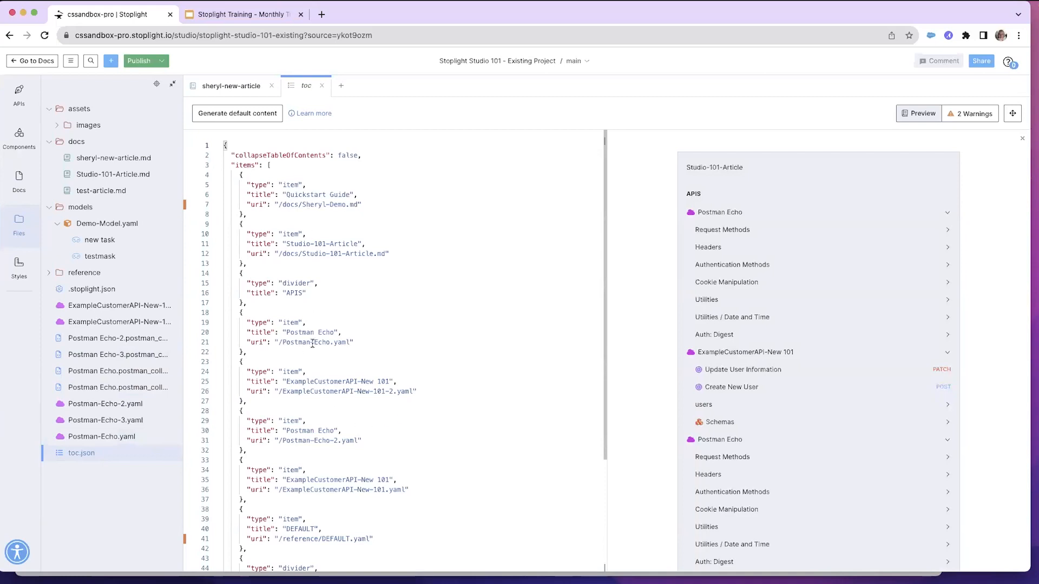
scroll(309, 458, "down", 5)
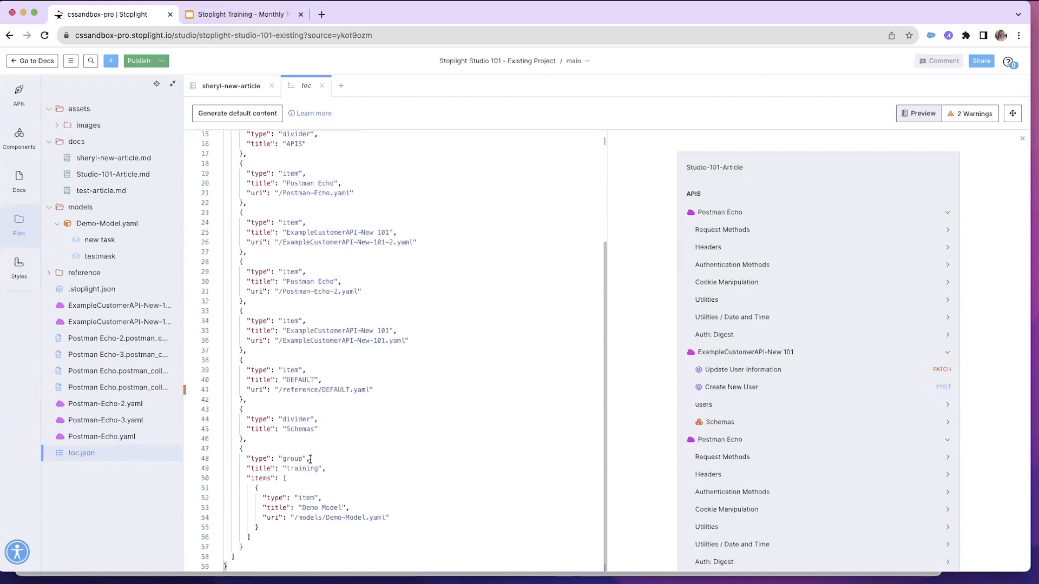
scroll(310, 458, "up", 5)
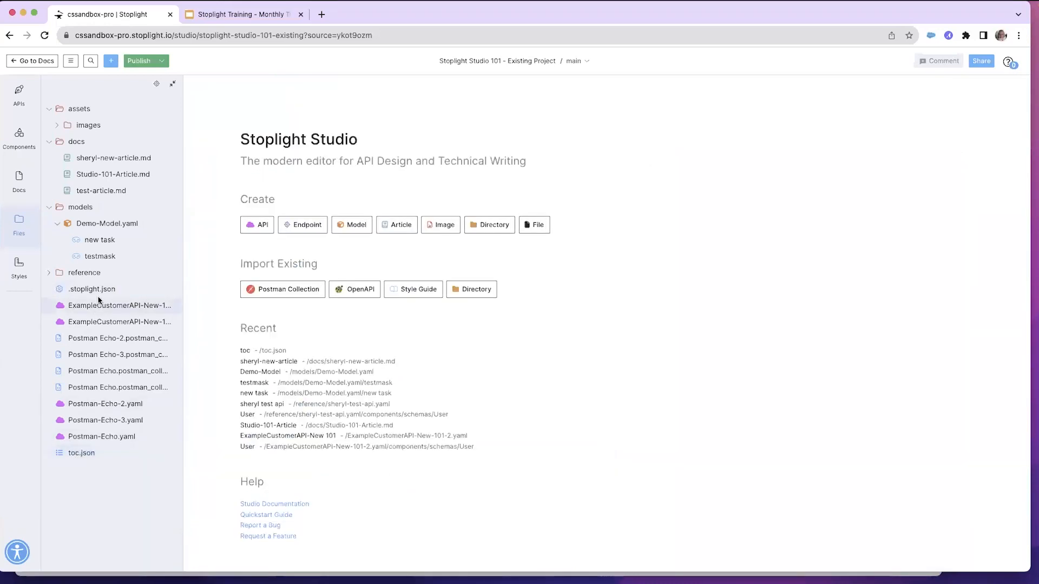
Open the Styles section and browse the available style guides in Manage Style Guides, cancelling without changes
left_click(19, 269)
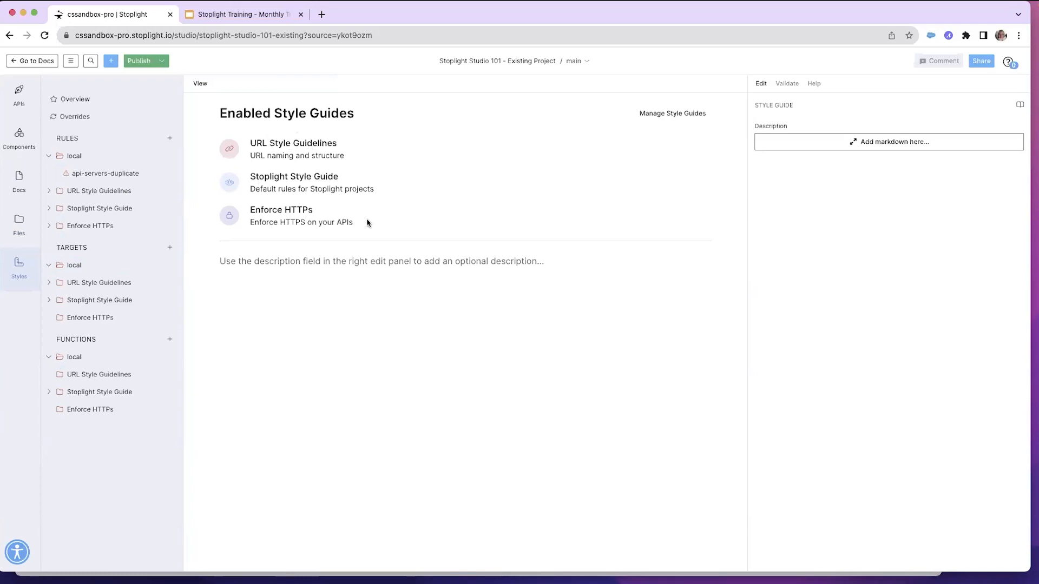
left_click(673, 117)
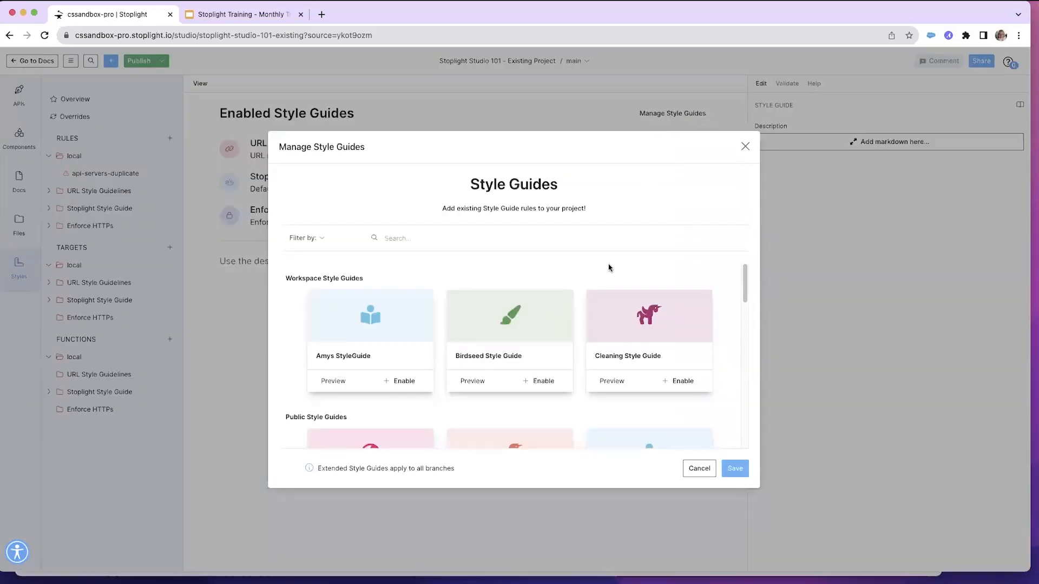
scroll(470, 367, "down", 10)
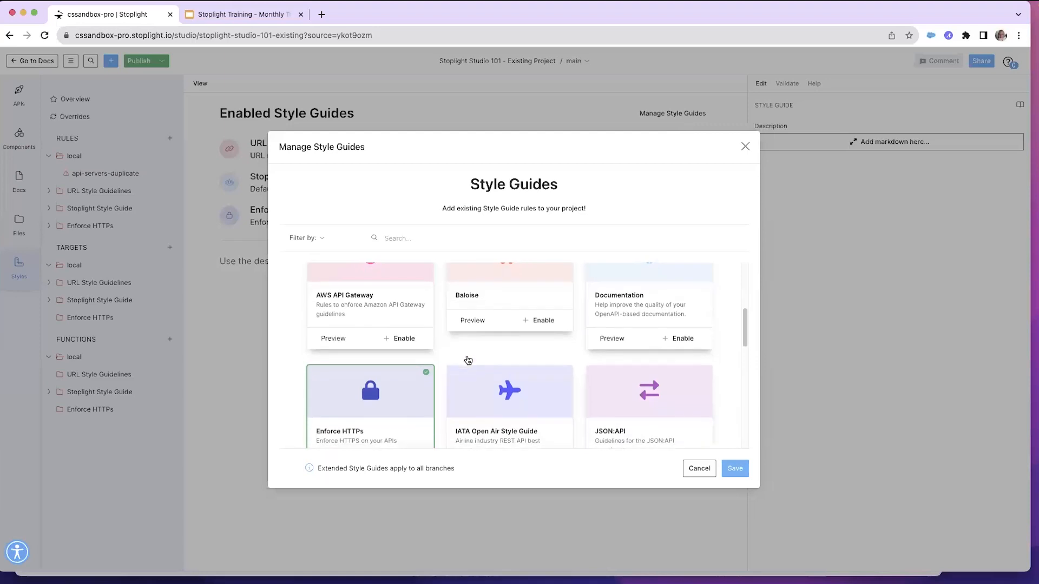
scroll(469, 360, "down", 1)
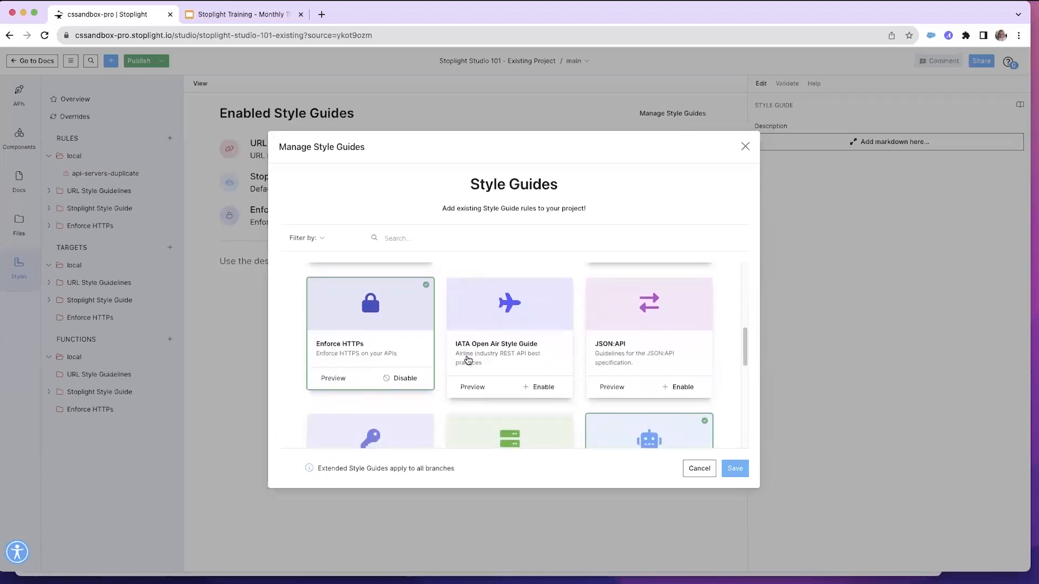
scroll(469, 360, "down", 1)
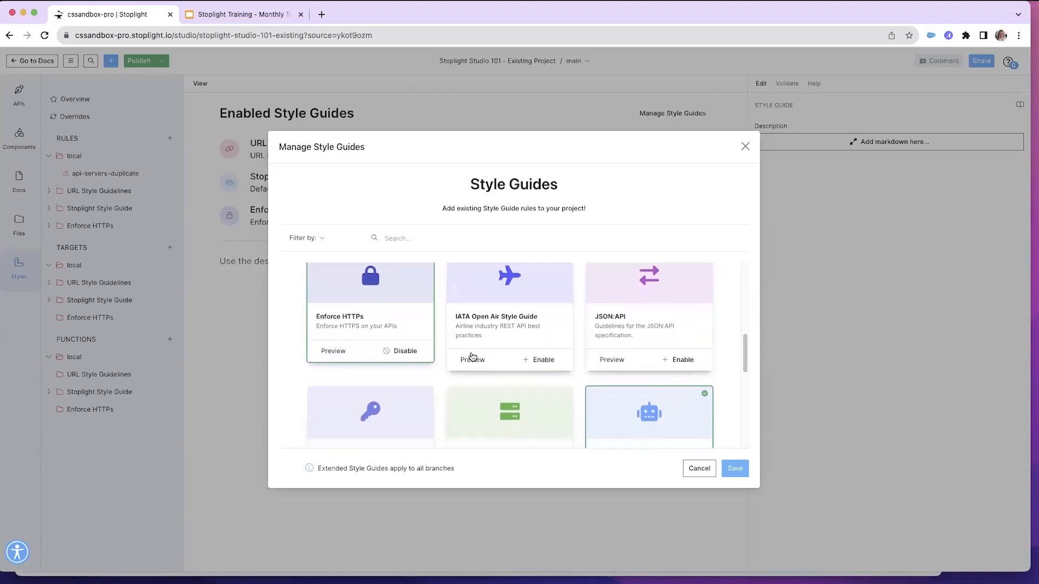
scroll(472, 357, "down", 2)
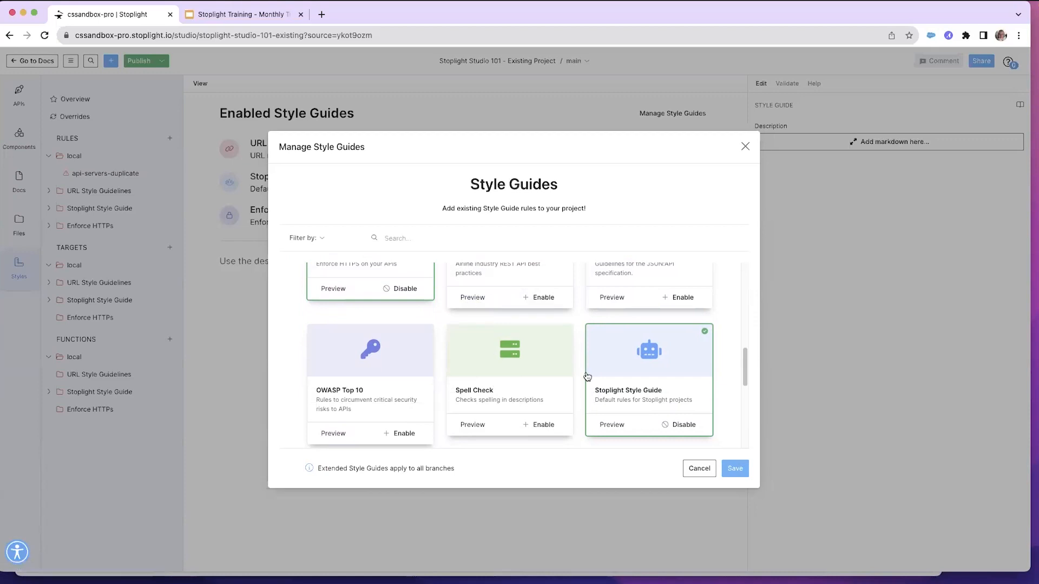
left_click(700, 470)
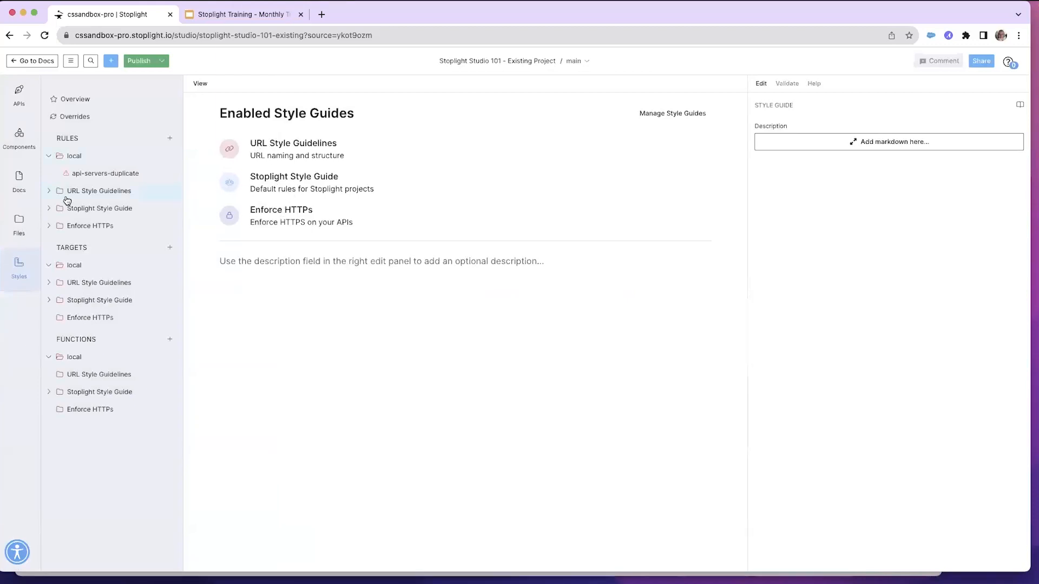
Expand URL Style Guidelines and open the path-casing rule, scrolling through its examples and settings
left_click(49, 191)
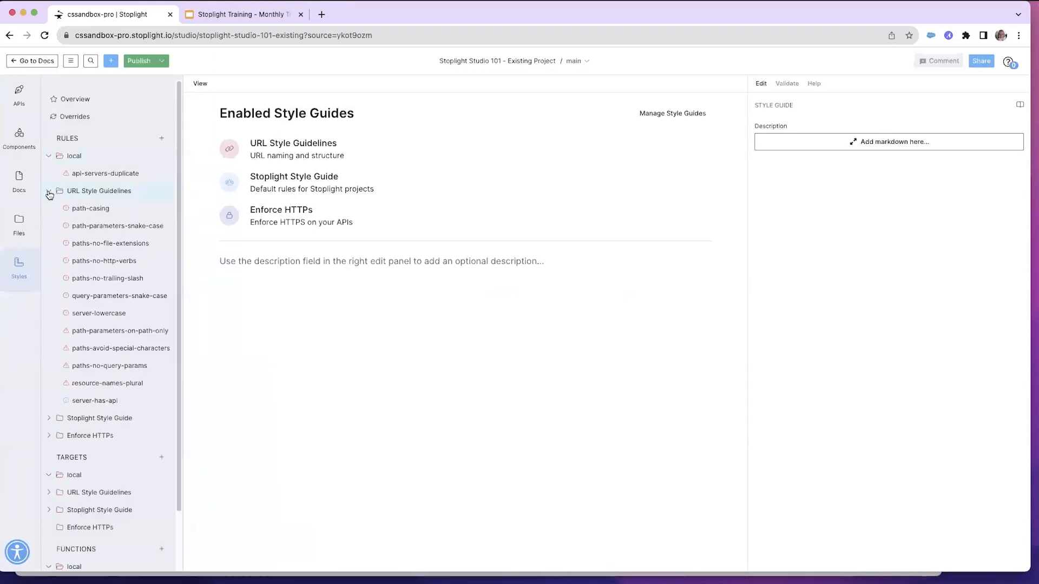
left_click(91, 210)
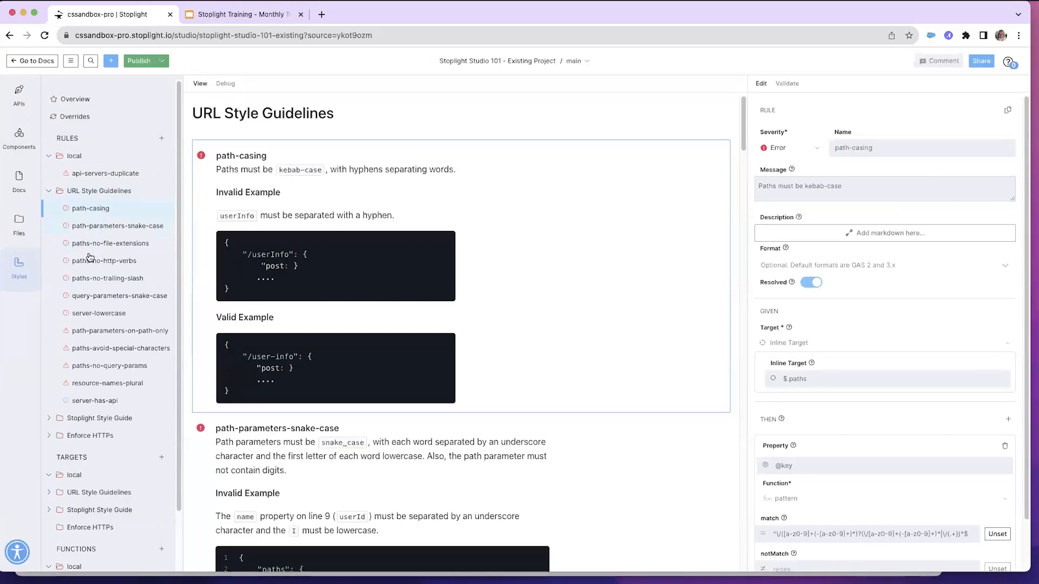
scroll(429, 347, "down", 1)
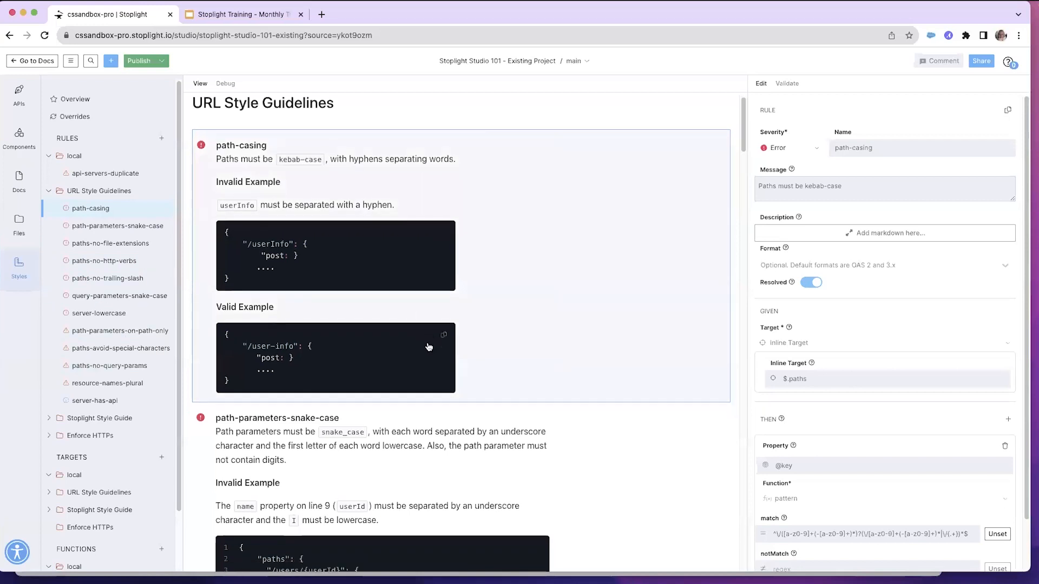
scroll(429, 347, "down", 10)
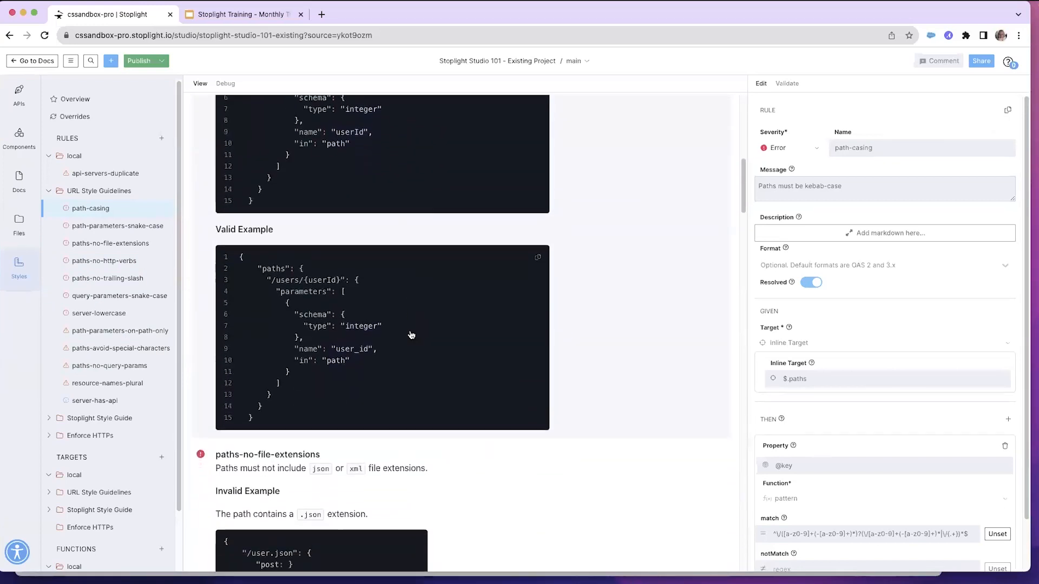
scroll(412, 336, "up", 10)
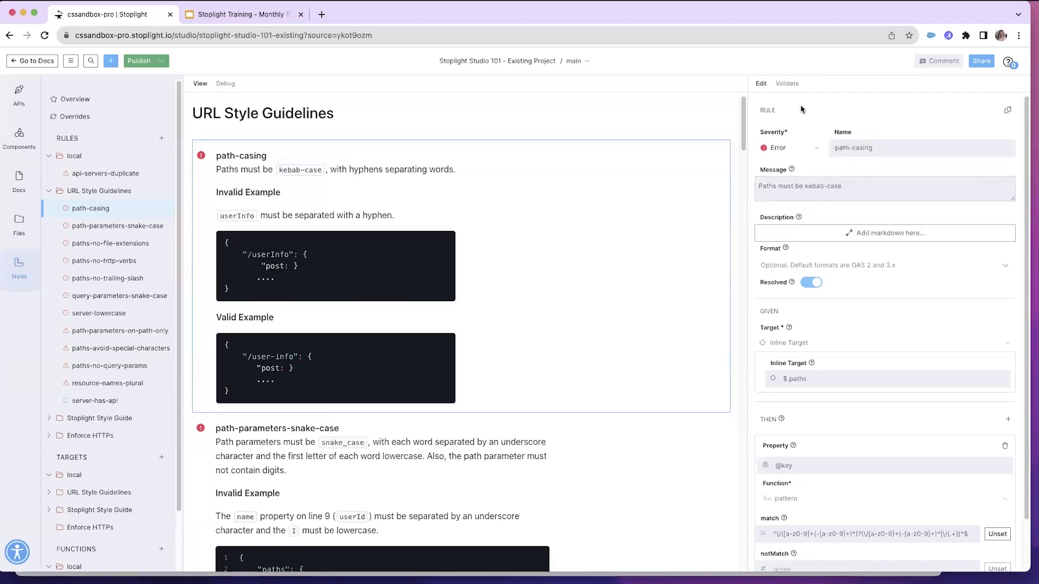
Switch the rule panel to validation results and back to editing, then return to the style guides overview
left_click(788, 85)
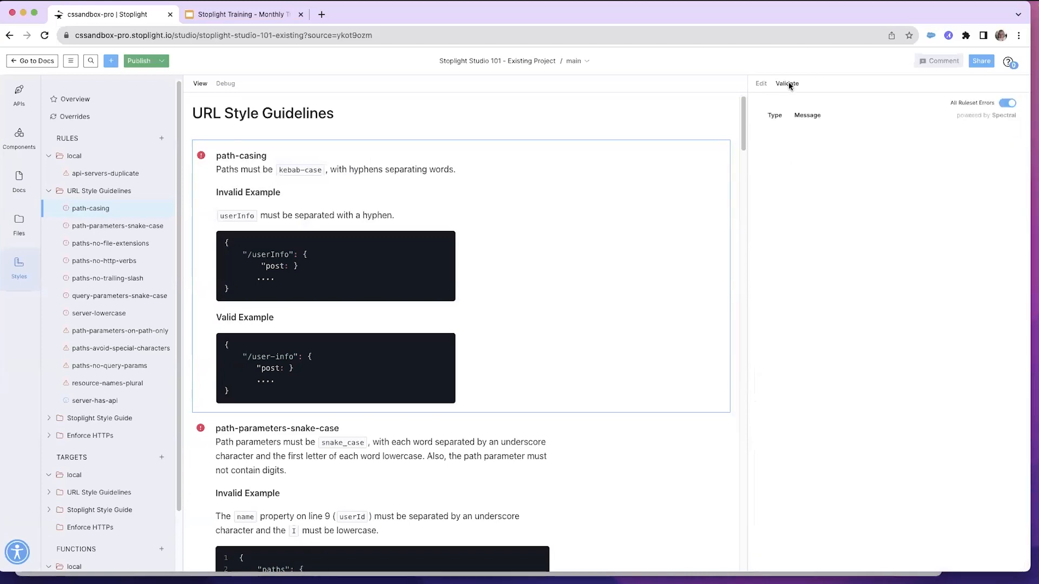
left_click(761, 86)
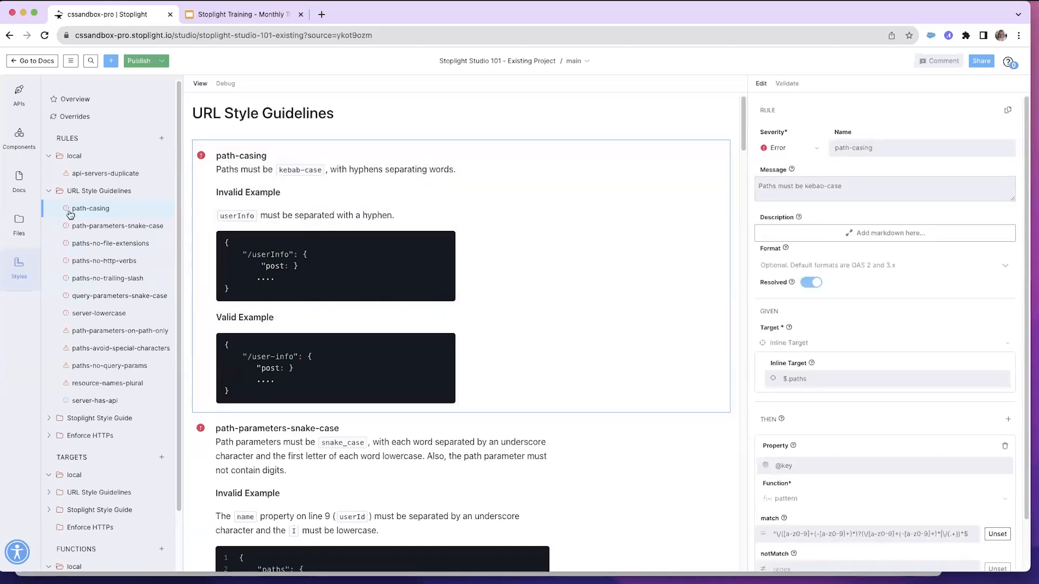
left_click(74, 99)
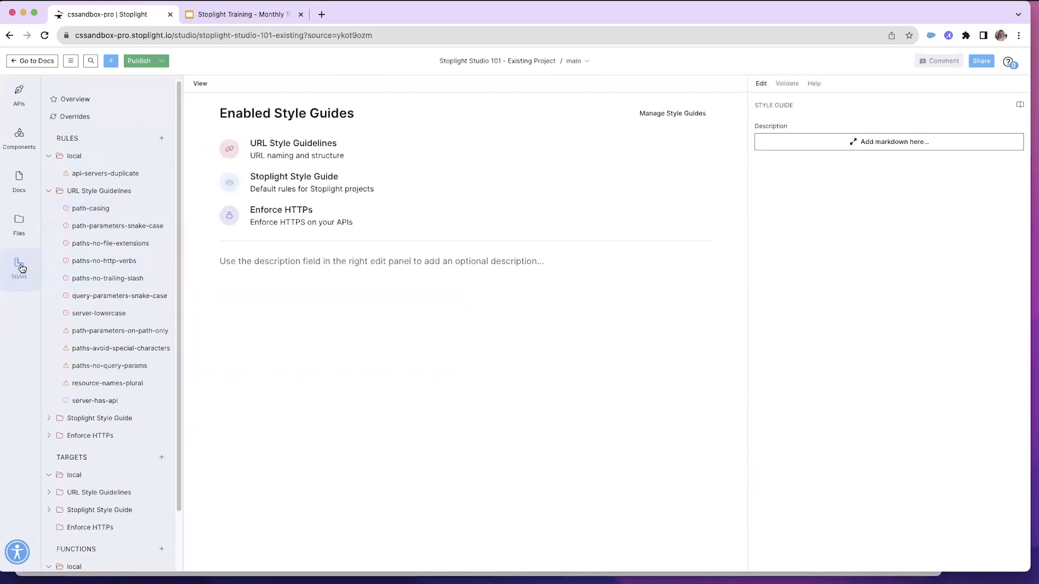
Return to the workspace and start a new blank API project, naming it as the user's training project
left_click(31, 62)
left_click(31, 69)
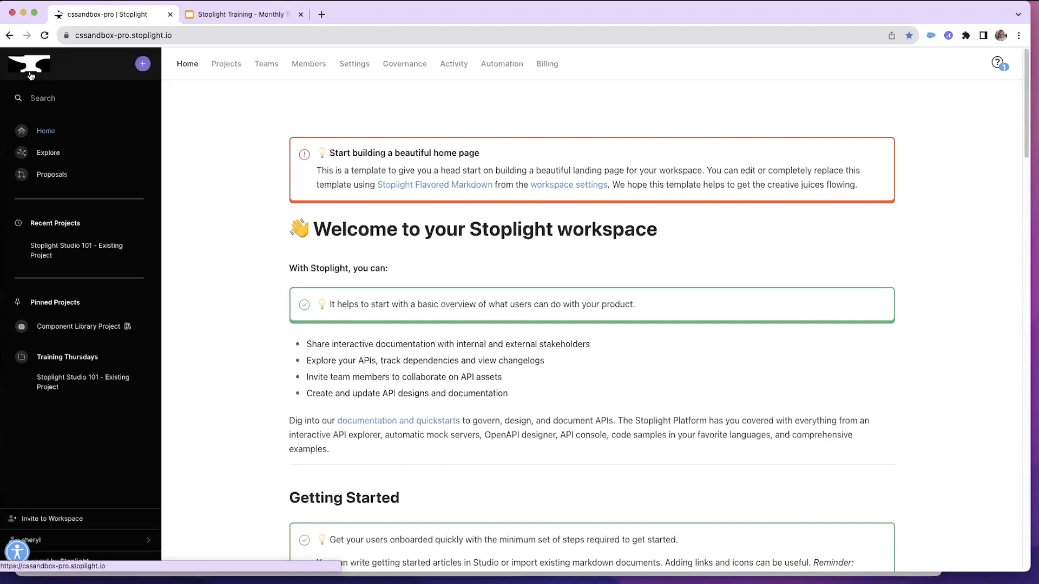
left_click(143, 65)
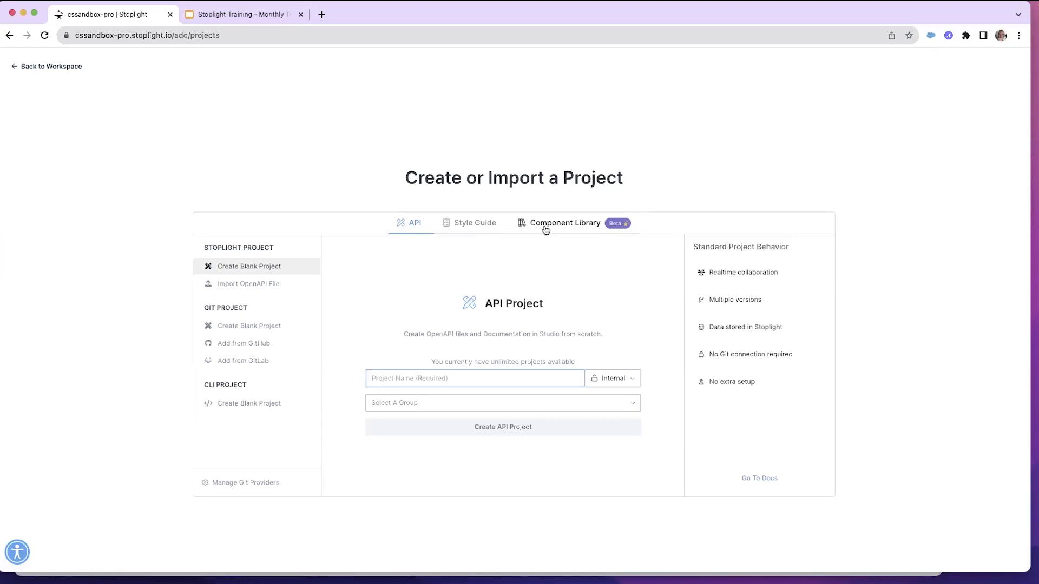
left_click(408, 229)
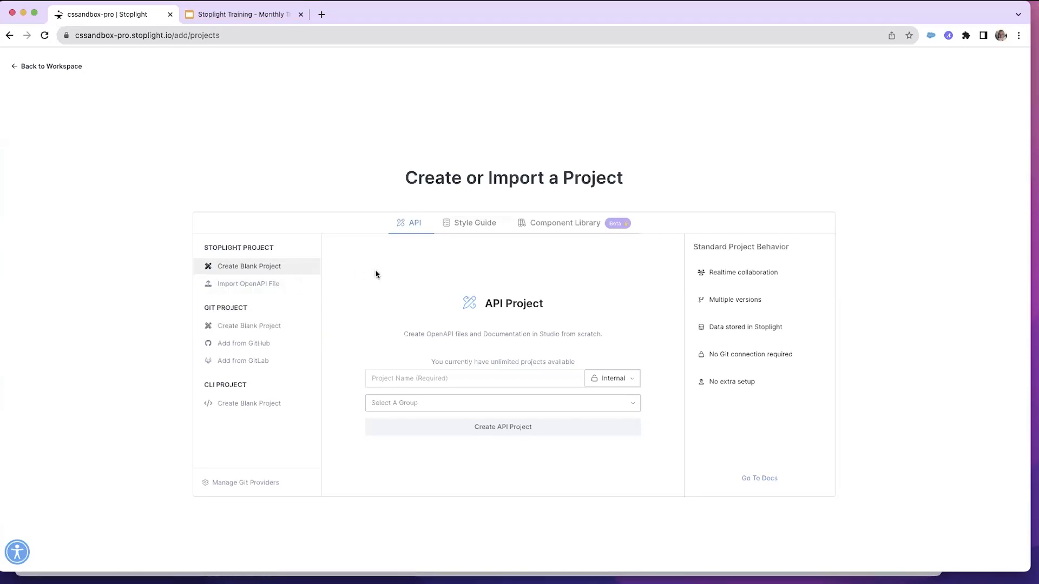
left_click(416, 380)
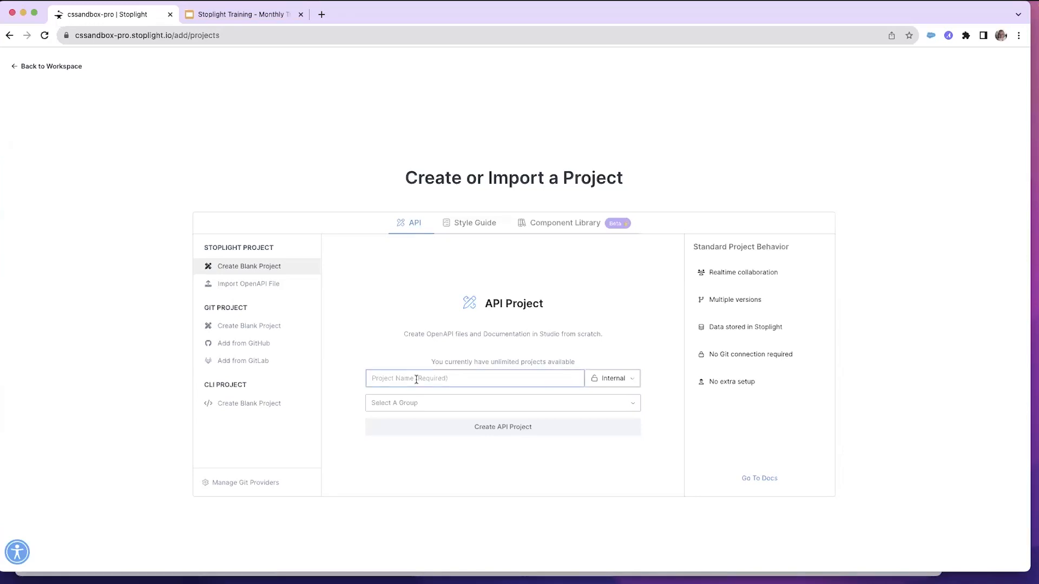
type("Sheryl")
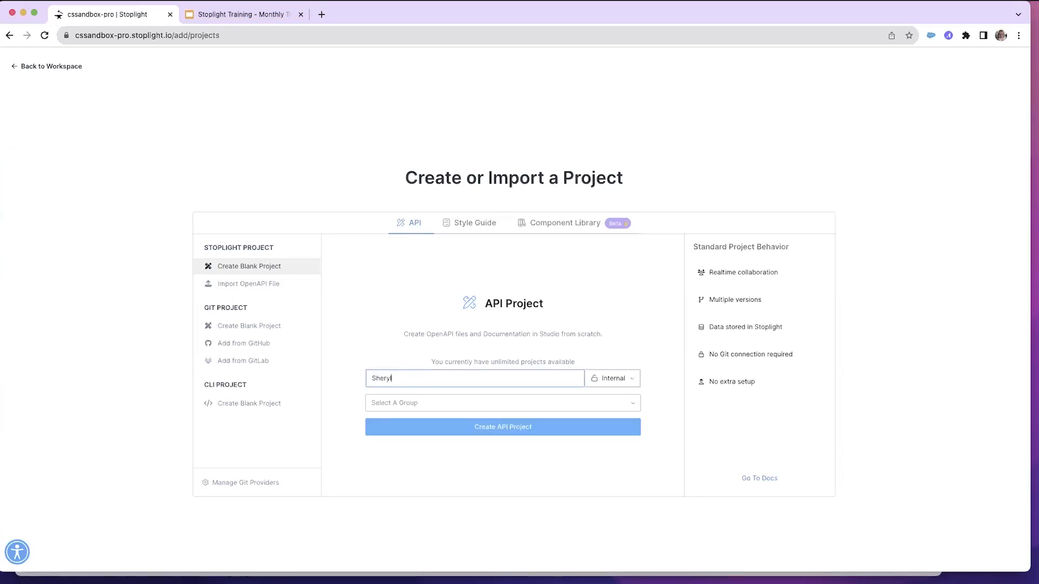
type("'s Training")
Make the new project Public in the Training Thursdays group and create the API project
left_click(624, 384)
left_click(620, 357)
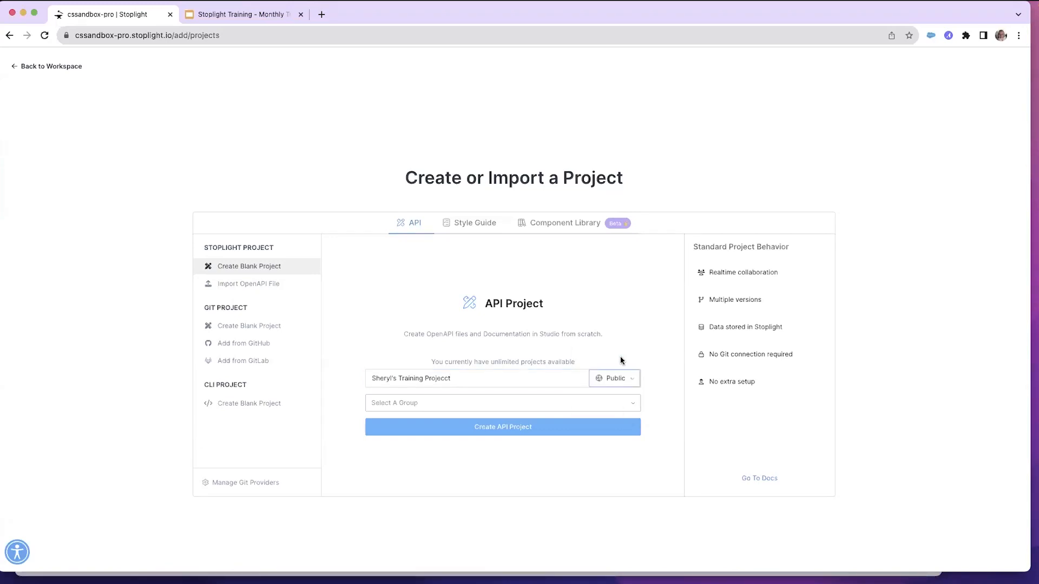
left_click(496, 403)
left_click(444, 473)
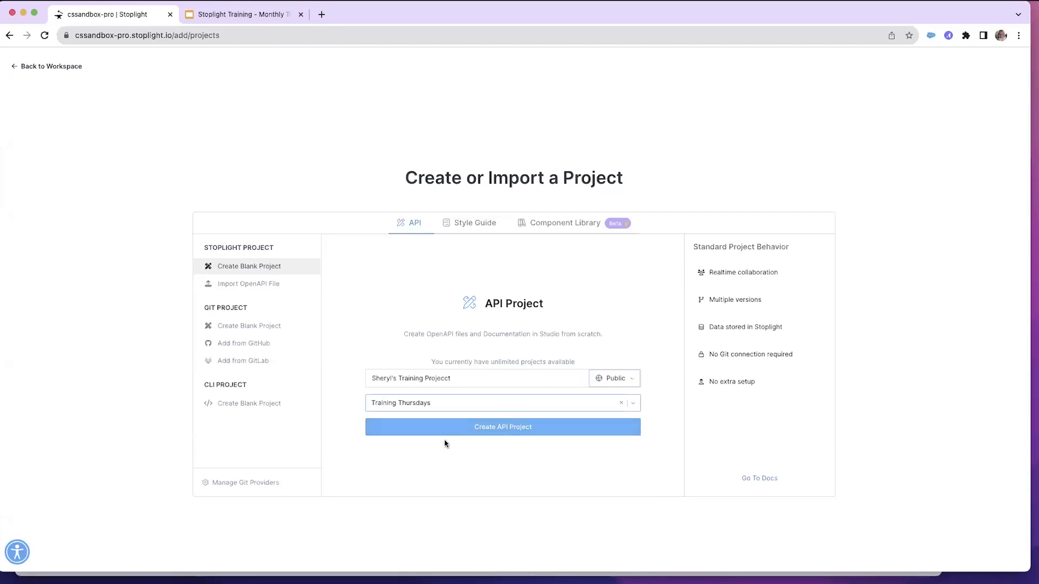
left_click(473, 429)
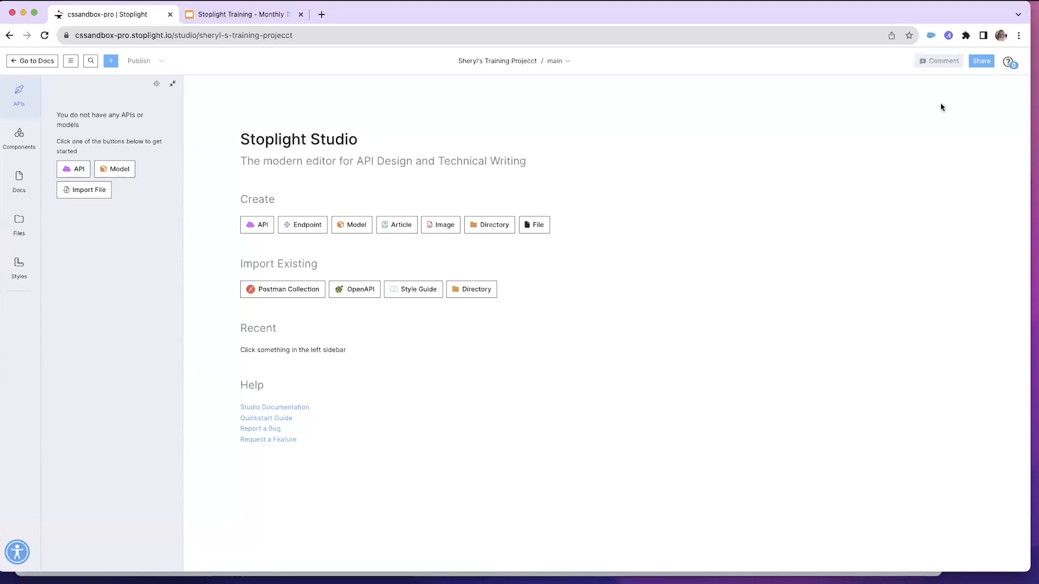
Share the project with Amys team with Editor access and send the invitation
left_click(980, 62)
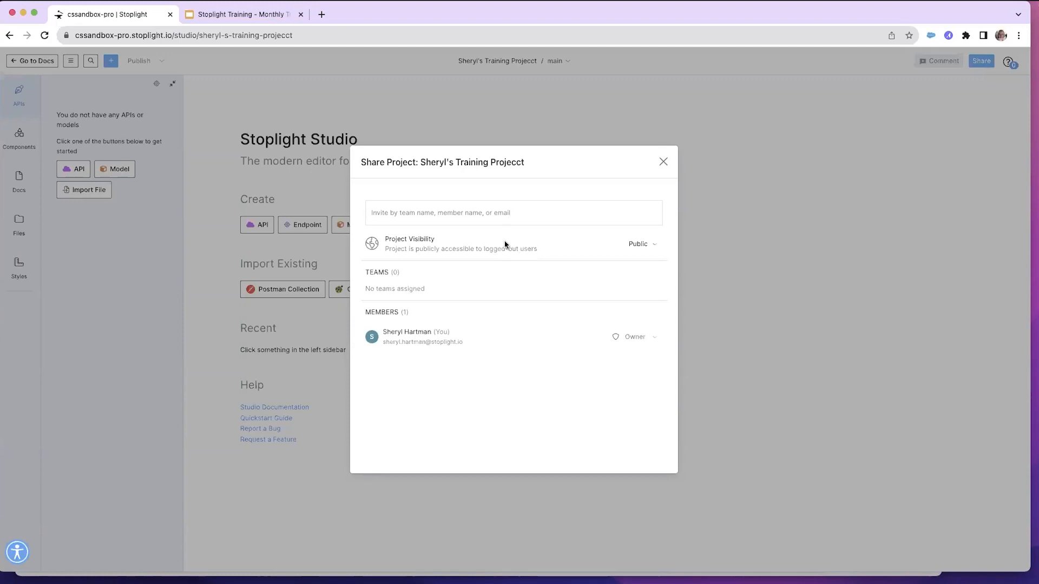
left_click(418, 215)
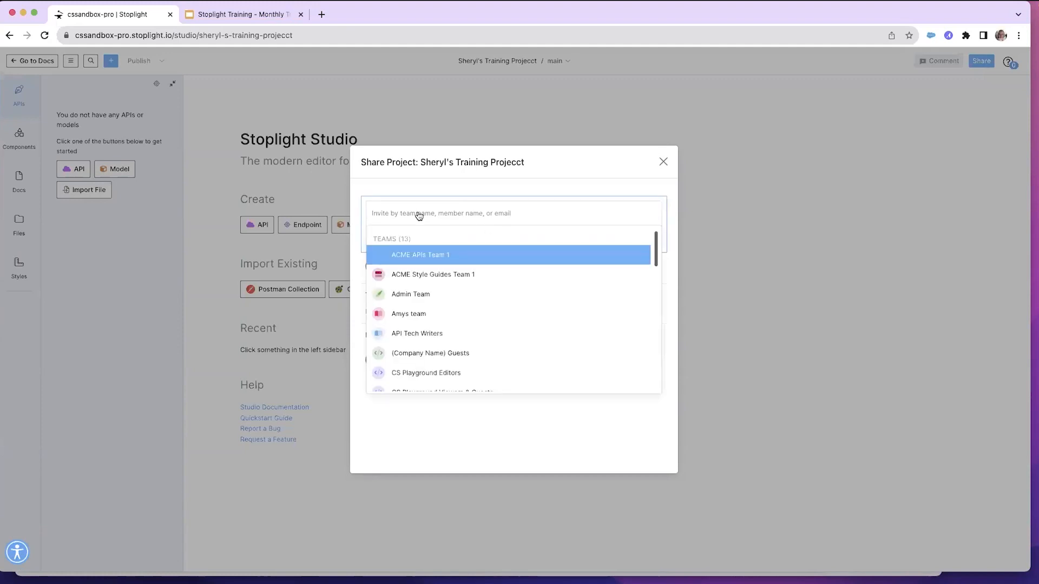
left_click(438, 314)
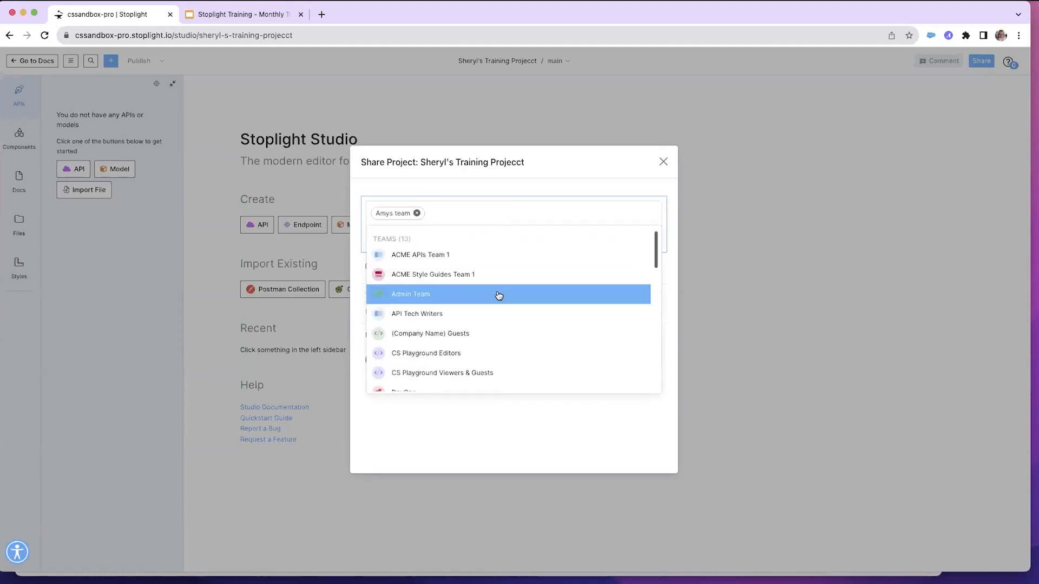
left_click(572, 162)
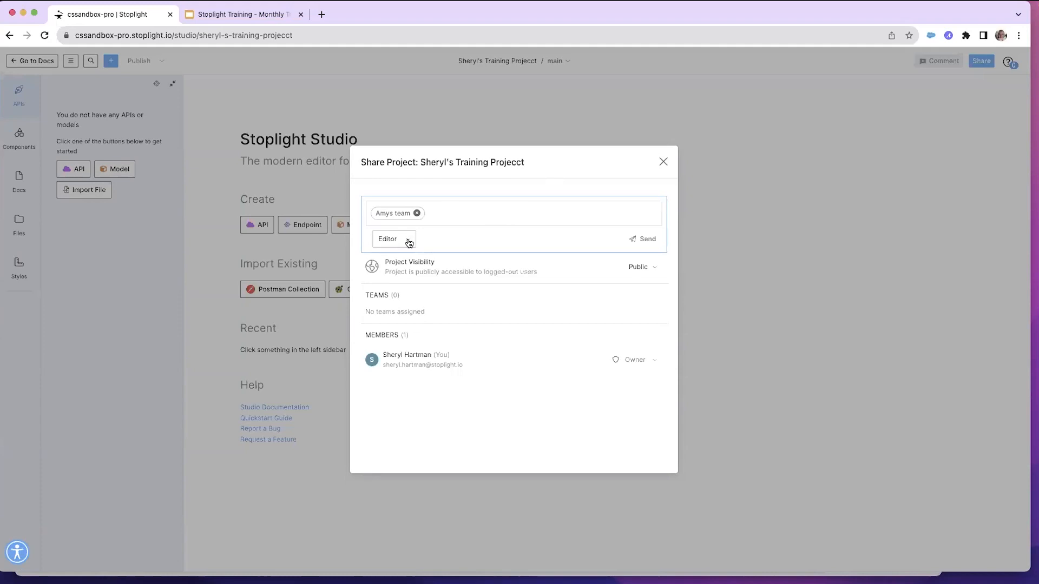
left_click(409, 243)
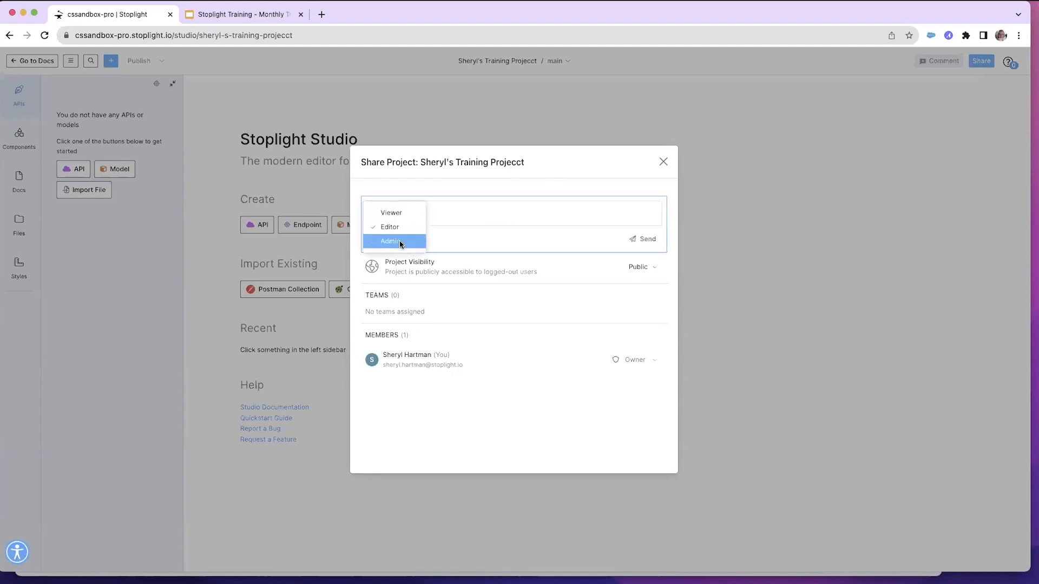
left_click(393, 230)
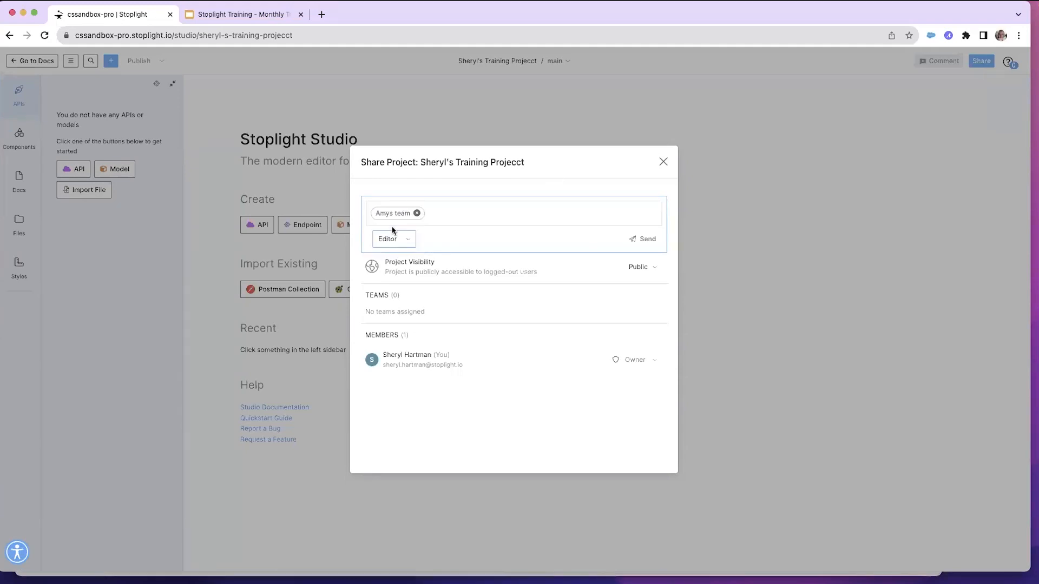
left_click(647, 242)
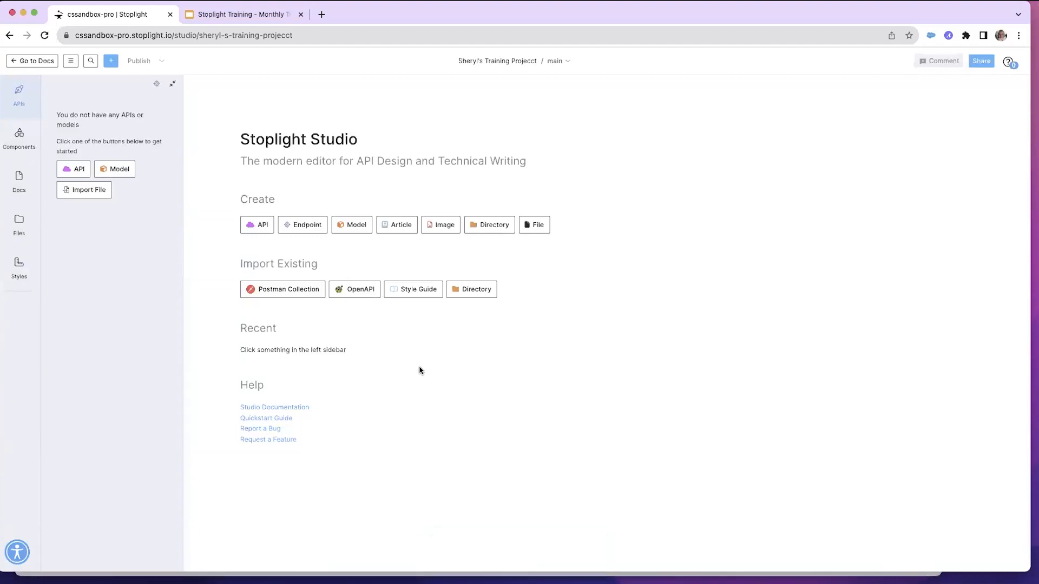
Enable the Spell Check style guide in Manage Style Guides and save the change
left_click(19, 269)
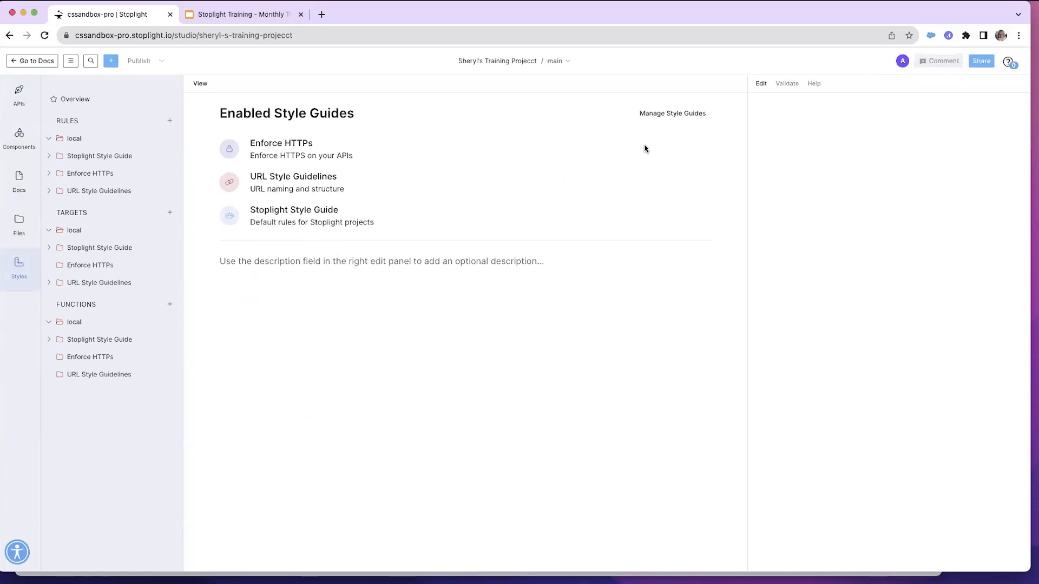
left_click(660, 116)
scroll(546, 357, "down", 2)
scroll(546, 349, "down", 3)
scroll(543, 348, "down", 3)
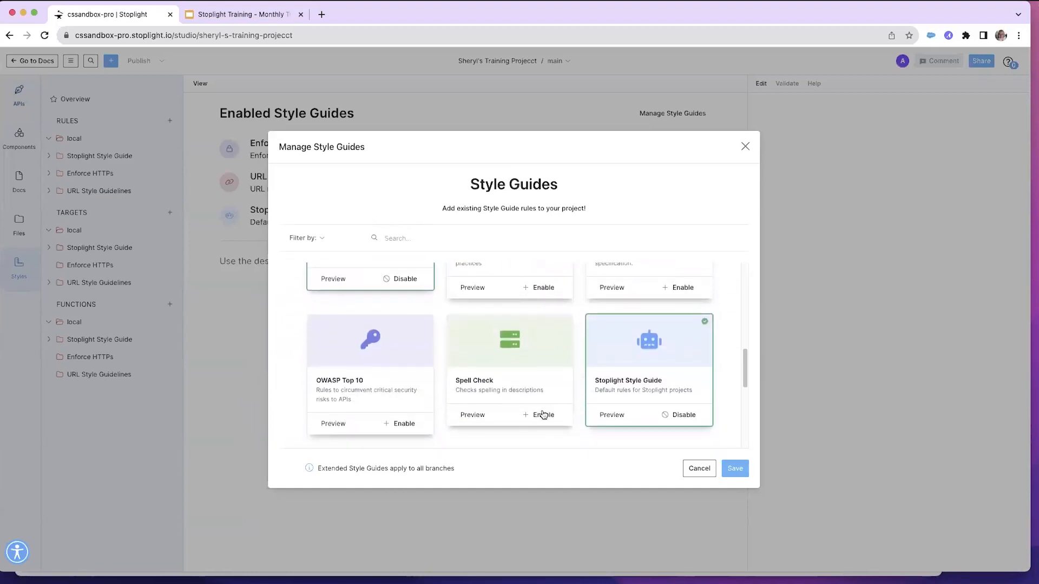
left_click(543, 418)
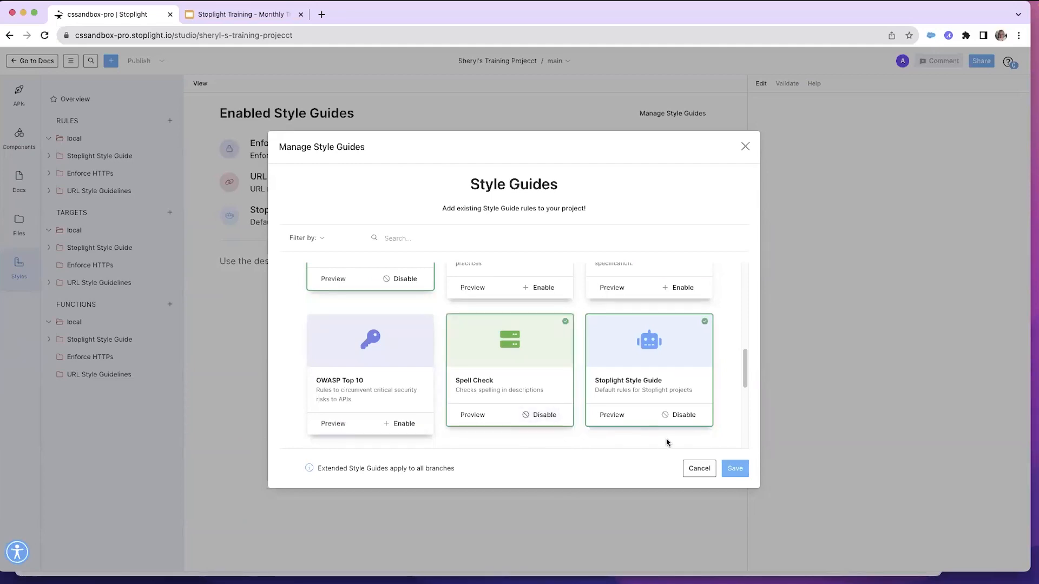
left_click(736, 470)
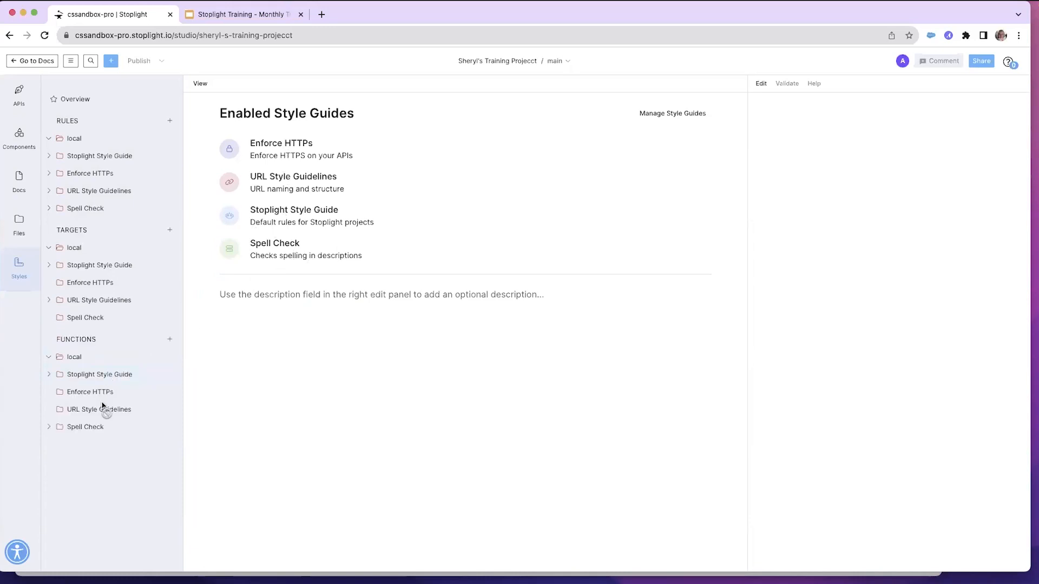
Expand Spell Check under functions, open the spell-check function, and return to the style guides overview
left_click(50, 427)
left_click(83, 448)
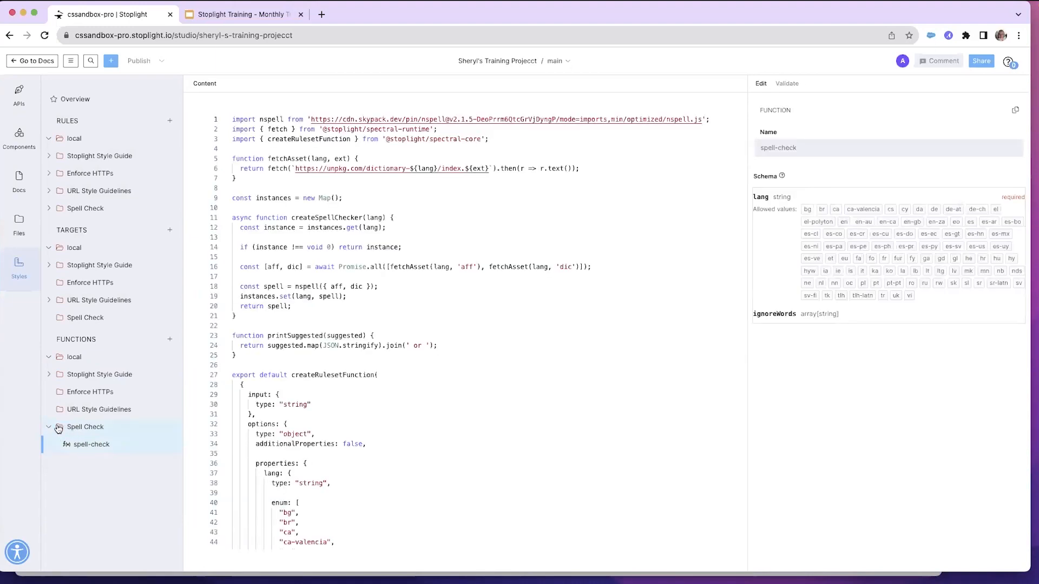
left_click(73, 99)
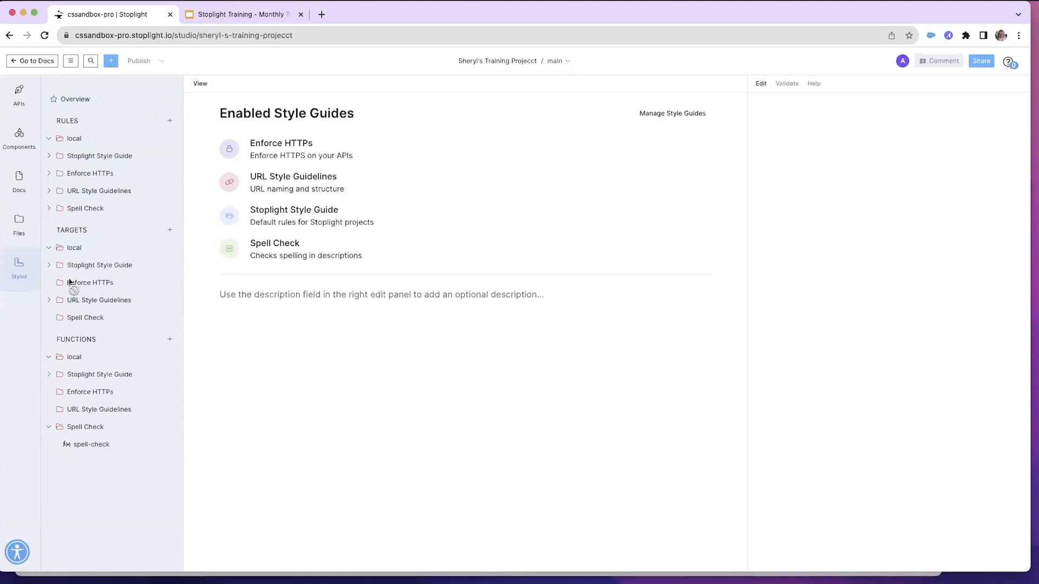
Start a new article from the Docs section, titling it with the user's name followed by Training Article
left_click(19, 231)
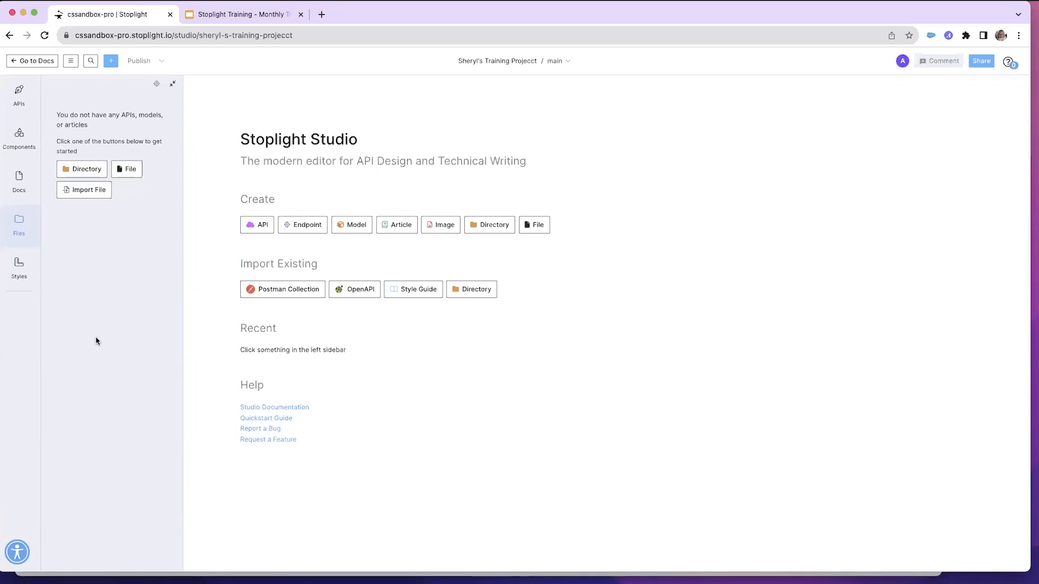
left_click(19, 180)
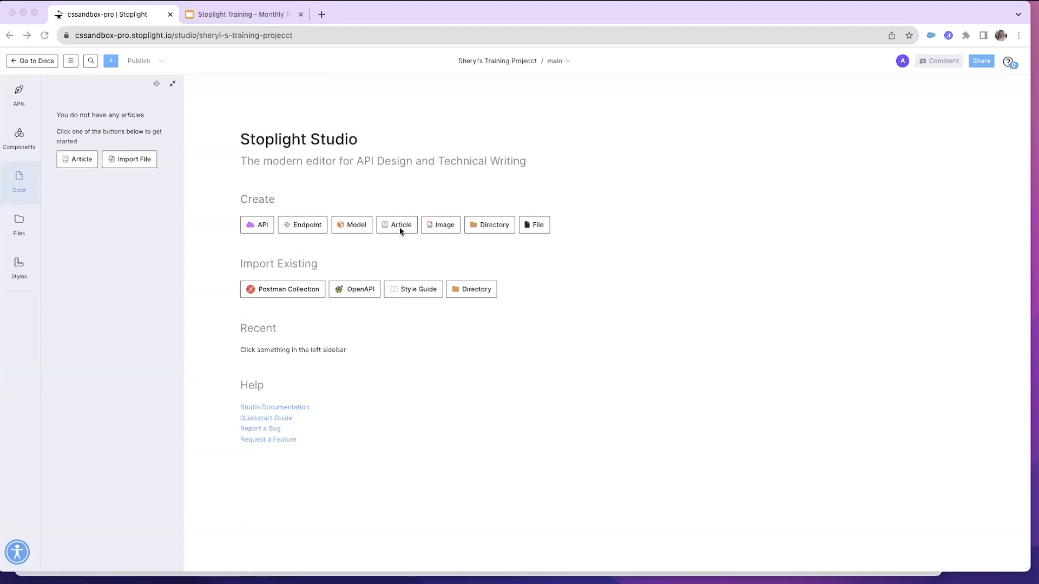
left_click(77, 163)
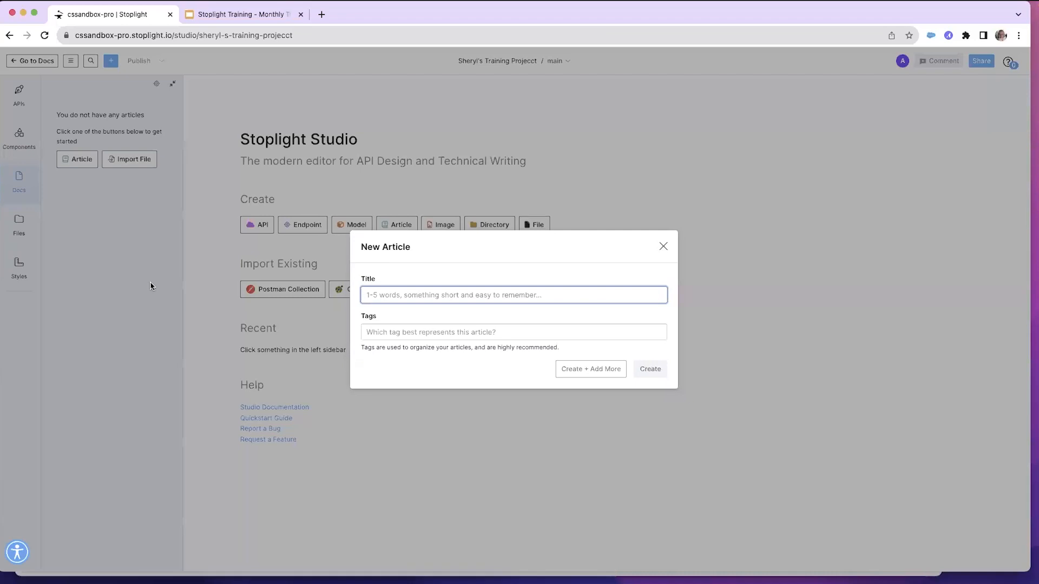
type("Sheryl Train")
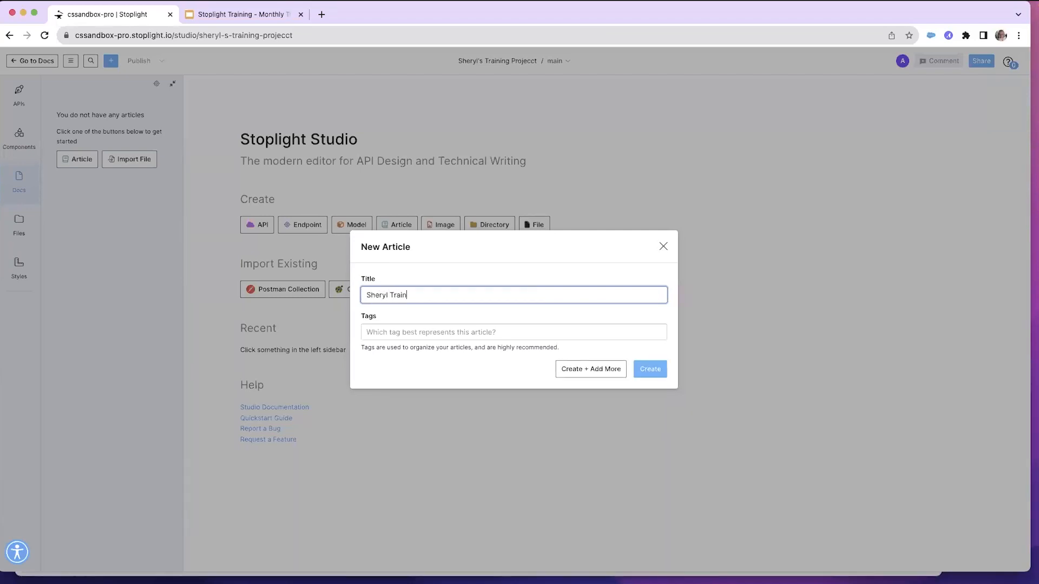
type("ing Article")
Add a new tag Training to the article and create it
left_click(386, 332)
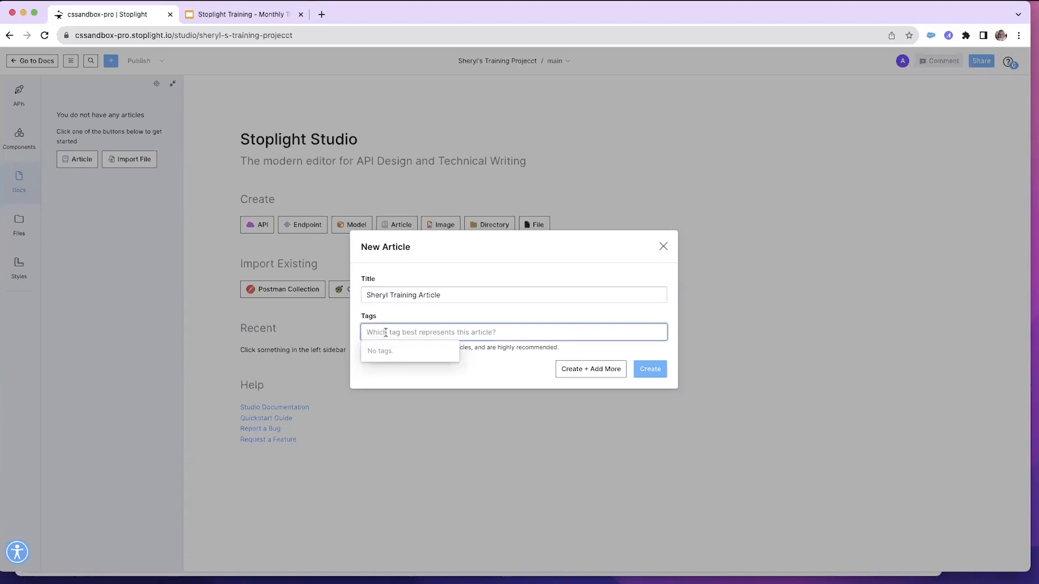
type("Train")
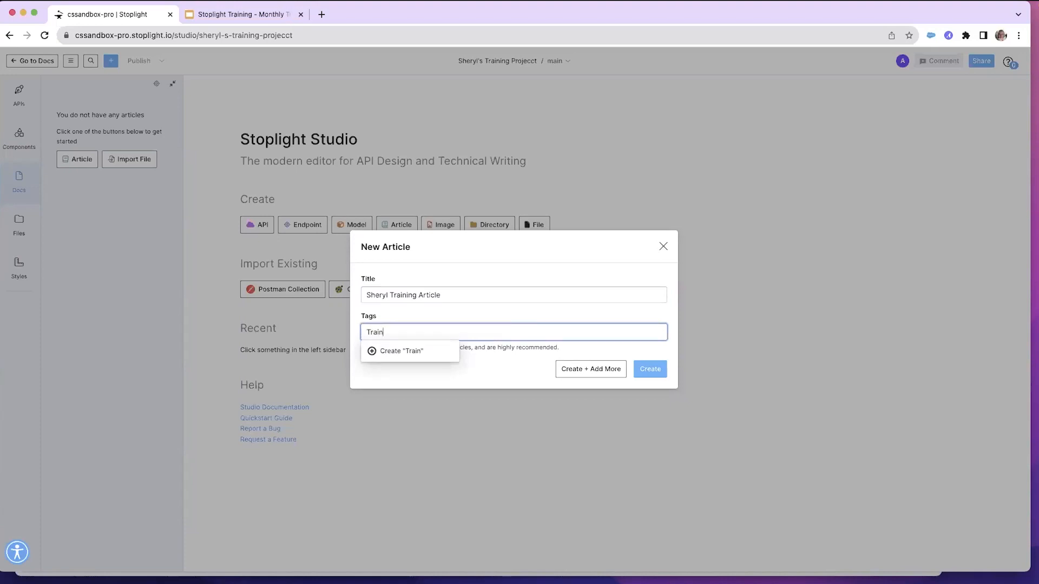
type("ing")
left_click(395, 351)
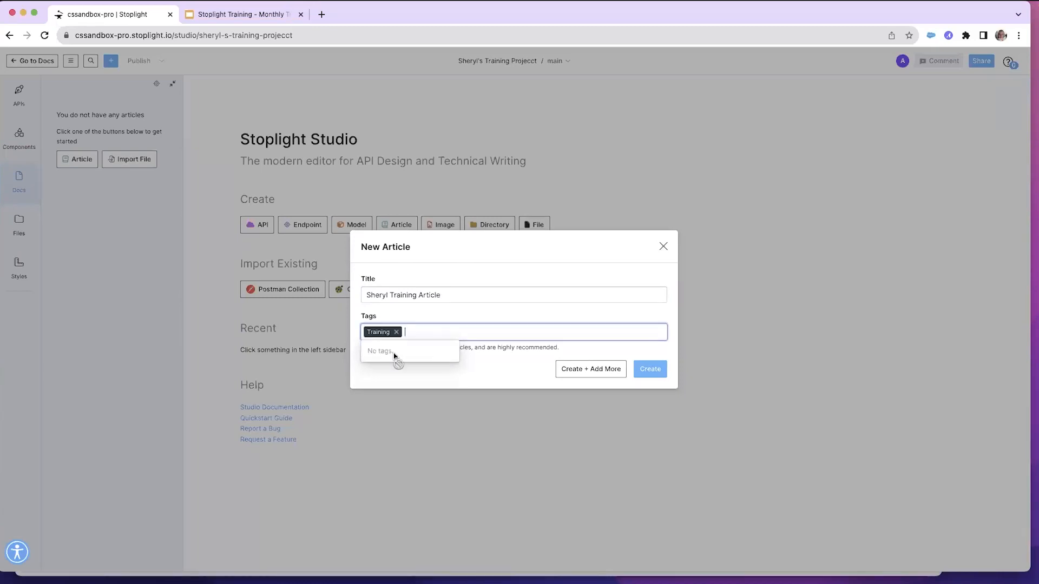
left_click(403, 379)
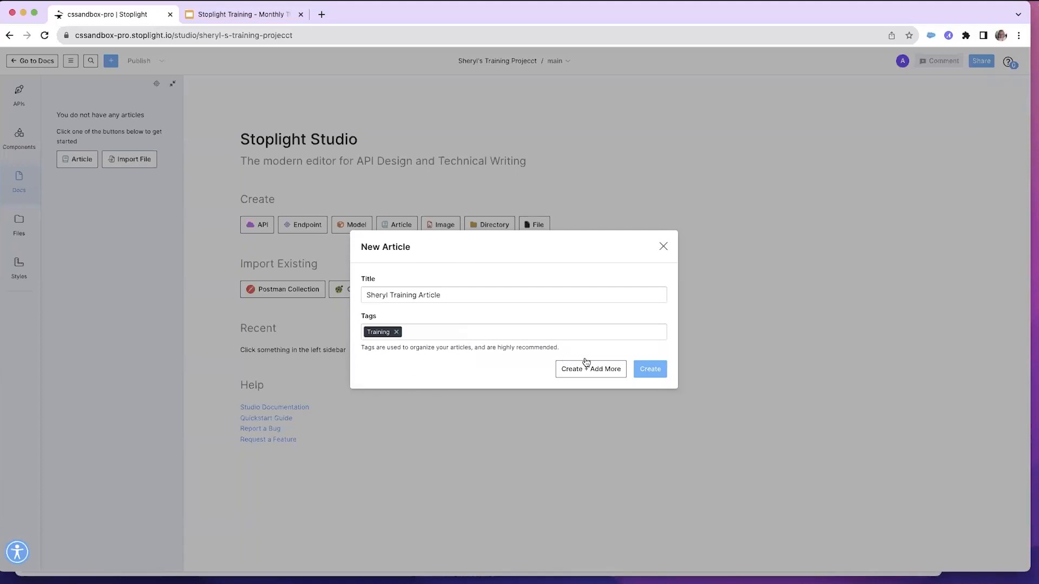
left_click(651, 370)
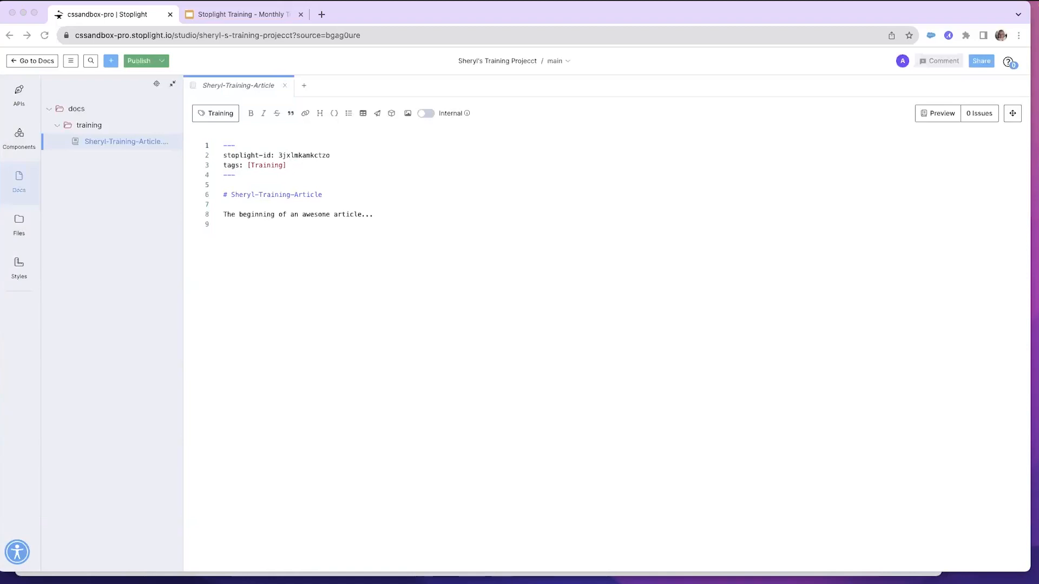
Replace the article's entire content with pasted Quickstart Guide markdown
left_click_drag(377, 214, 209, 146)
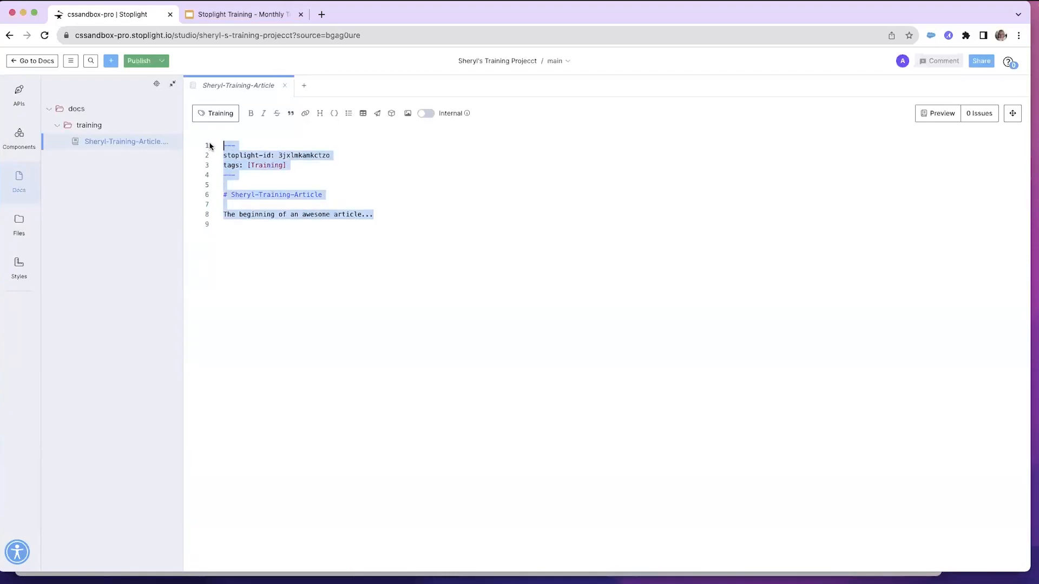
key("super+v")
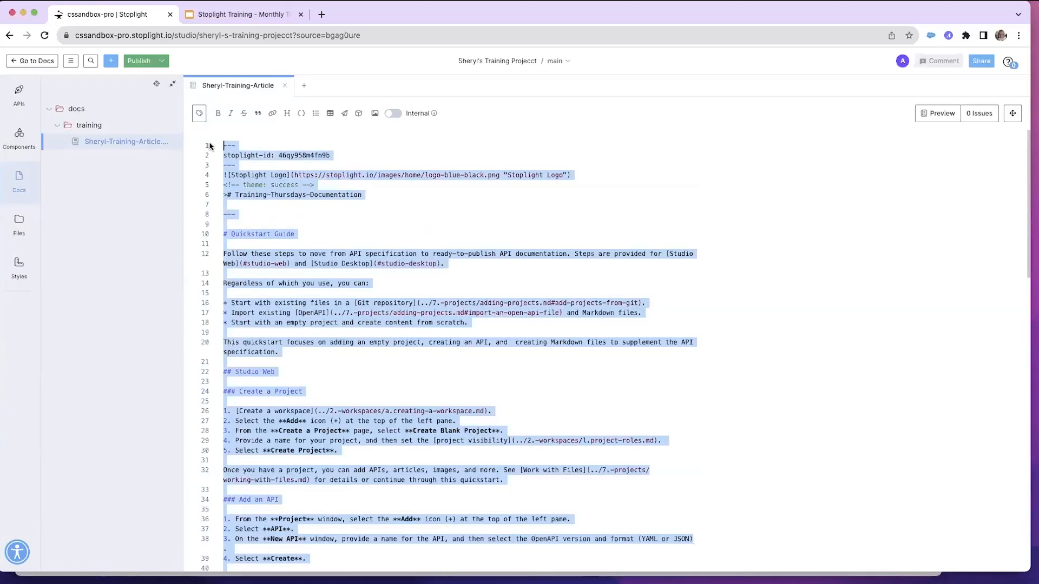
Open the article's live preview beside the markdown and scroll through the rendered Quickstart Guide
left_click(381, 224)
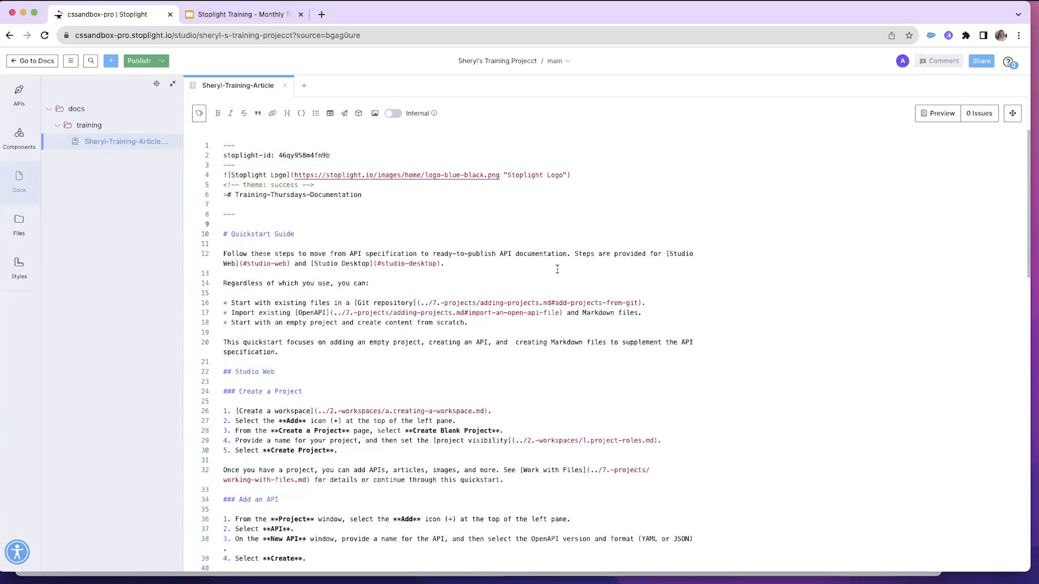
left_click(935, 116)
scroll(745, 298, "down", 5)
scroll(745, 297, "down", 9)
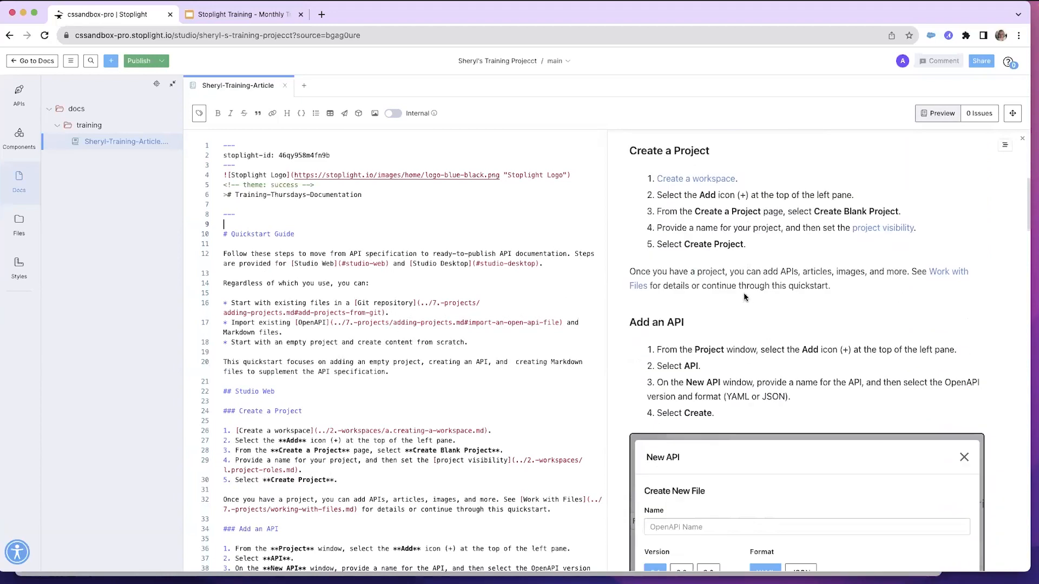
scroll(744, 297, "down", 3)
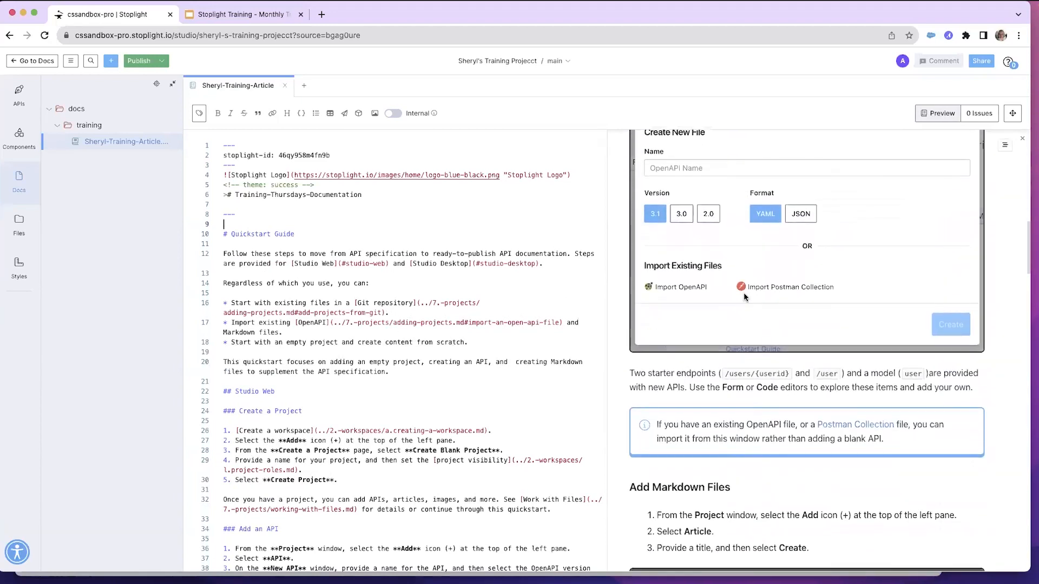
scroll(760, 334, "up", 8)
scroll(760, 333, "up", 12)
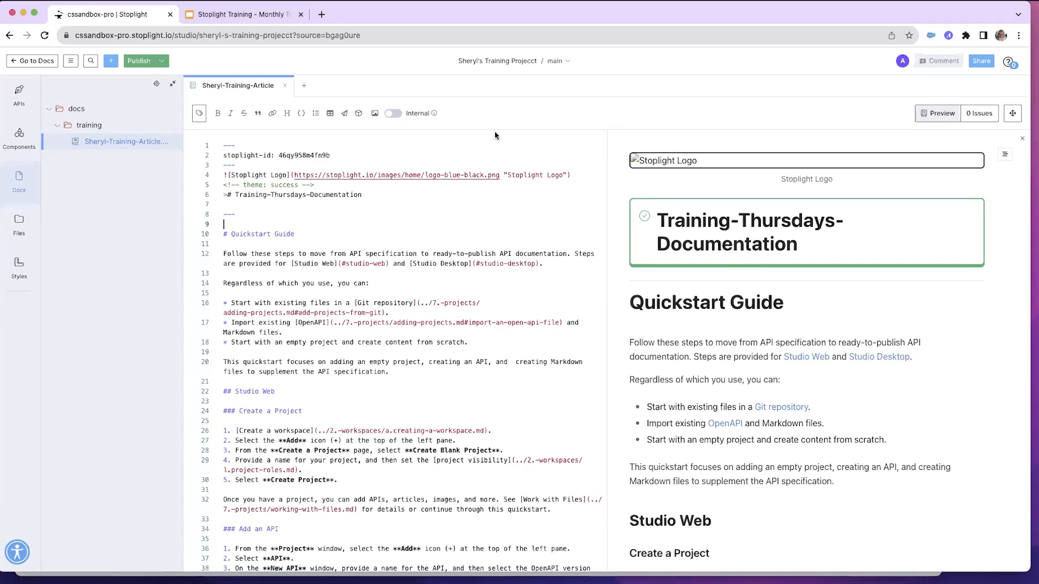
Start a new model from the Components section, naming it with the user's name followed by training model
left_click(120, 144)
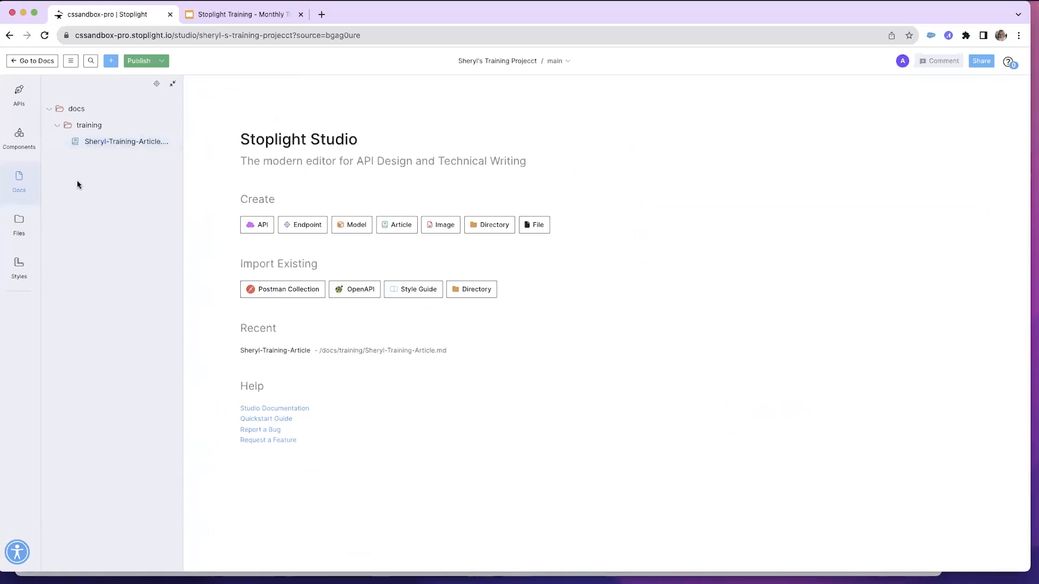
left_click(20, 143)
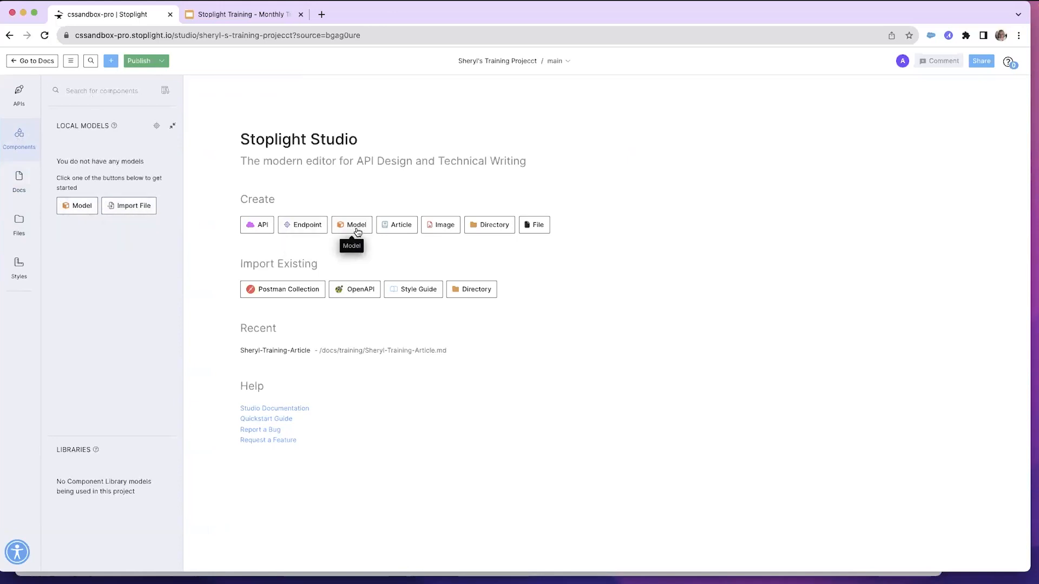
left_click(111, 62)
left_click(91, 116)
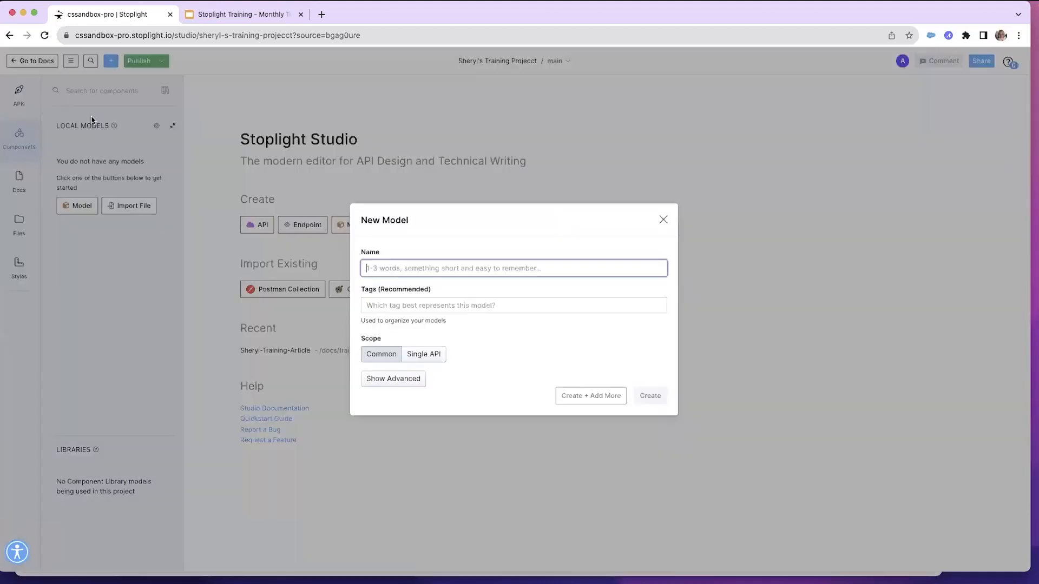
type("Sheryl")
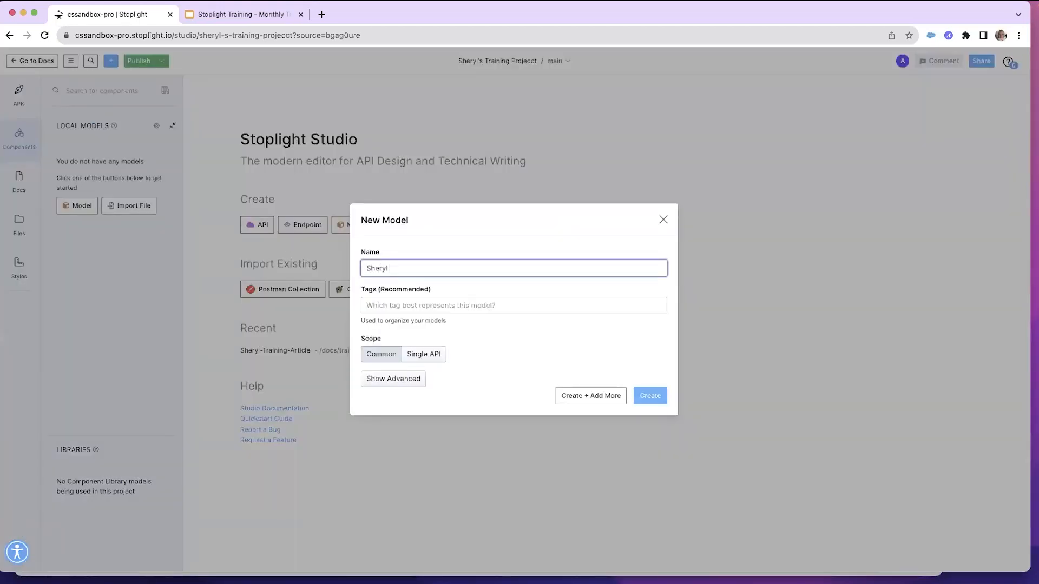
type(" tr")
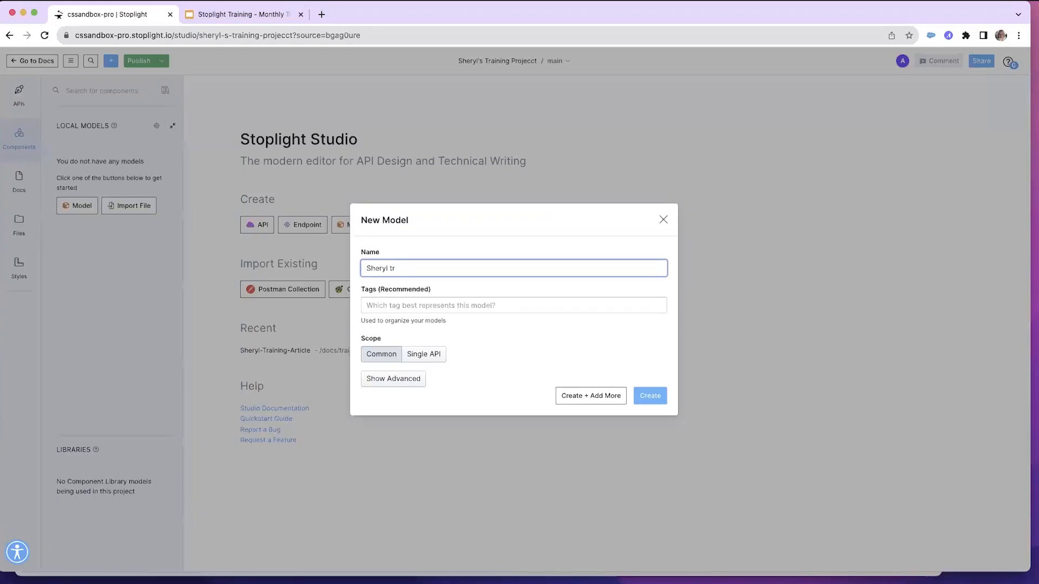
type("aining")
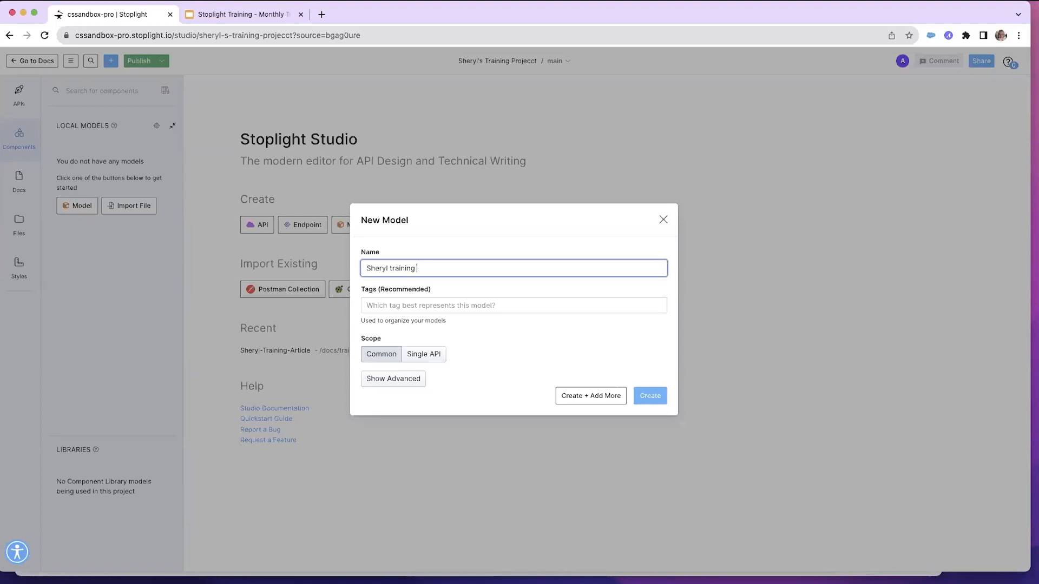
type(" model")
Tag the new model training, keep its scope as Common, and create it
left_click(372, 305)
type("training")
left_click(389, 325)
left_click(480, 336)
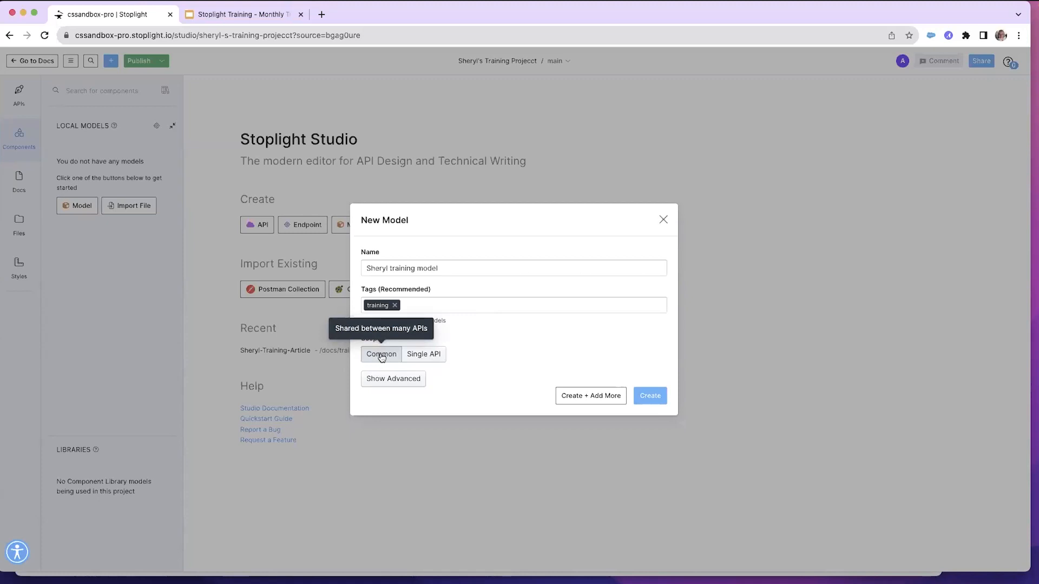
left_click(430, 356)
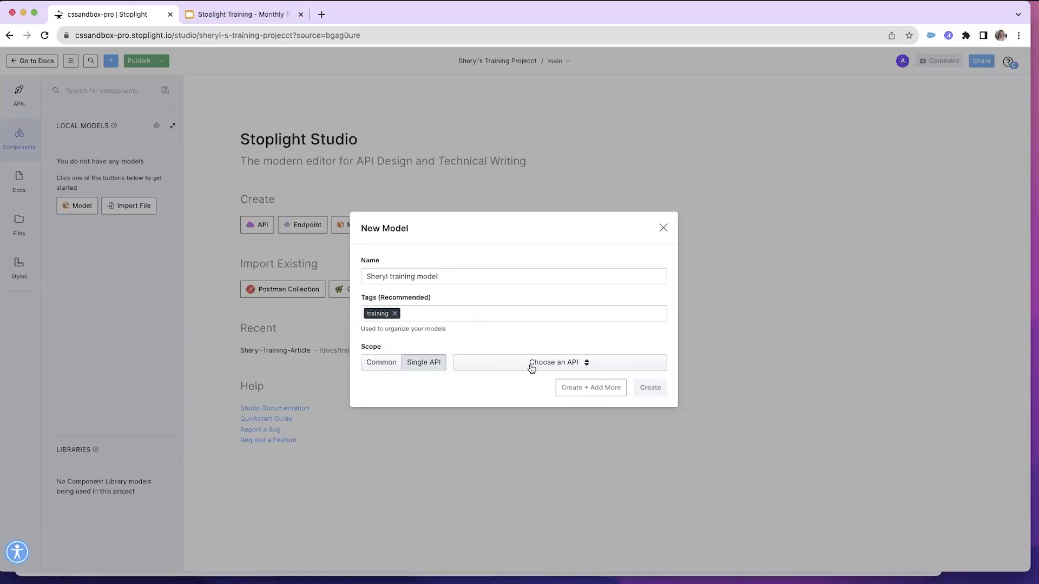
left_click(377, 363)
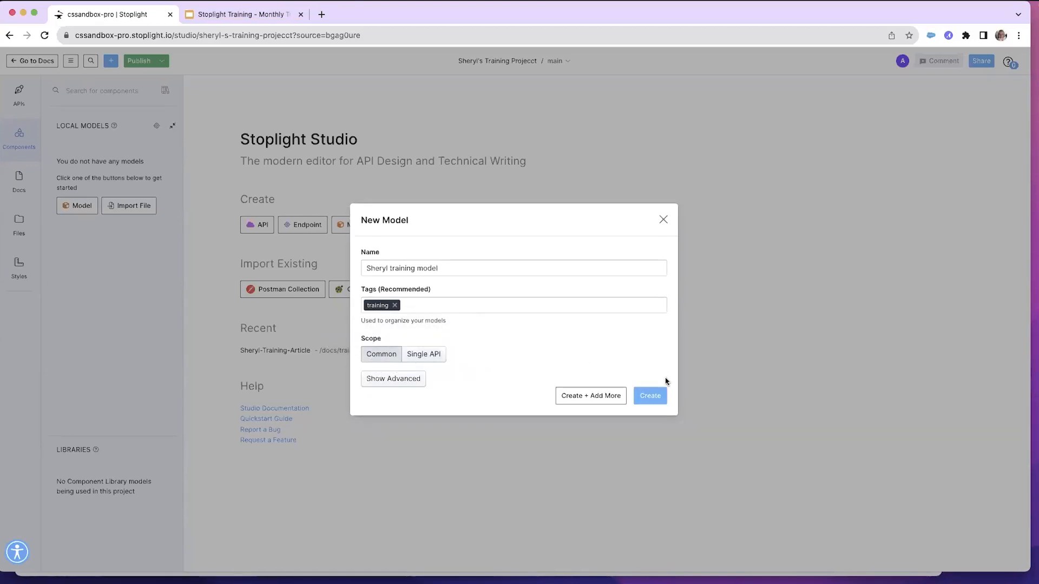
left_click(651, 397)
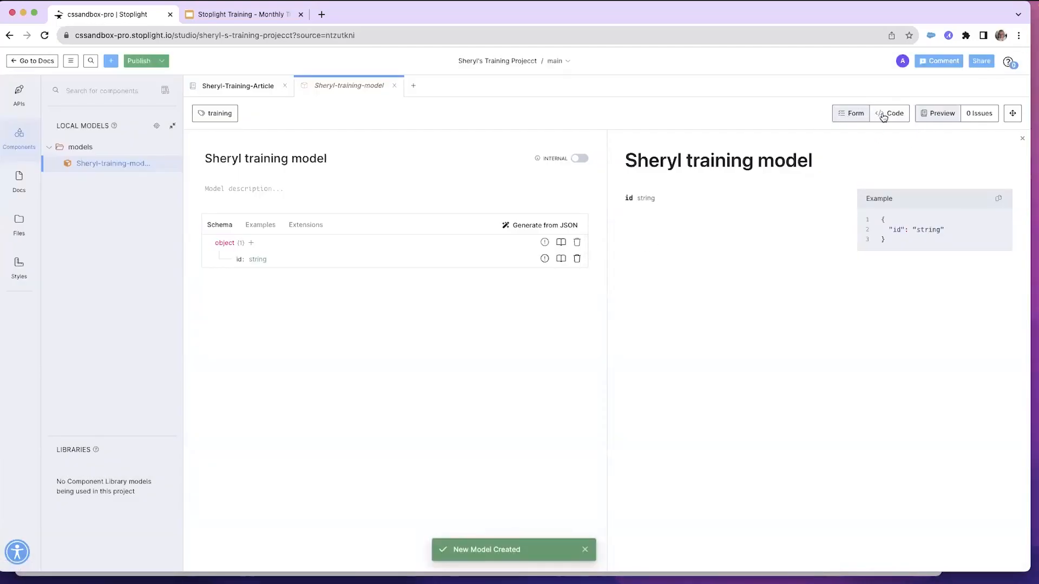
Add five new properties to the model's root object schema
left_click(886, 115)
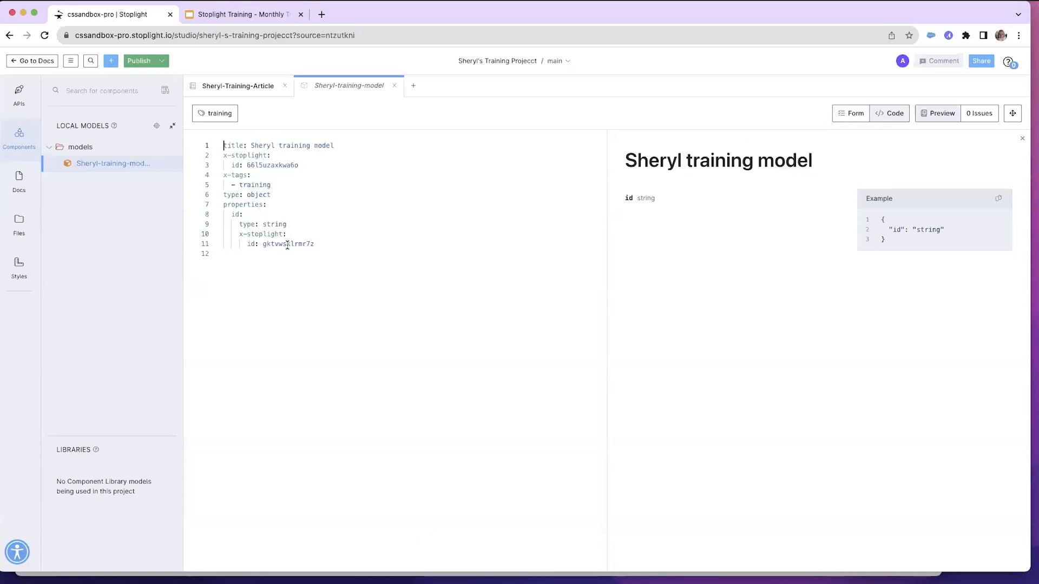
left_click(850, 114)
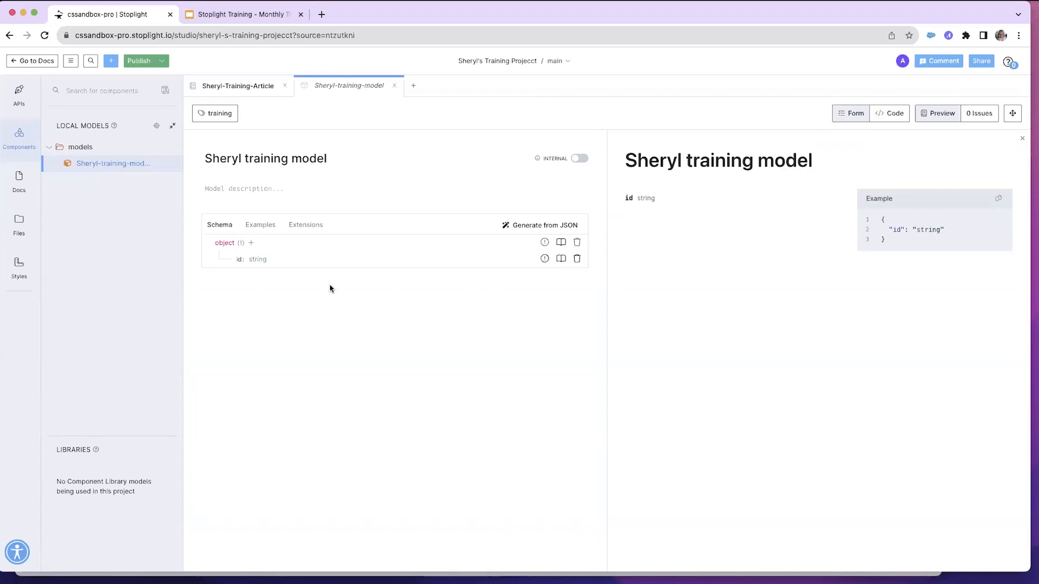
left_click(252, 244)
left_click(251, 245)
left_click(252, 245)
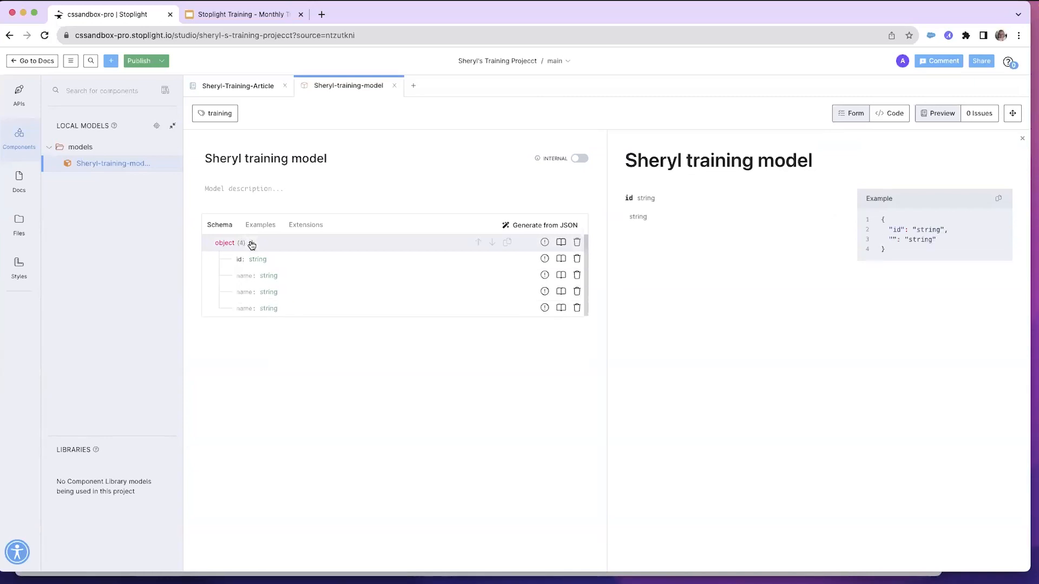
left_click(252, 246)
left_click(253, 246)
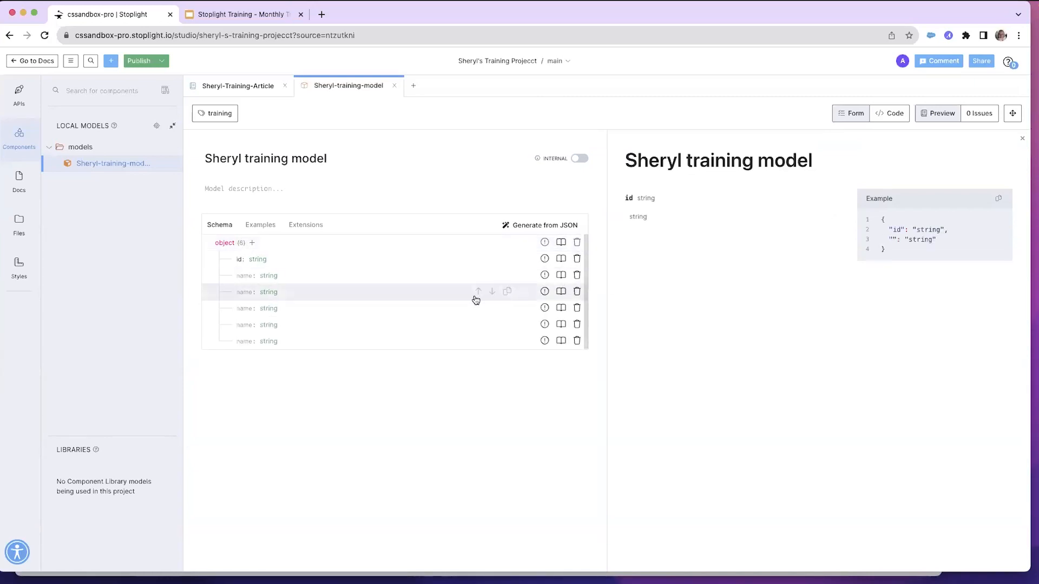
Name the new properties First Name, Last Name, Address, City and State
left_click(244, 276)
type("First Nam")
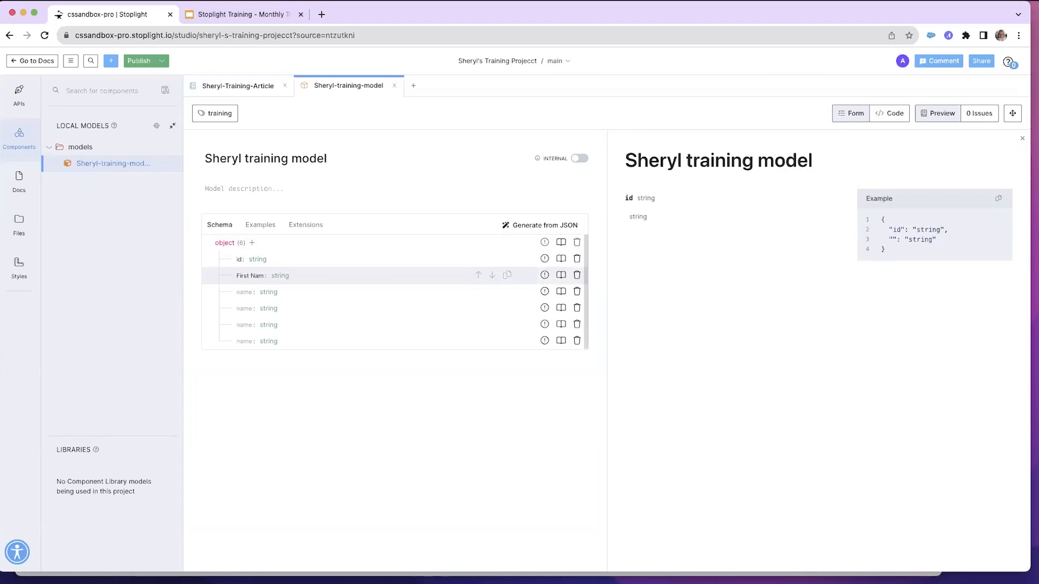
left_click(239, 292)
type("Last Name")
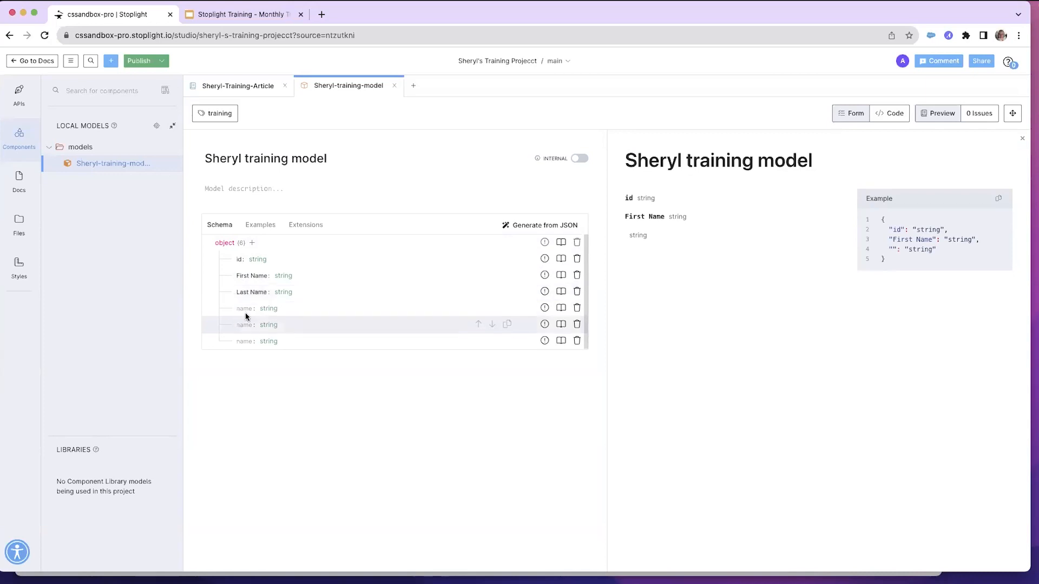
left_click(243, 309)
type("Address")
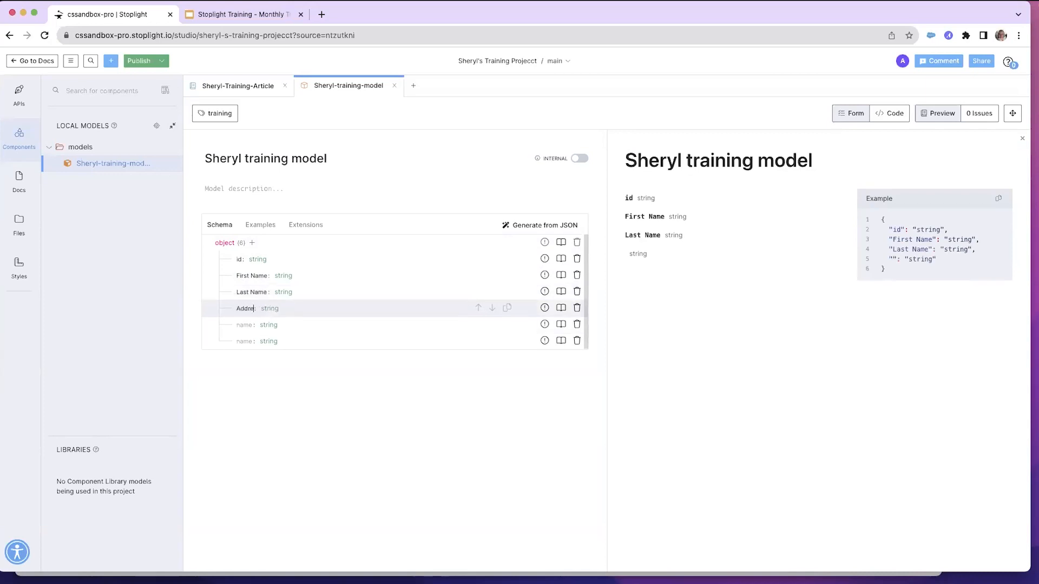
left_click(243, 323)
type("City")
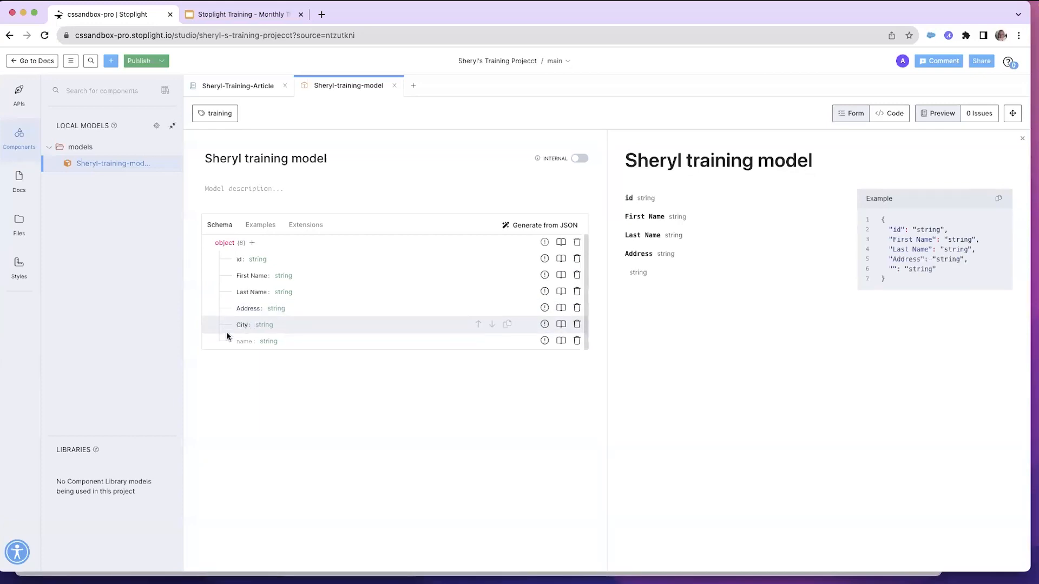
left_click(241, 342)
type("State")
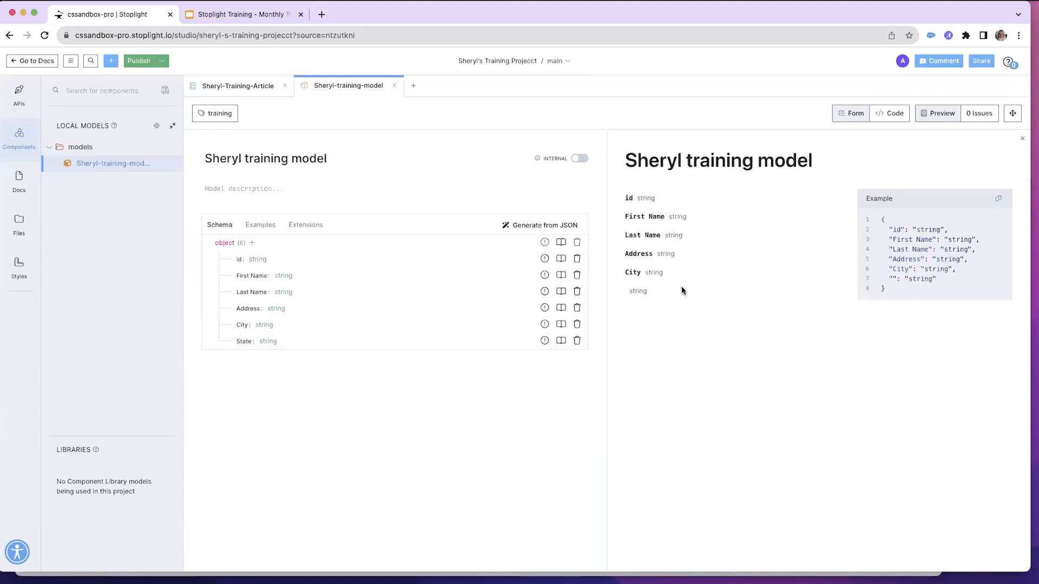
Change the id property's type to number
left_click(258, 261)
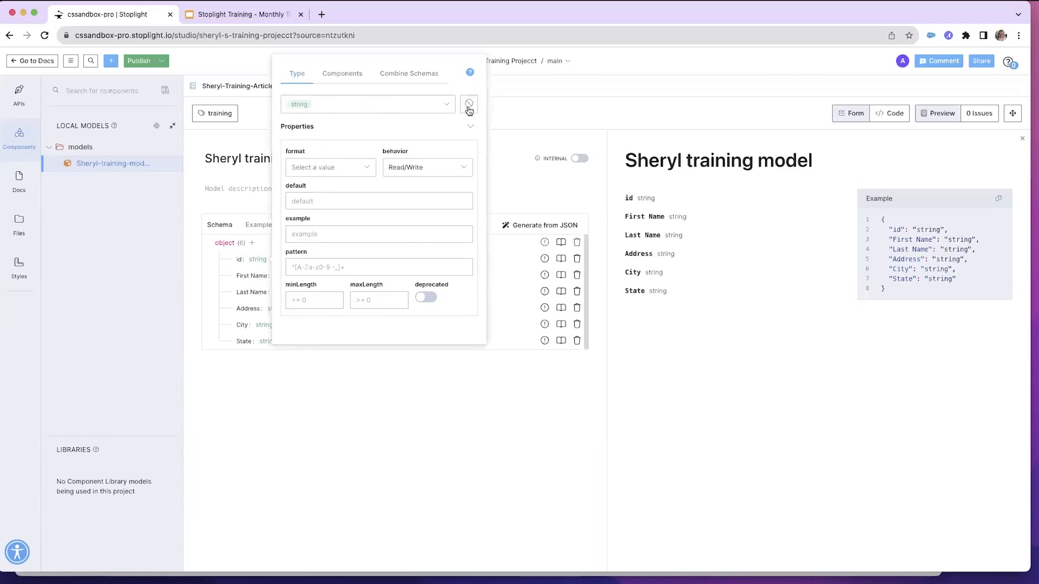
left_click(447, 106)
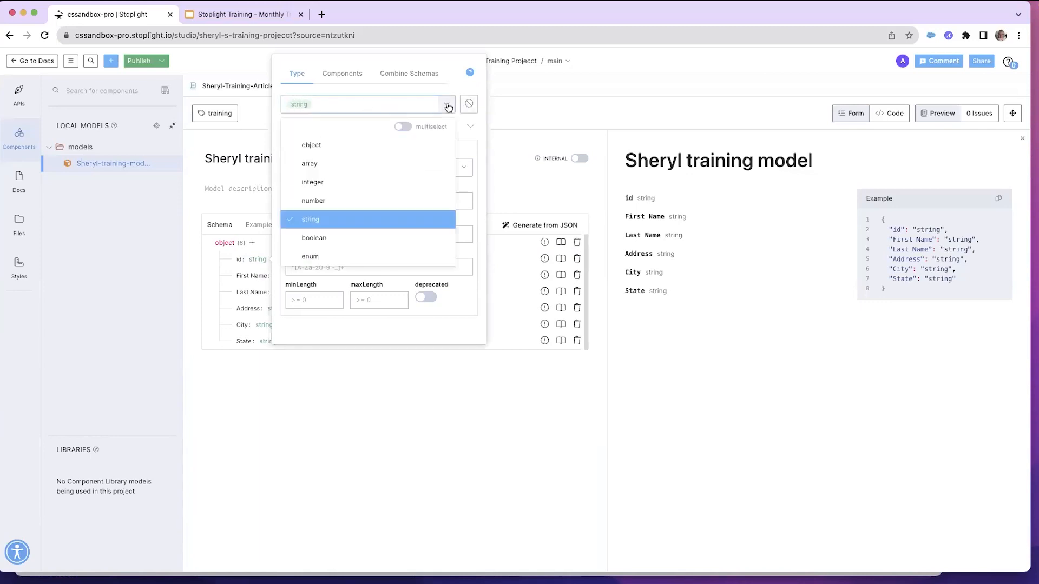
left_click(319, 201)
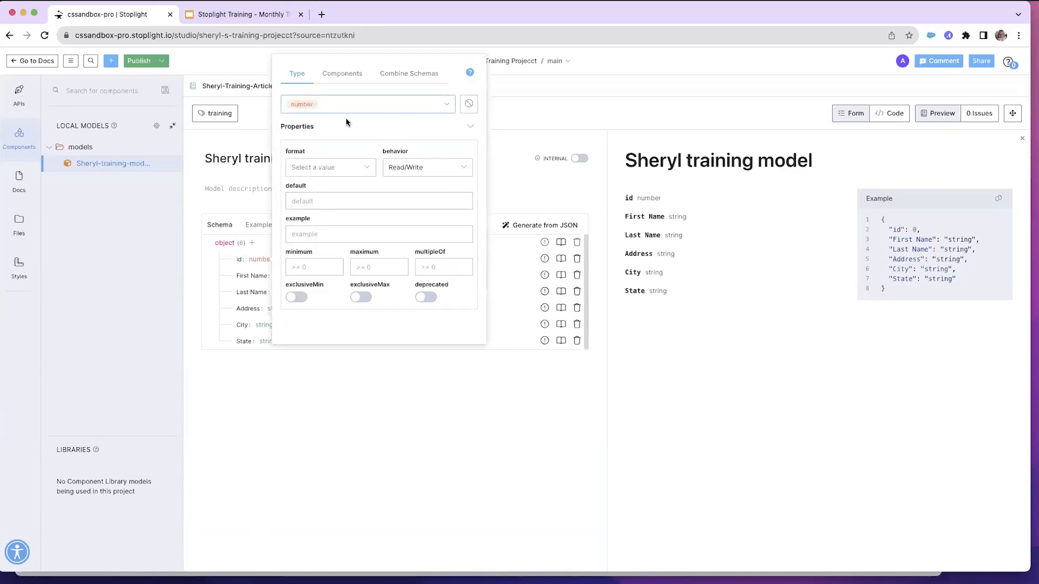
Set the id property to reference the Vehiclebodystyle.v1 model from the component library
left_click(347, 73)
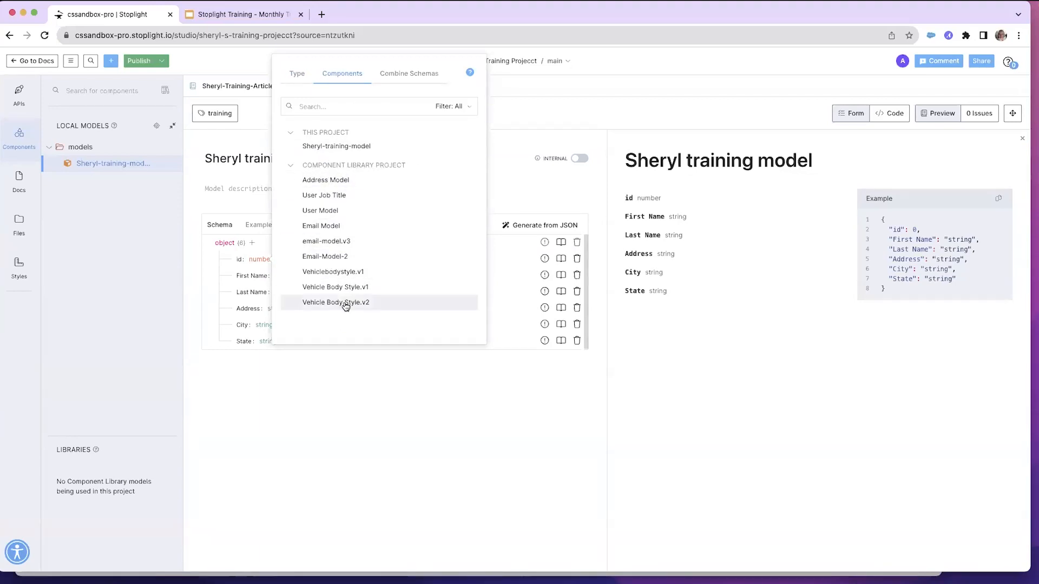
left_click(333, 274)
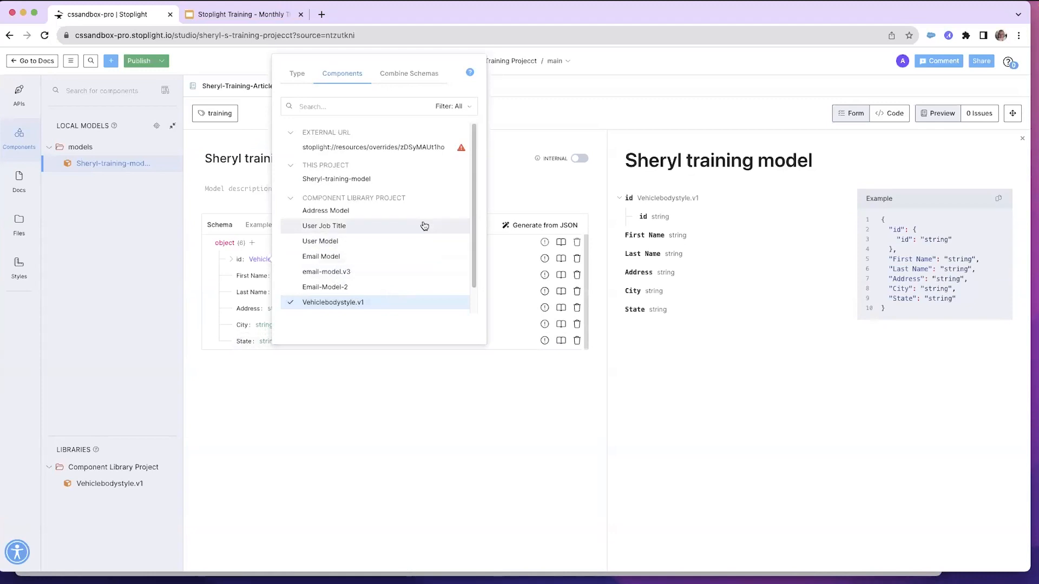
left_click(514, 107)
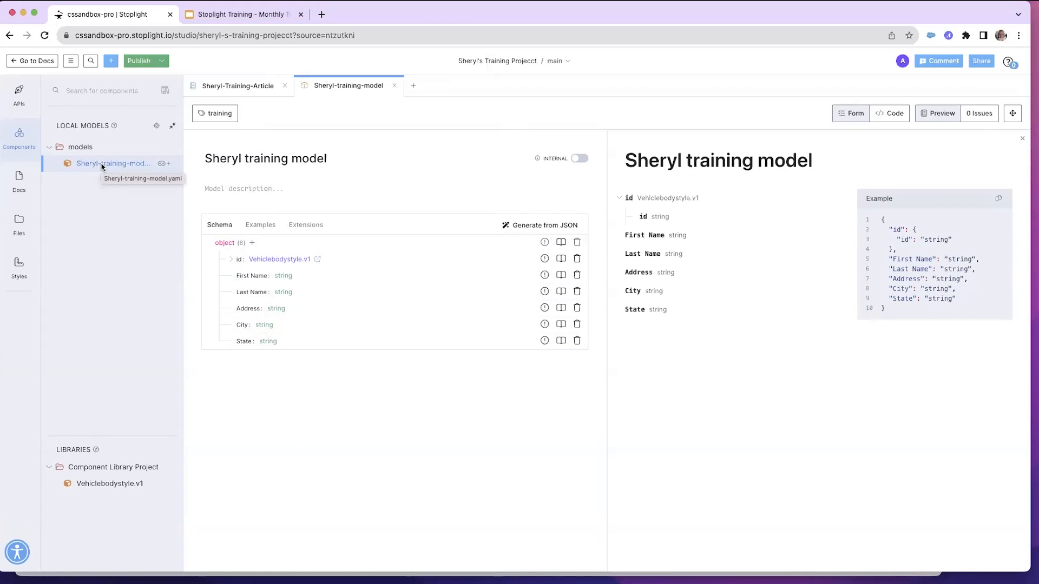
Create a mask of the training model, naming it with the user's first name followed by mask
left_click(162, 165)
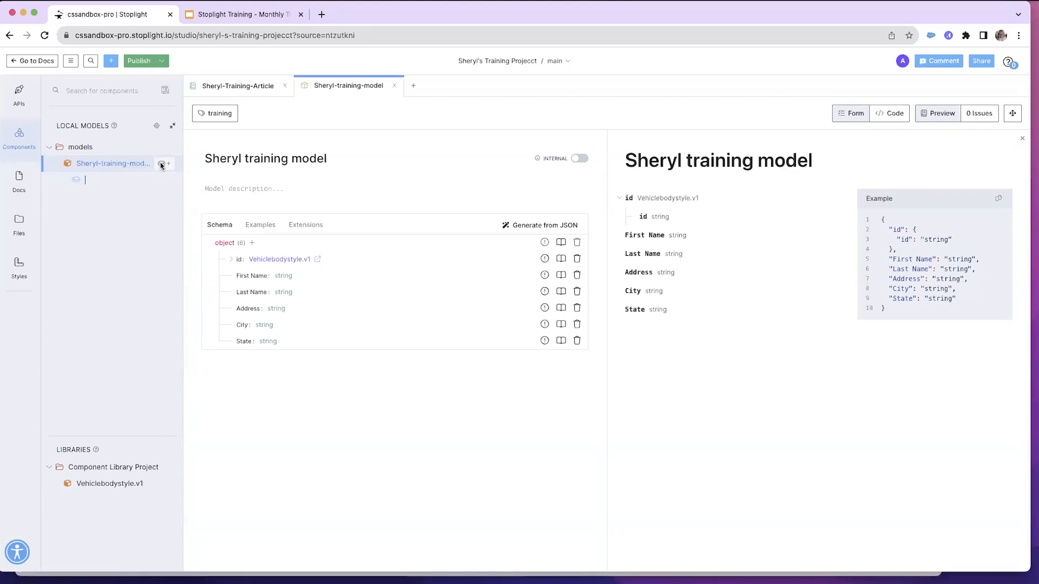
type("sheryl mask")
key("Return")
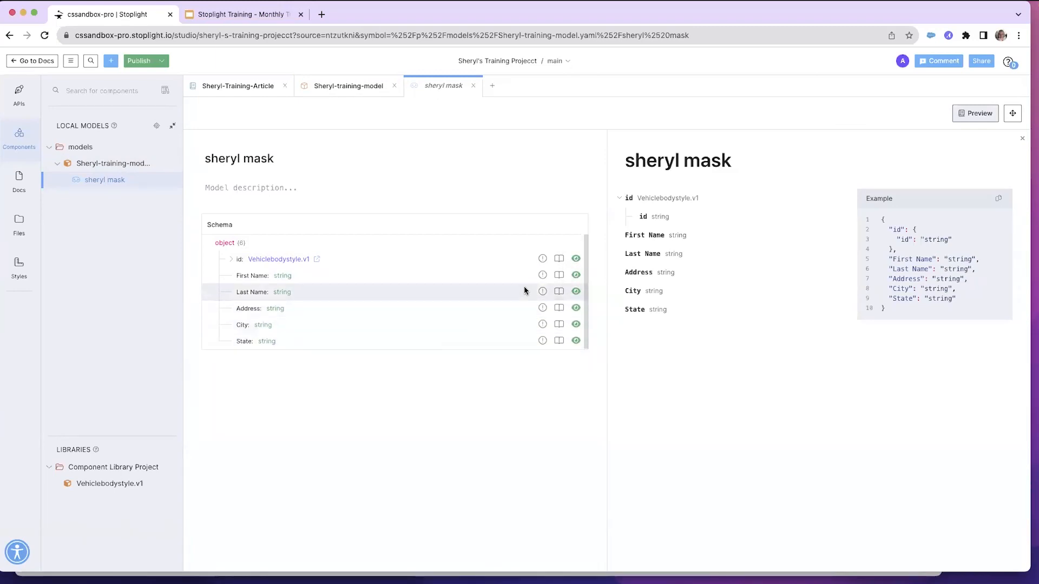
In the mask, mark First Name and Last Name as required and hide Address, City and State
left_click(542, 276)
left_click(543, 292)
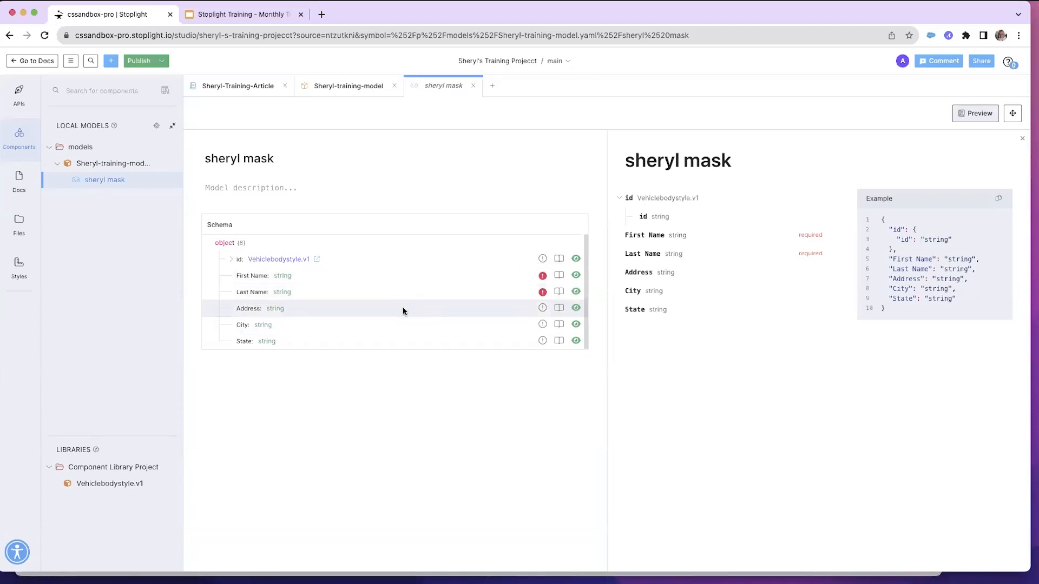
left_click(576, 310)
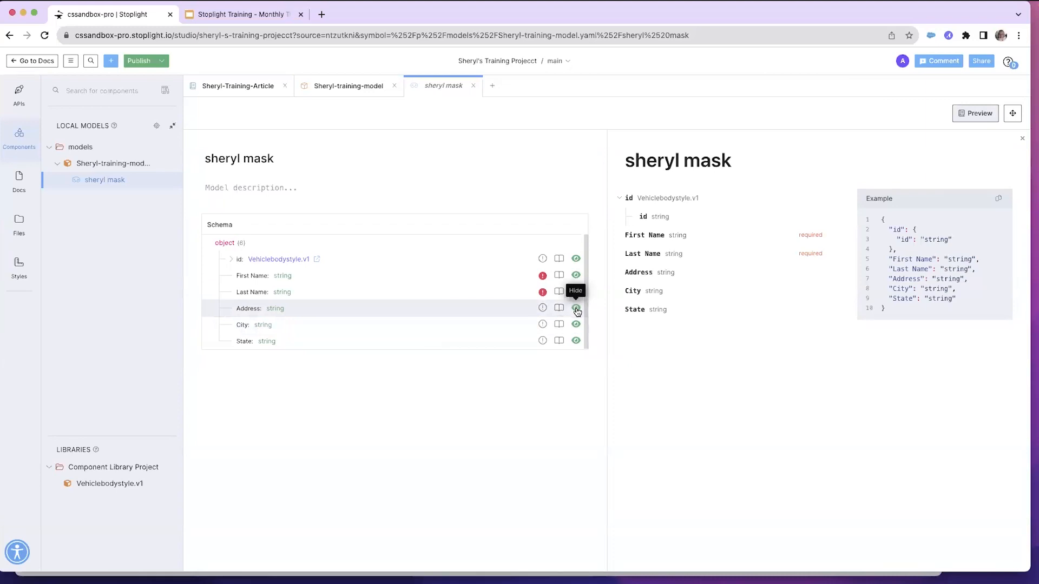
left_click(576, 326)
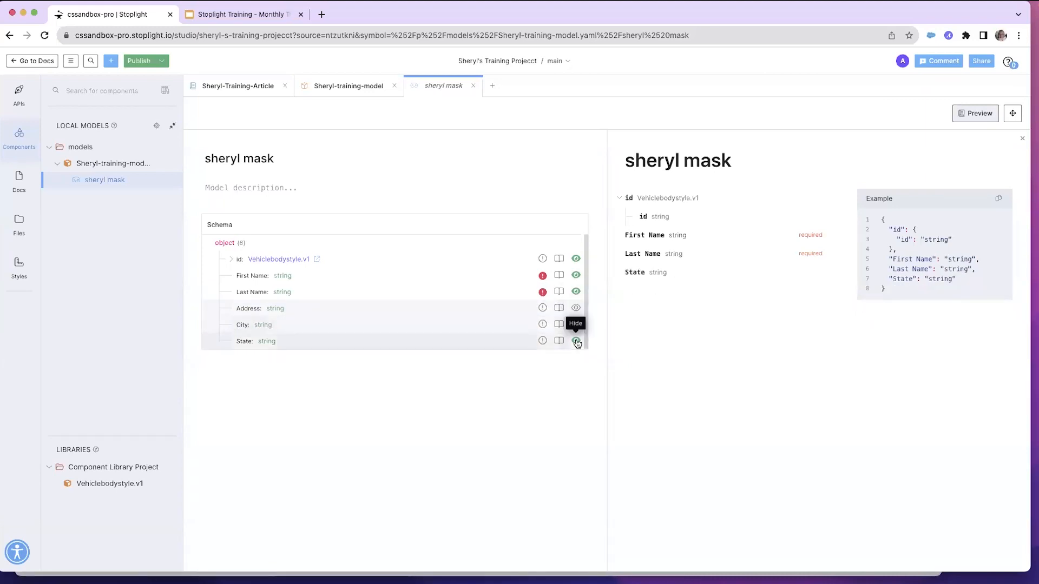
left_click(576, 341)
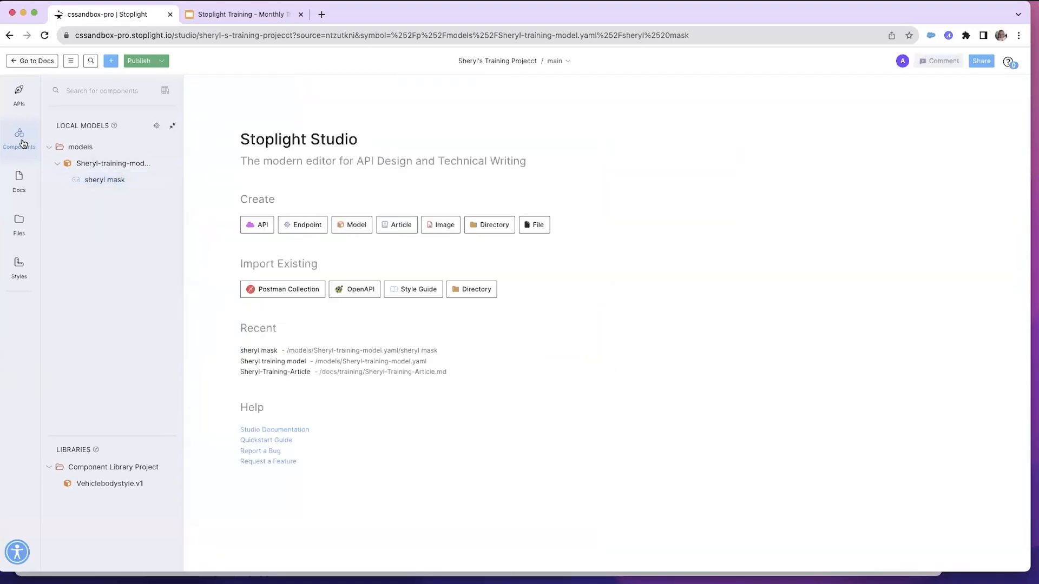
Switch to the project's APIs section
left_click(19, 96)
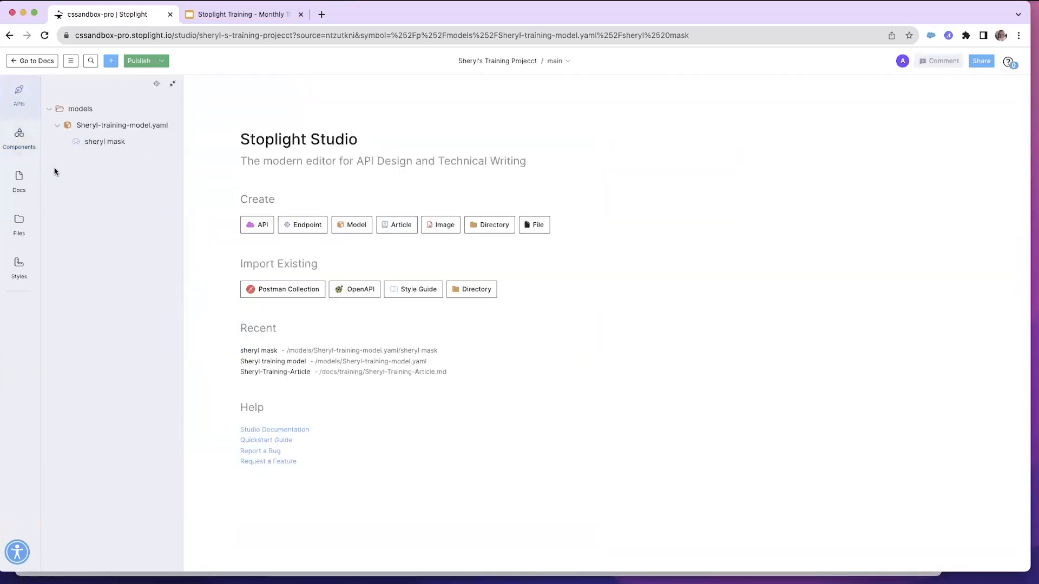
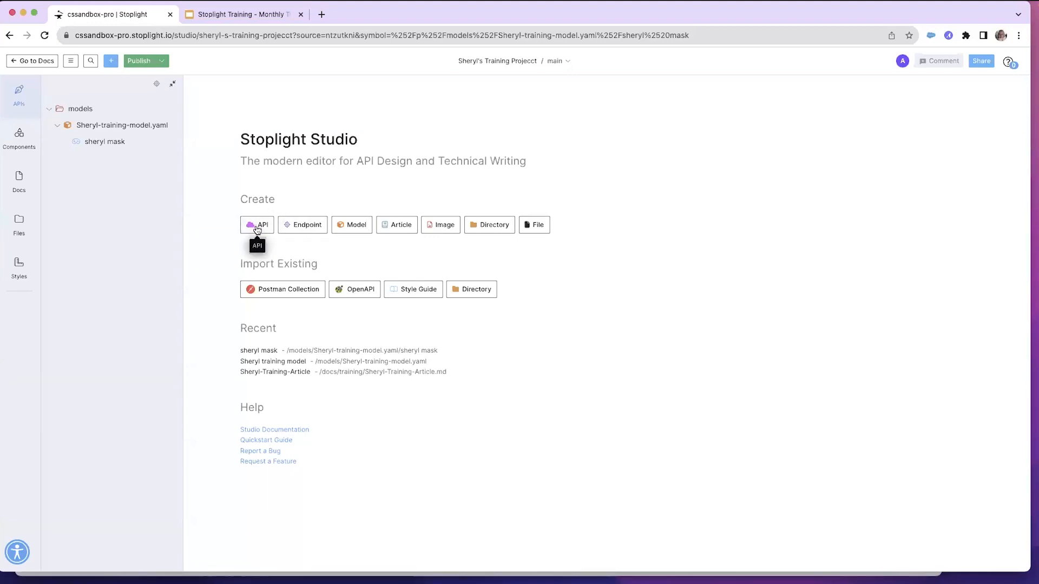
Create a new API named with the user's first name followed by Training API
left_click(257, 228)
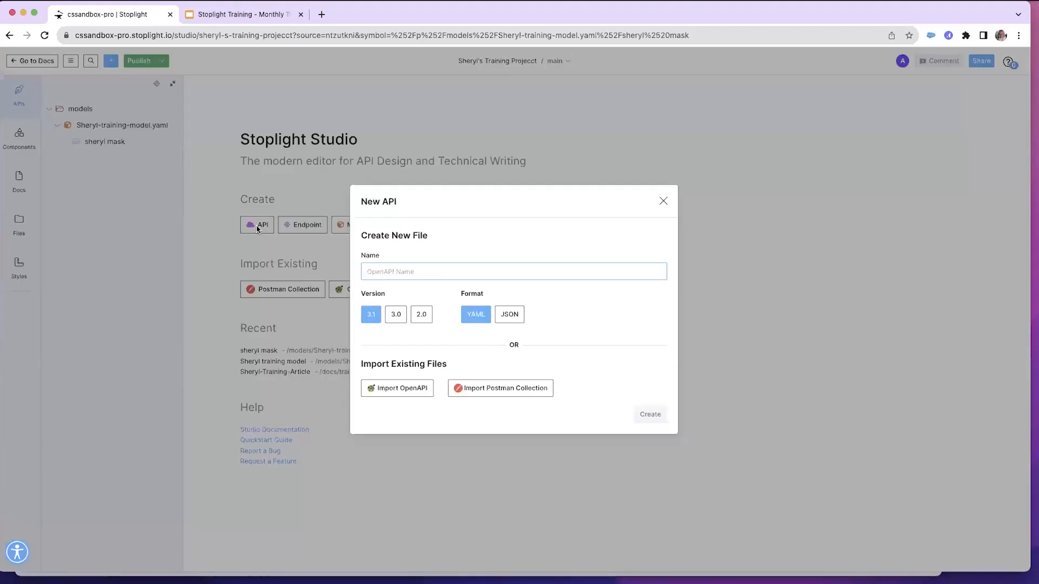
type("Sheryl ")
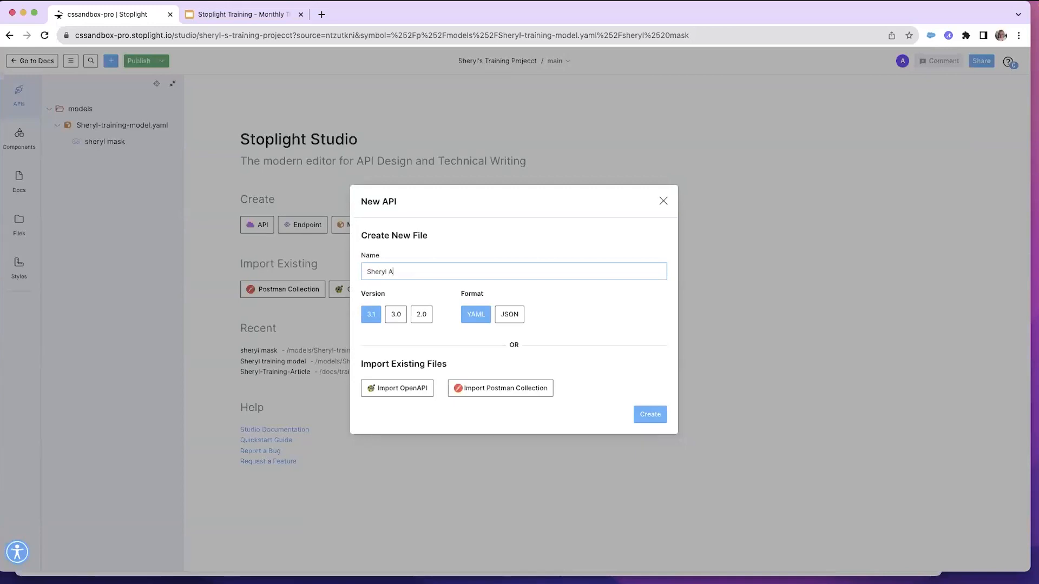
type("Training API")
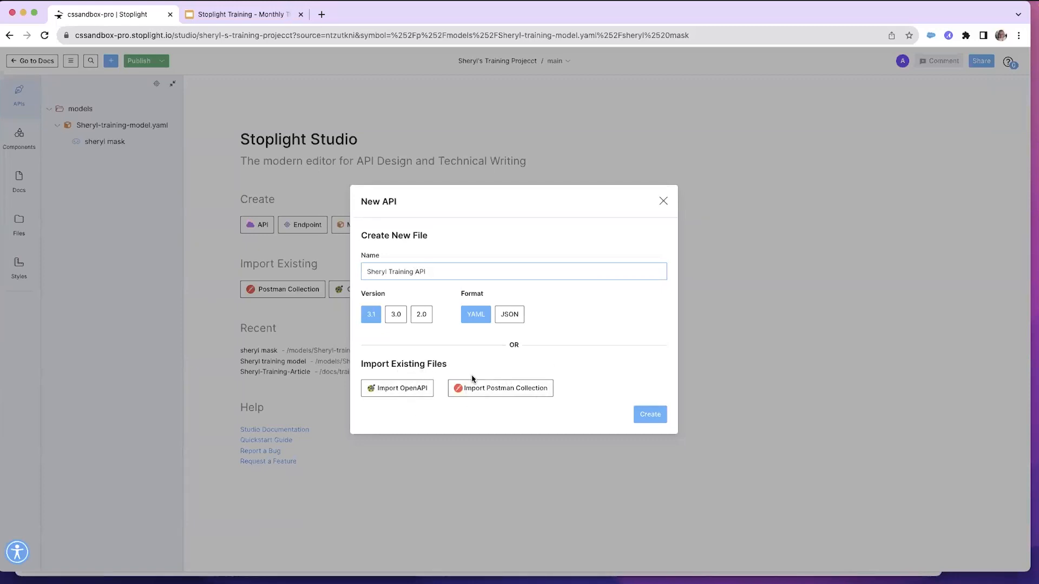
left_click(651, 416)
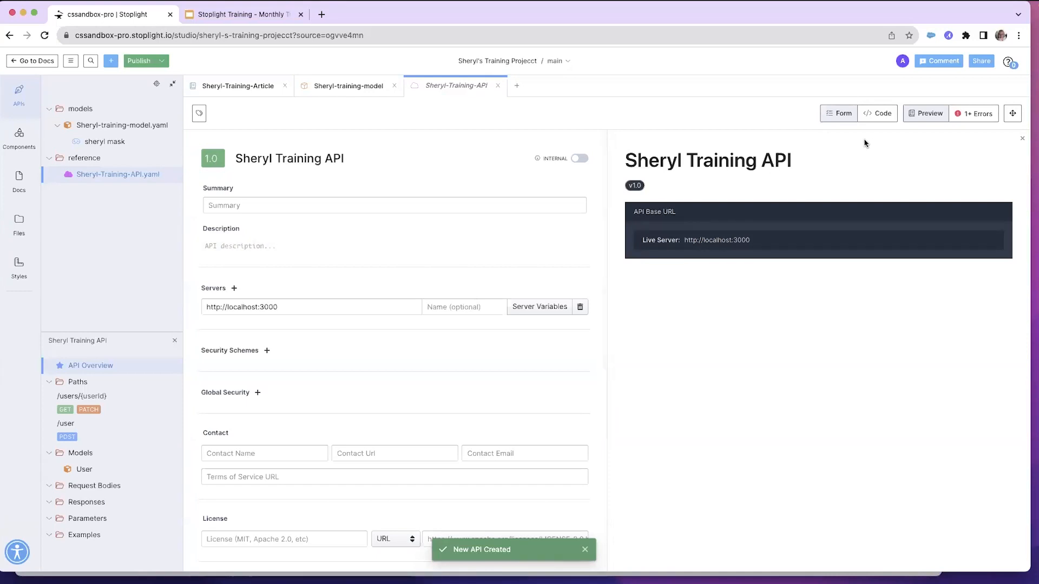
Review the new API's YAML in code view, then check its list of linting errors
left_click(880, 114)
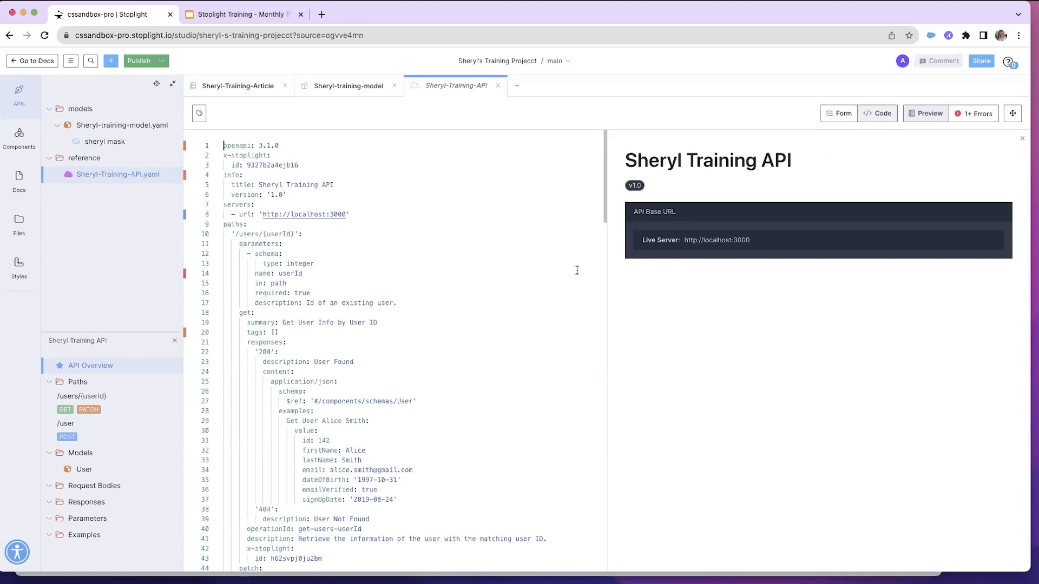
scroll(303, 332, "down", 5)
scroll(304, 332, "down", 20)
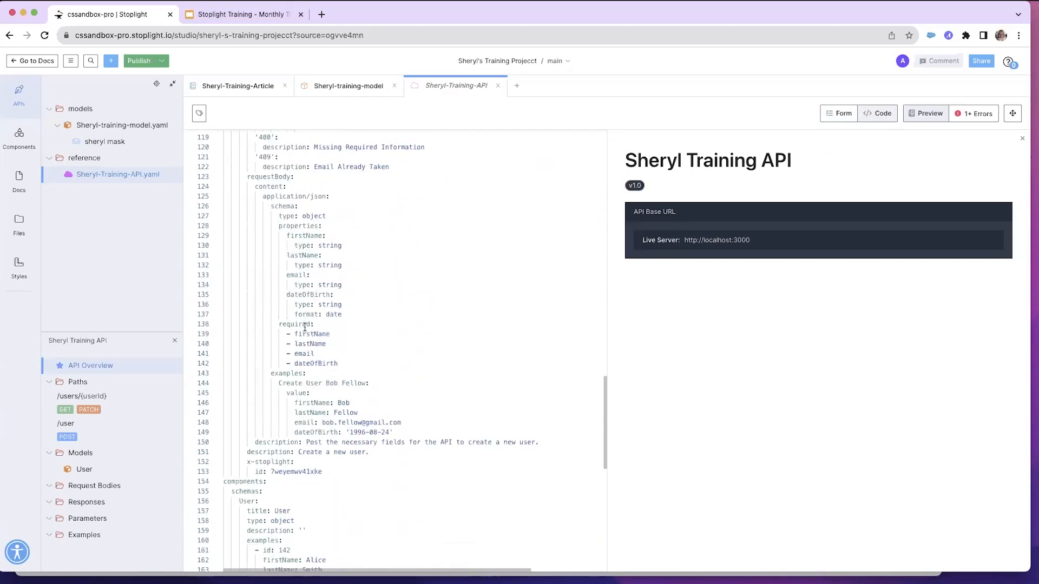
scroll(304, 328, "up", 18)
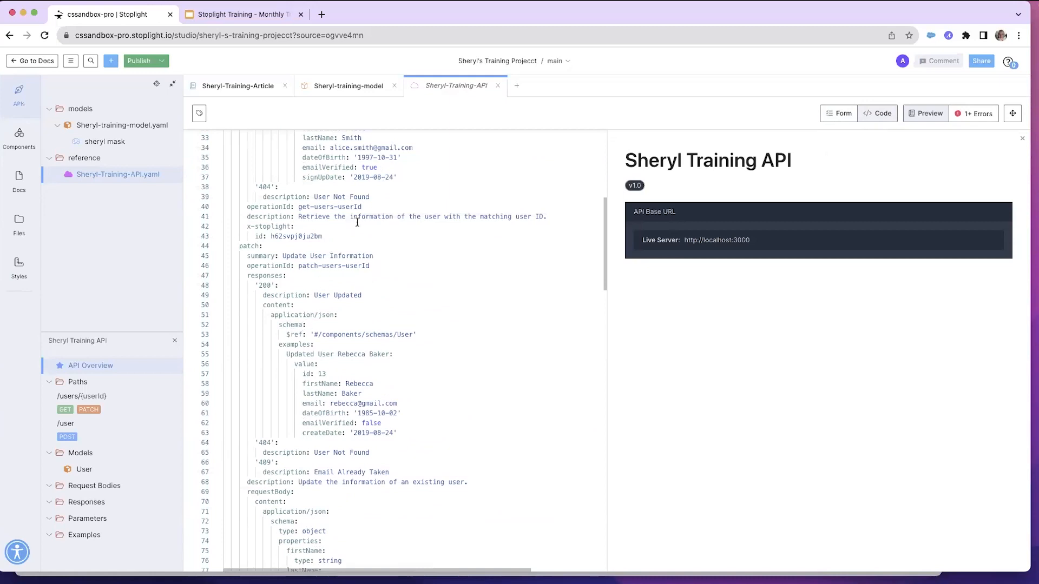
scroll(362, 249, "up", 2)
scroll(362, 249, "up", 4)
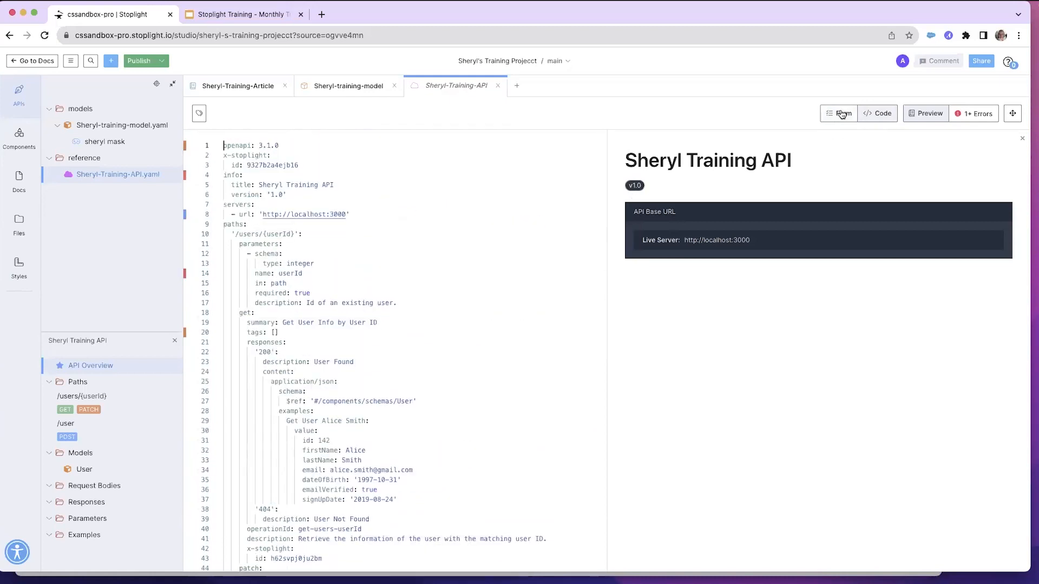
left_click(841, 114)
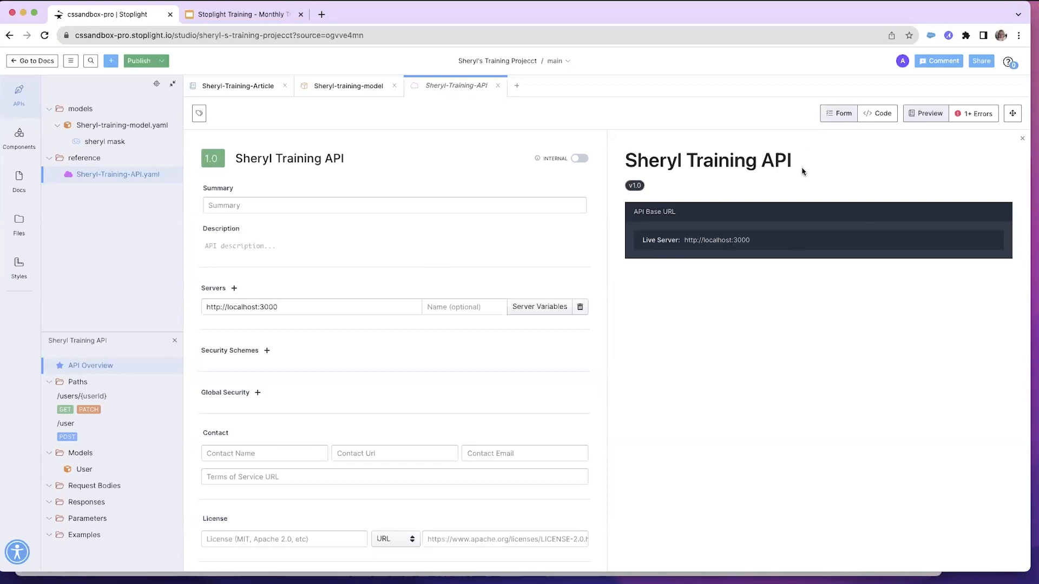
left_click(978, 117)
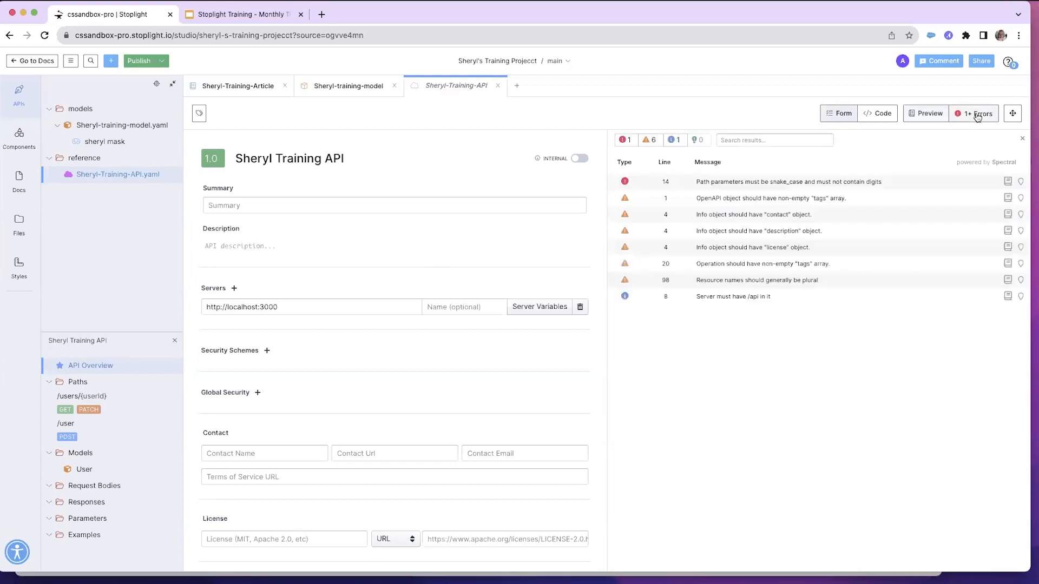
left_click(920, 118)
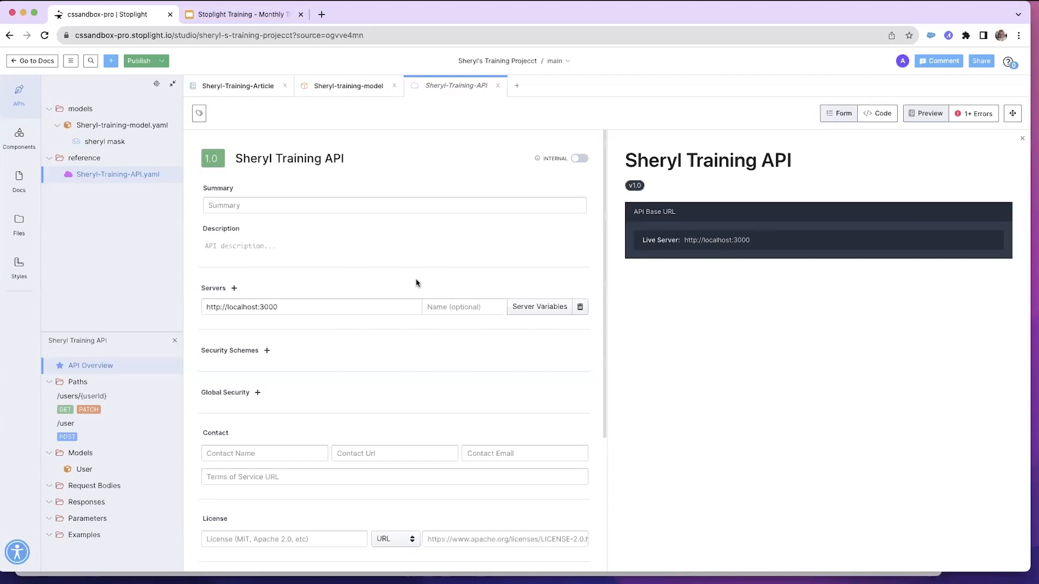
Import the OpenAPI file ExampleCustomerAPI-New-101.yaml from the Training Thursdays folder
left_click(105, 179)
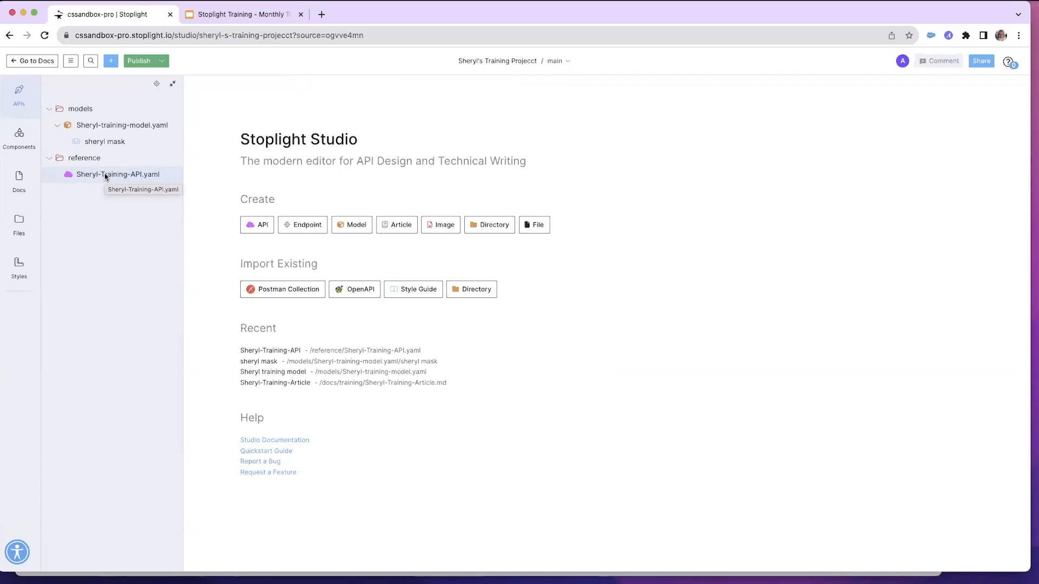
left_click(357, 290)
scroll(452, 319, "down", 2)
scroll(452, 318, "down", 5)
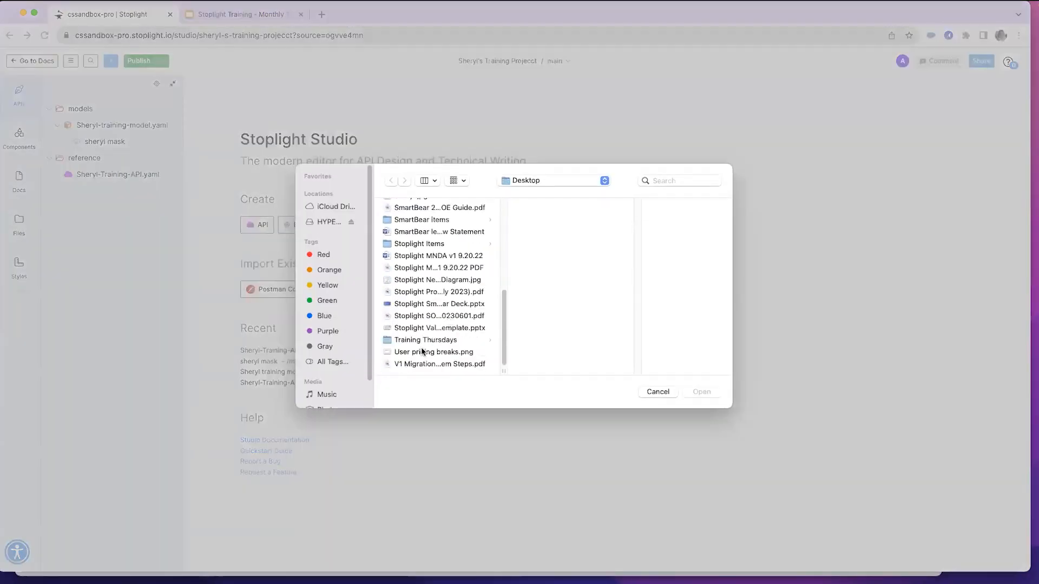
left_click(418, 341)
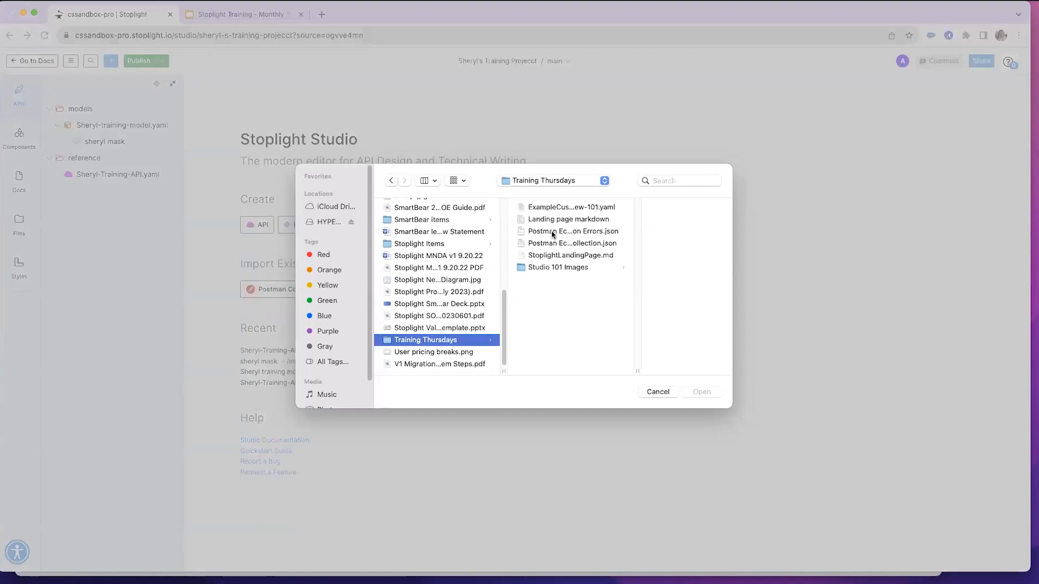
left_click(535, 208)
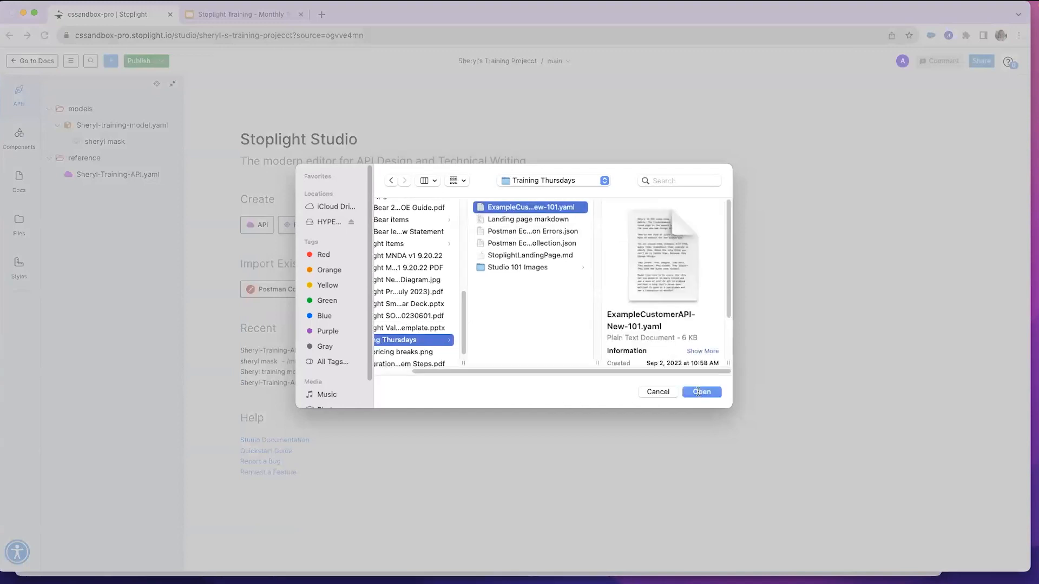
left_click(699, 391)
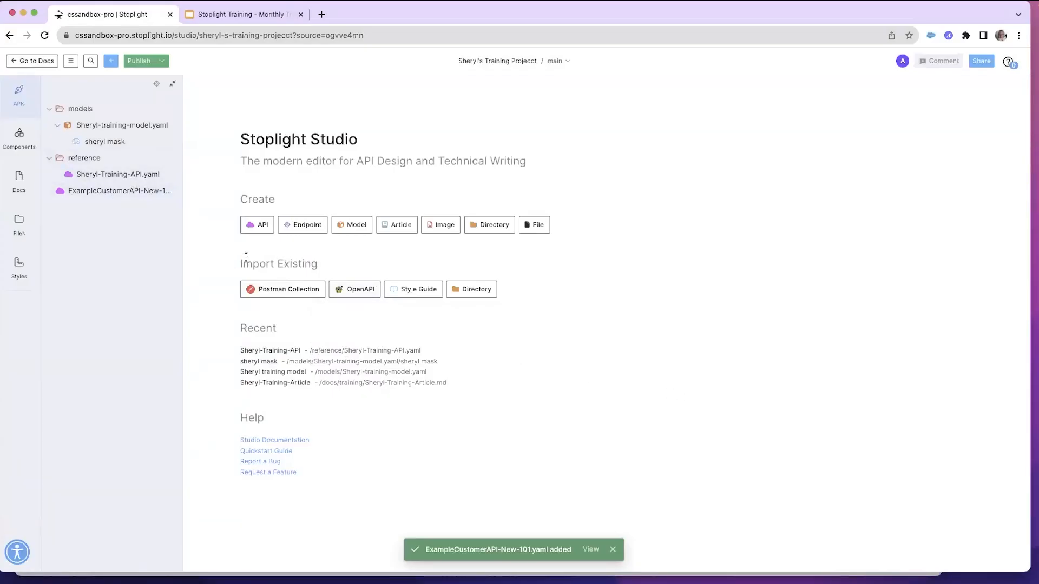
Import the Postman Echo.postman_collection Errors.json collection from the same folder
left_click(290, 293)
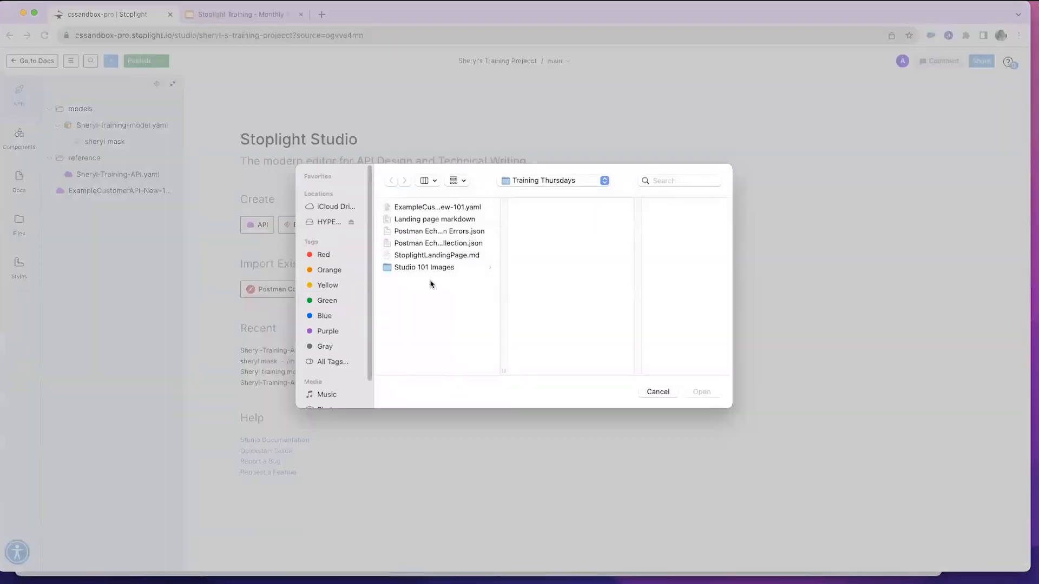
left_click(420, 233)
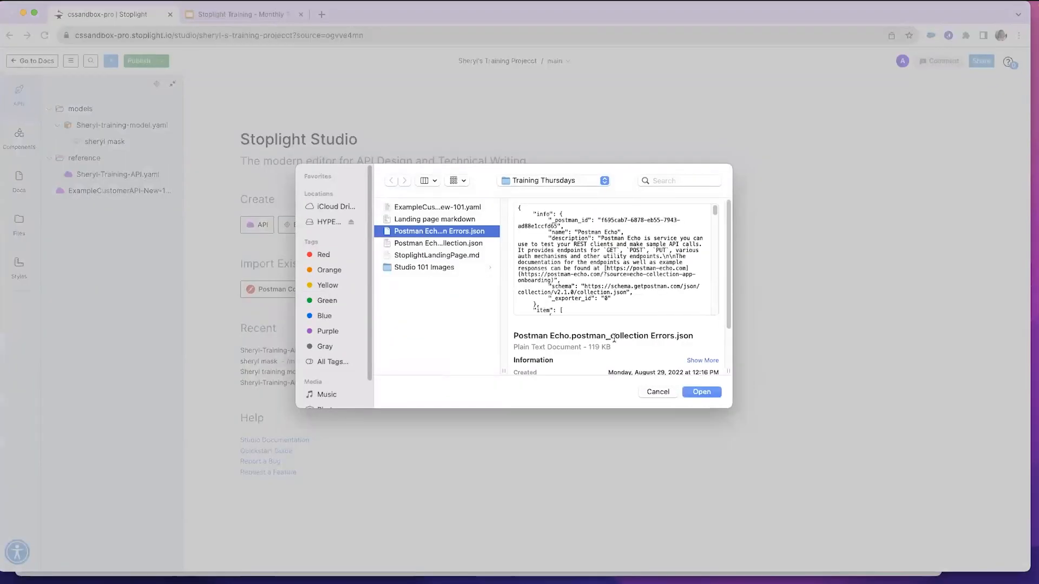
left_click(703, 391)
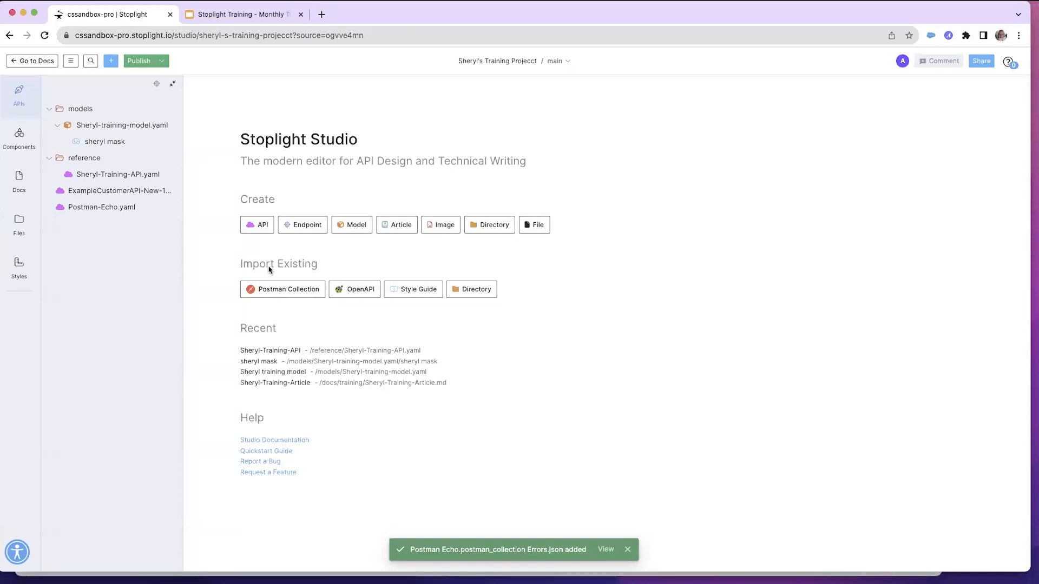
Open the imported Postman-Echo API and switch it to internal
left_click(87, 207)
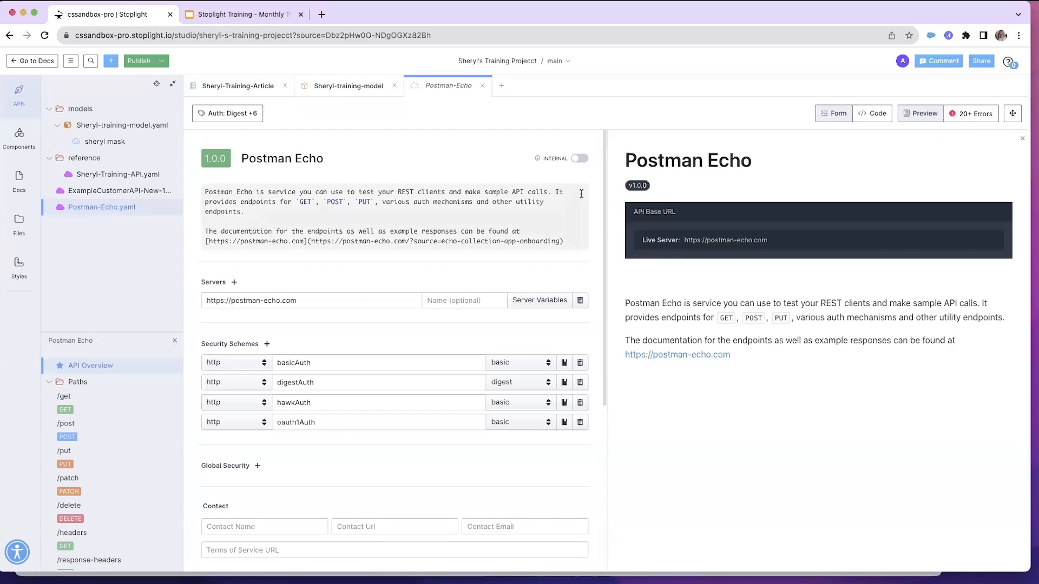
left_click(581, 159)
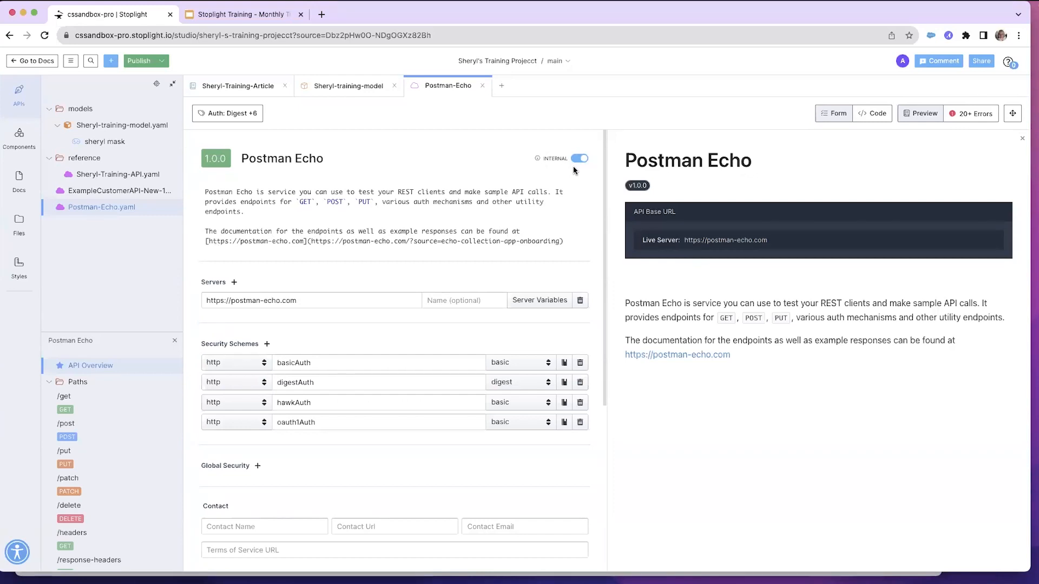
Open ExampleCustomerAPI-New 101 and, from its error list, correct the server URL's protocol to https in the code
left_click(99, 194)
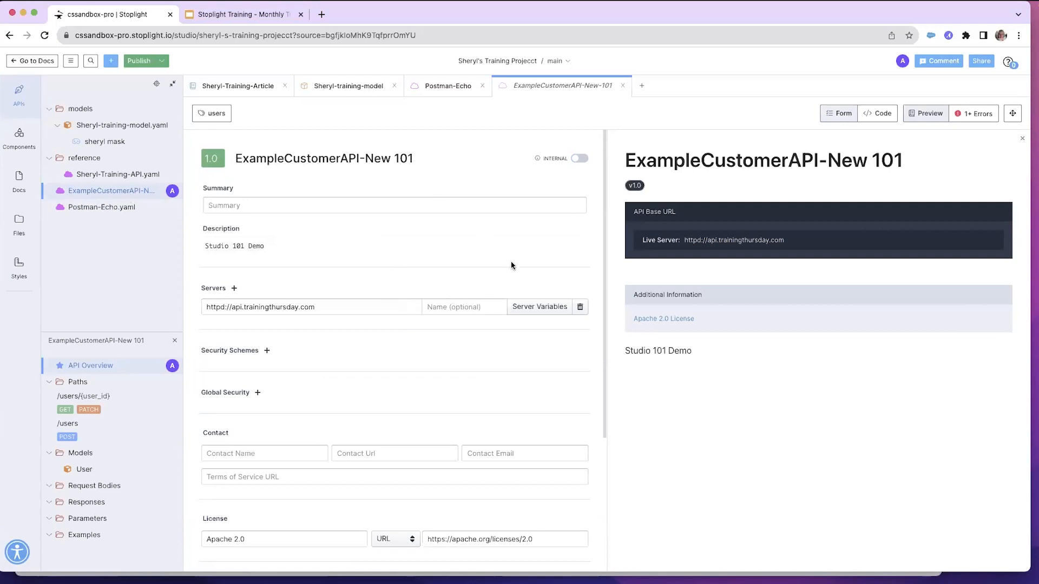
left_click(888, 115)
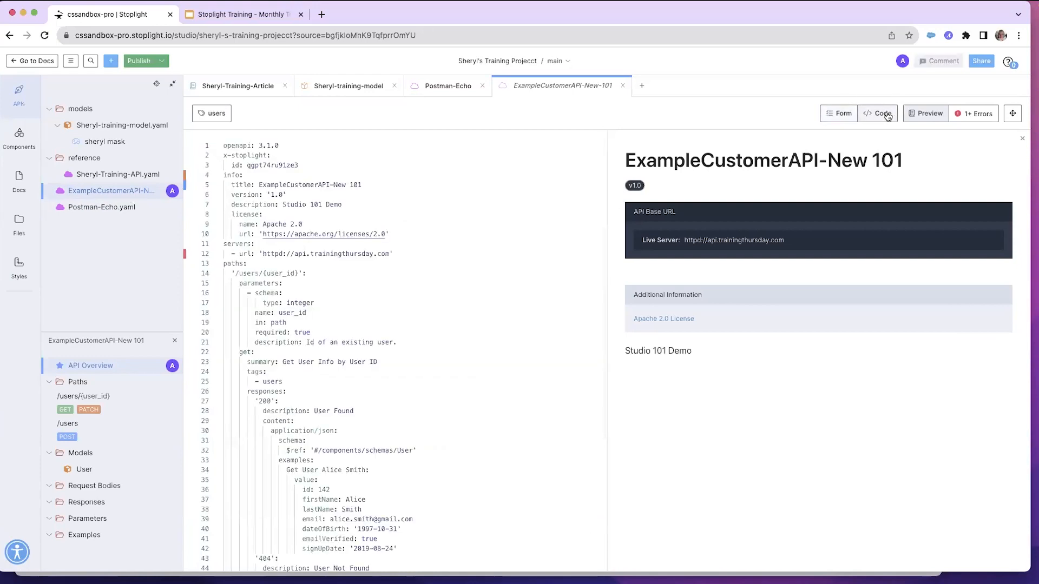
left_click(922, 116)
left_click(973, 114)
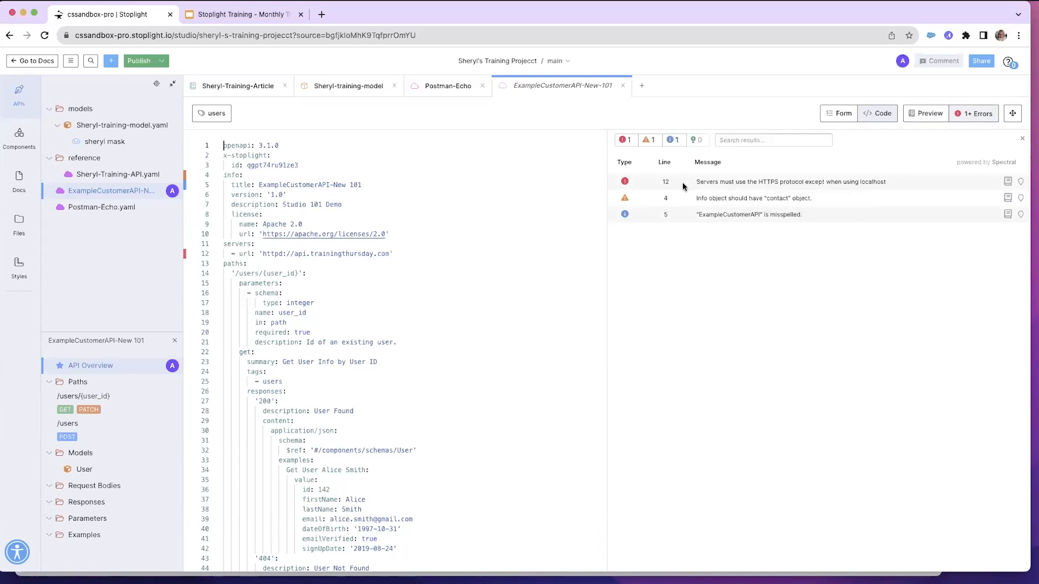
left_click(759, 184)
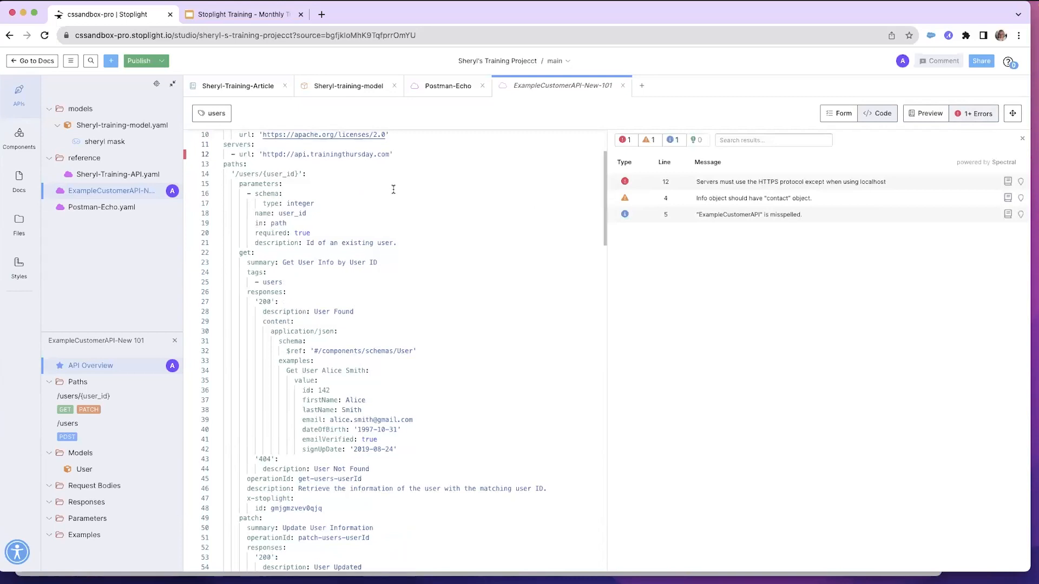
left_click(283, 155)
key("BackSpace")
type("s:")
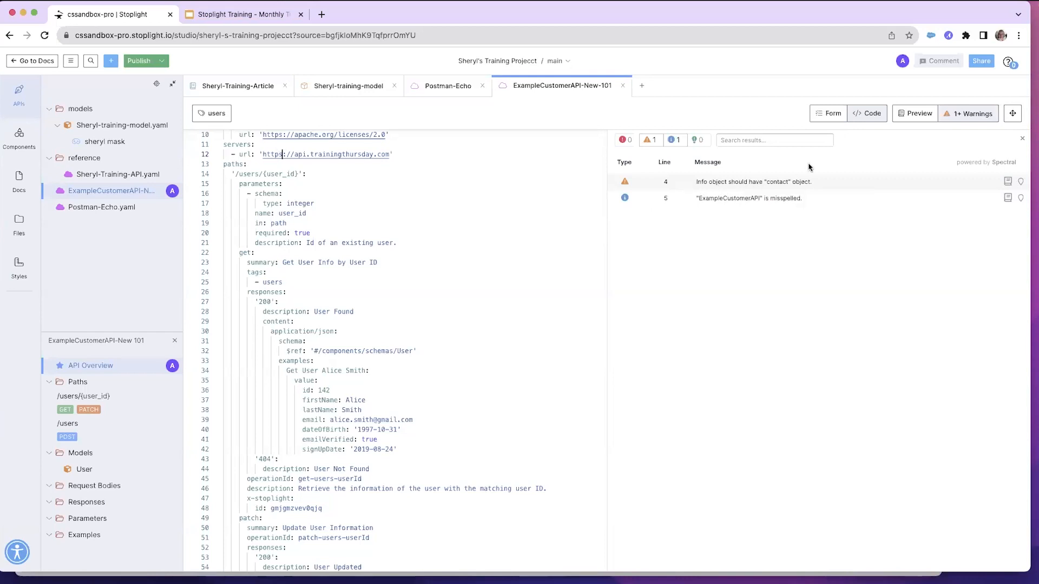
left_click(824, 114)
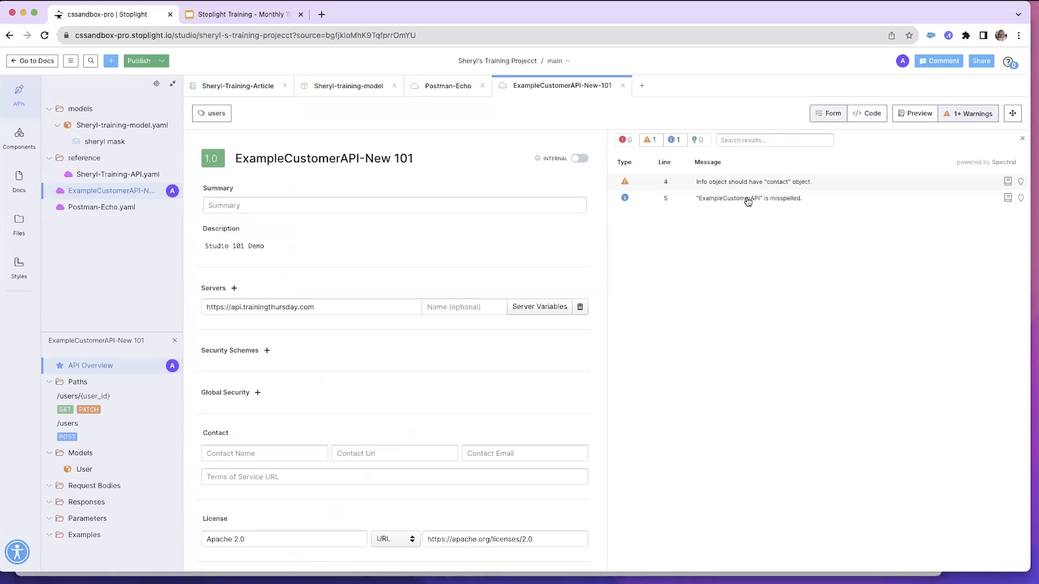
scroll(385, 343, "down", 3)
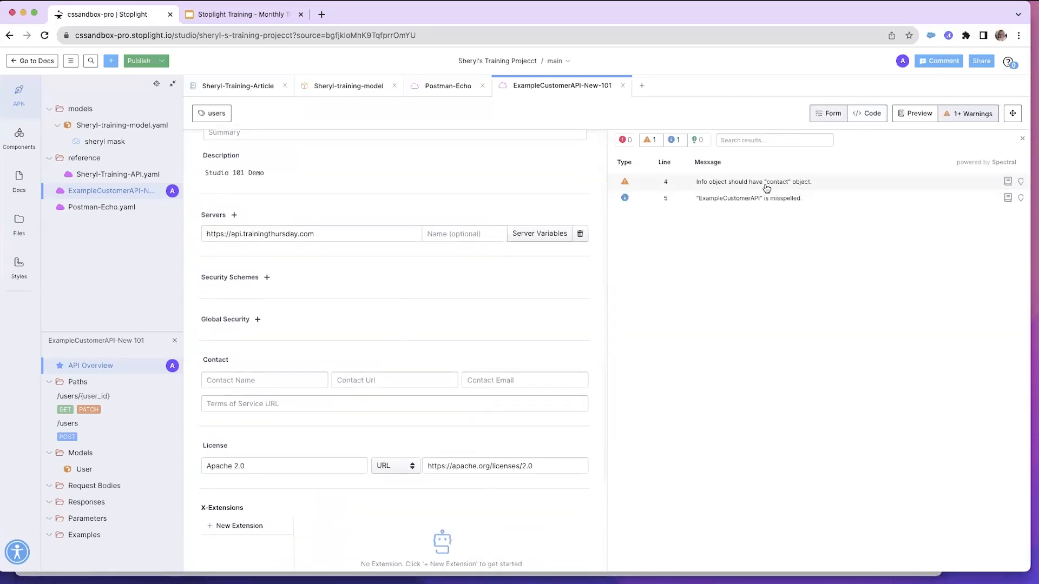
left_click(248, 380)
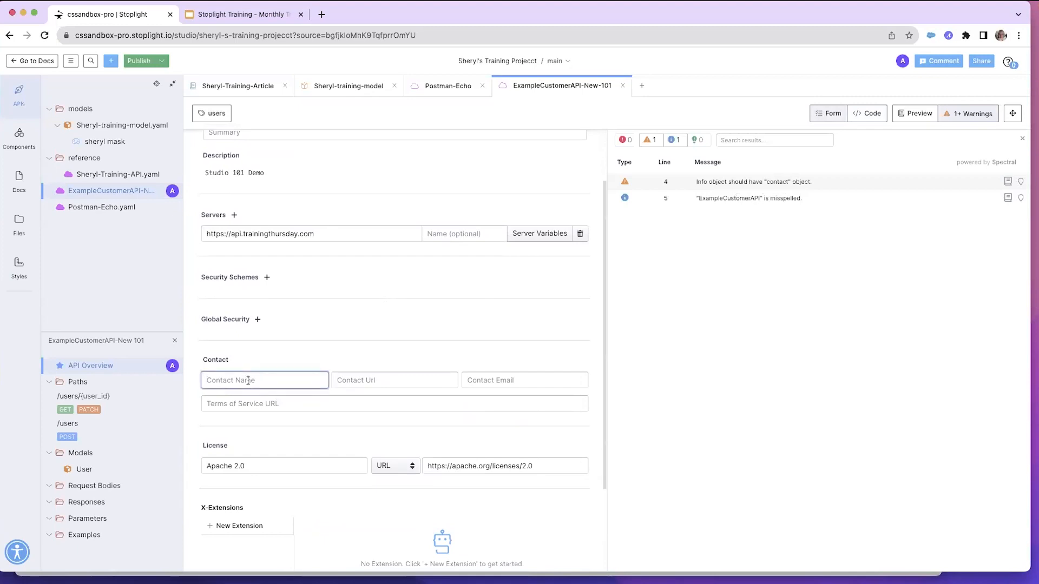
type("Sheryl")
key("Tab")
type("www.smartbear.com")
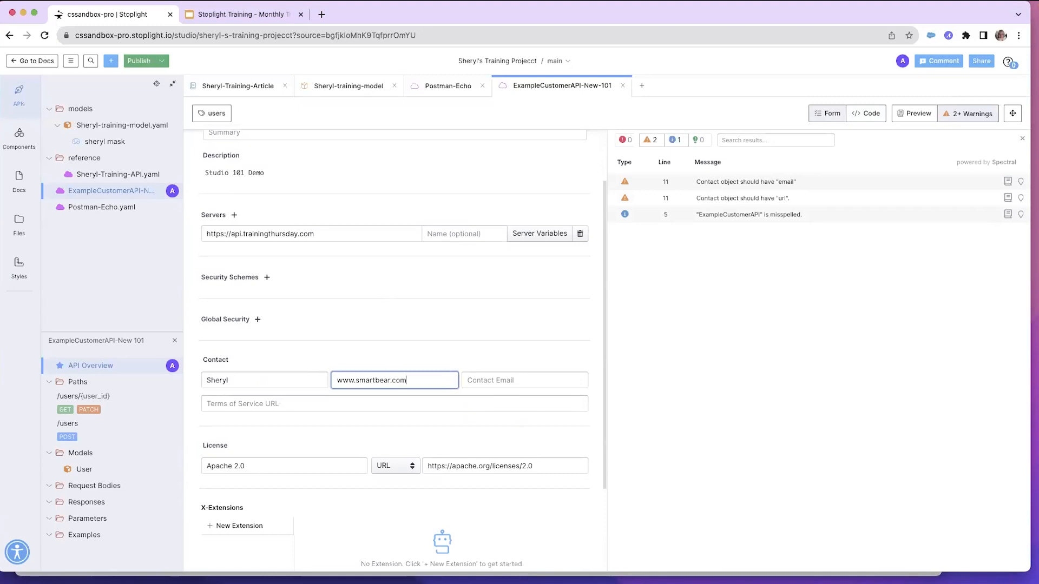
key("Tab")
key("Tab")
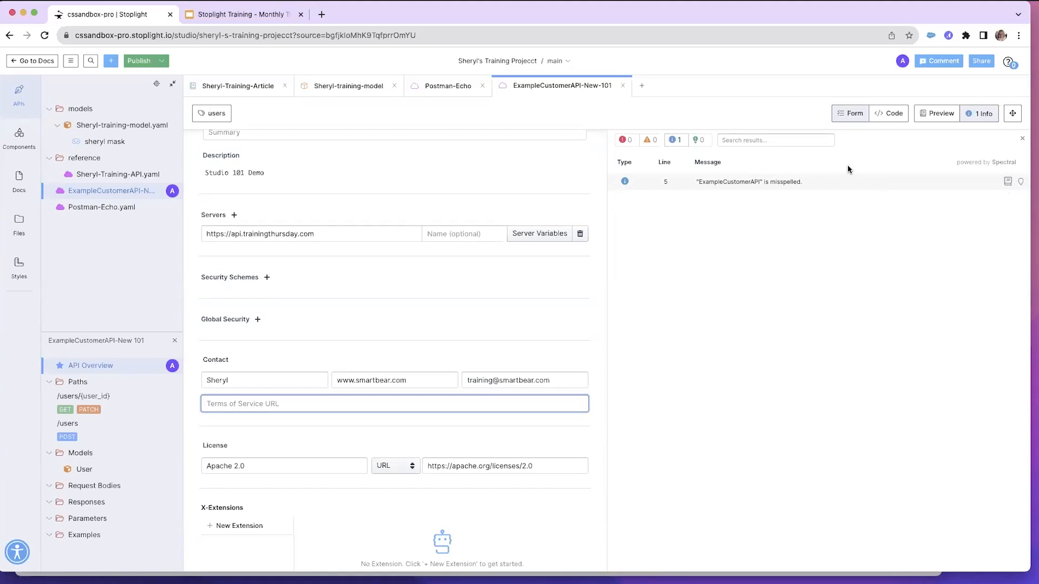
Hide the issues list, open the comments panel, and start a new comment mentioning a teammate
left_click(983, 114)
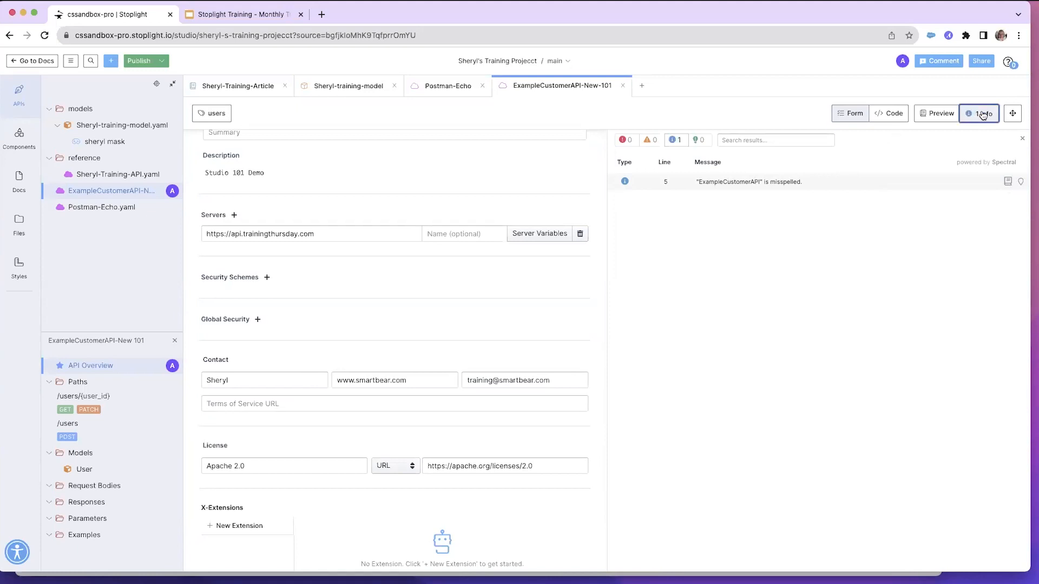
left_click(983, 114)
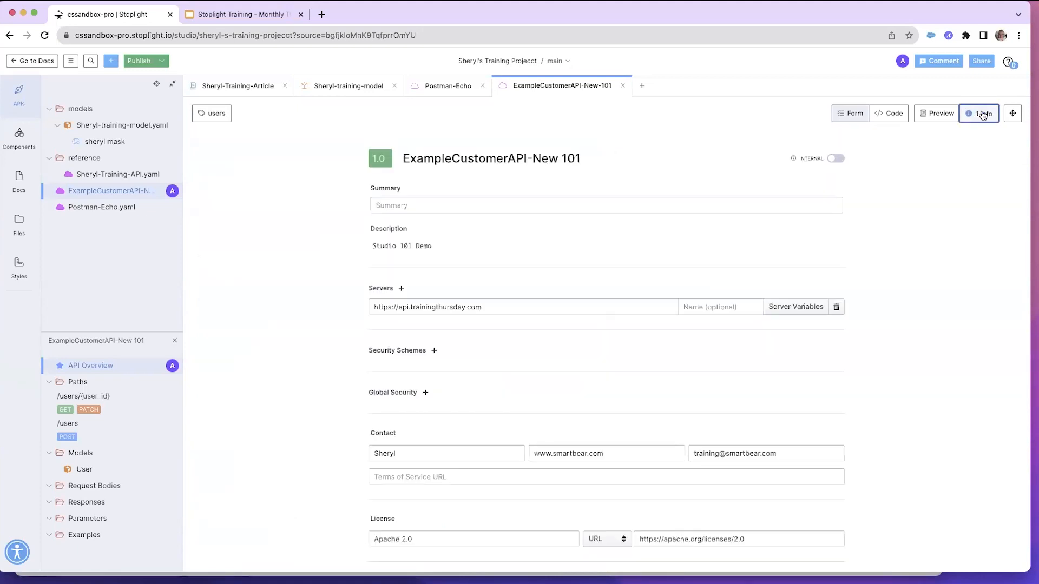
left_click(940, 64)
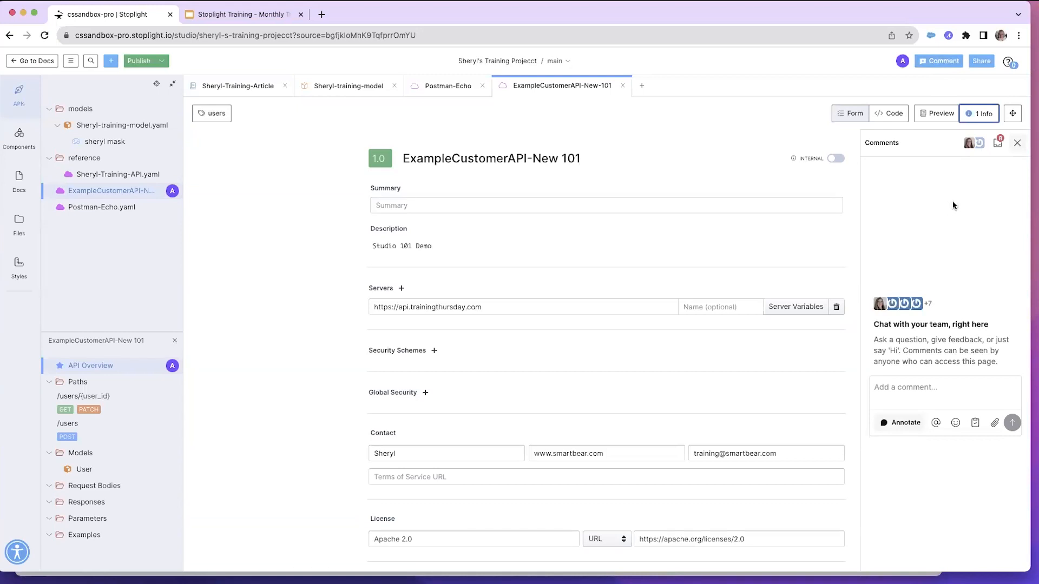
left_click(894, 391)
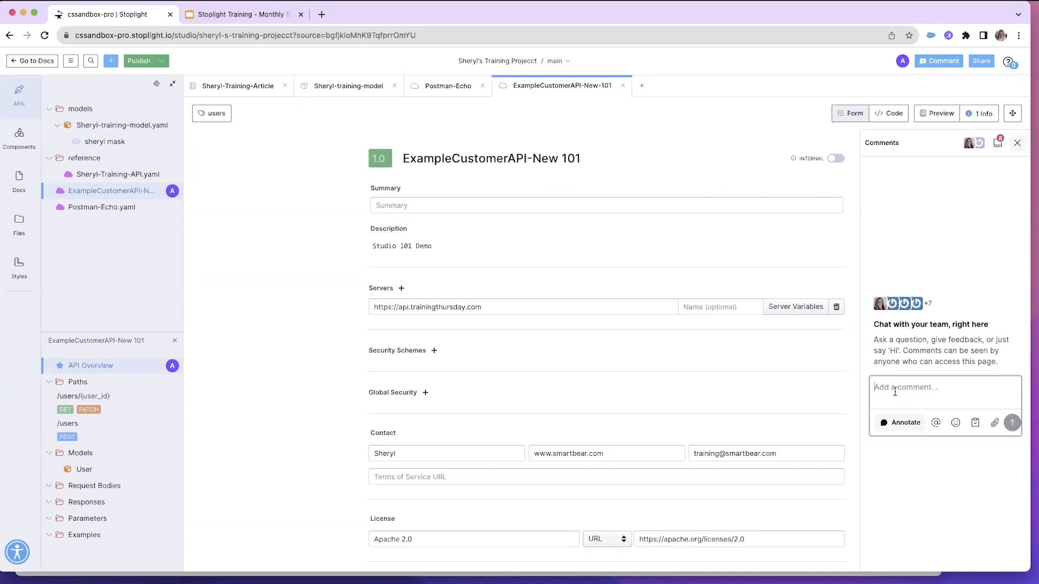
type("@")
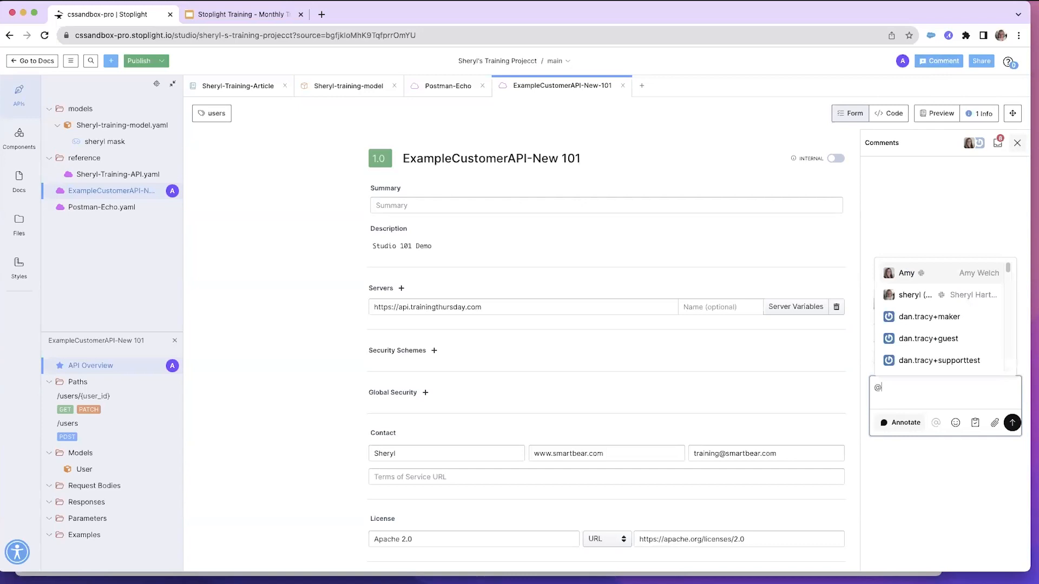
type("amy")
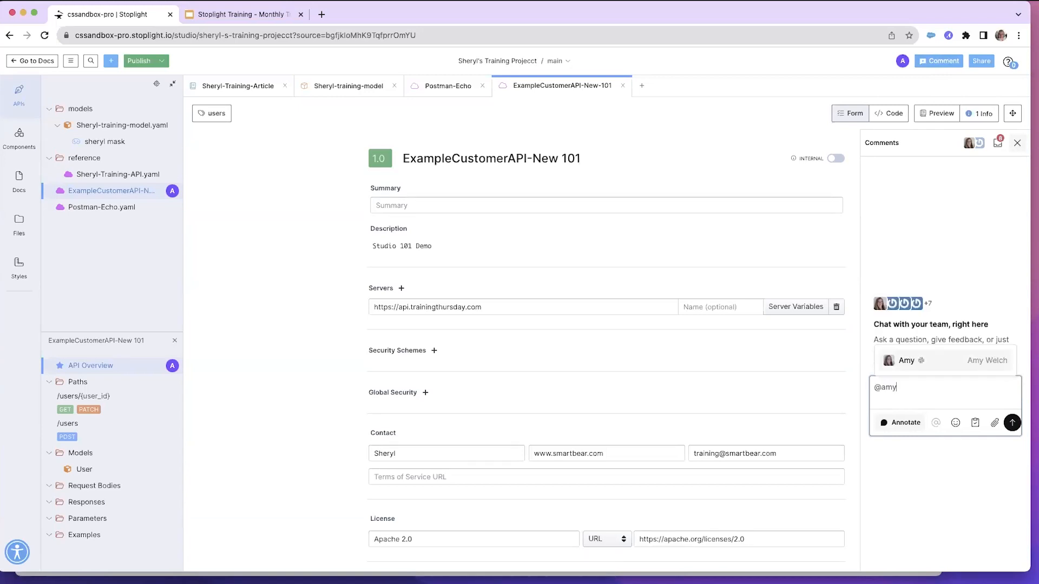
left_click(912, 361)
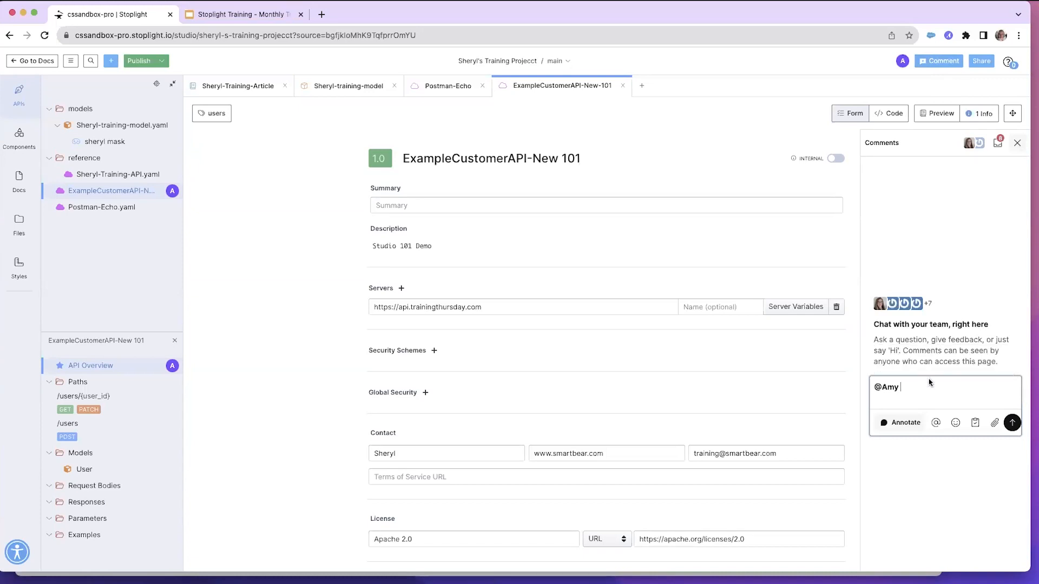
Finish the comment asking "do you have the summary for this API?", annotate it on the Summary field, and post it
type("do you have the summary for")
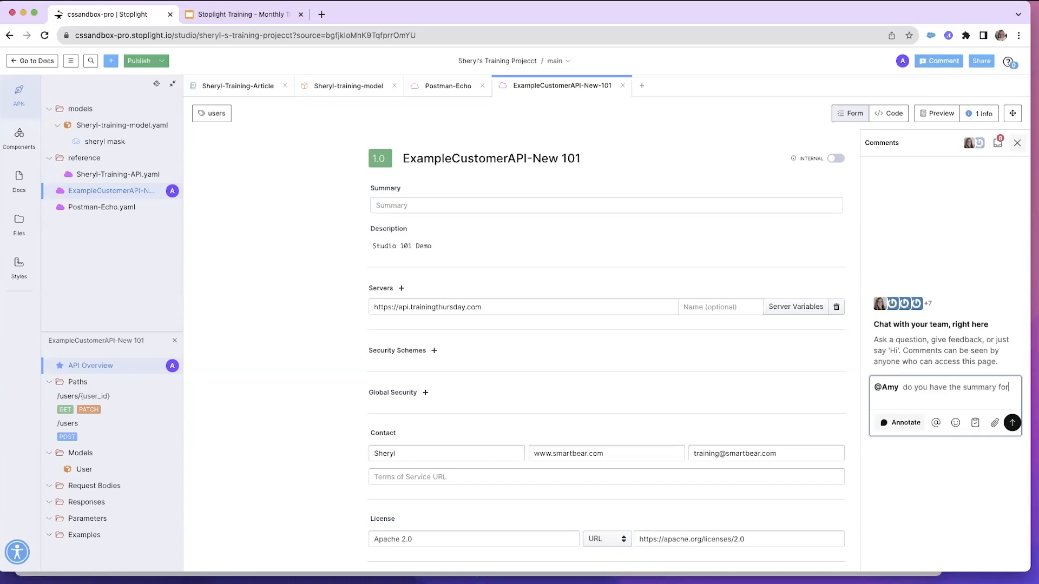
type(" this API?")
left_click(891, 426)
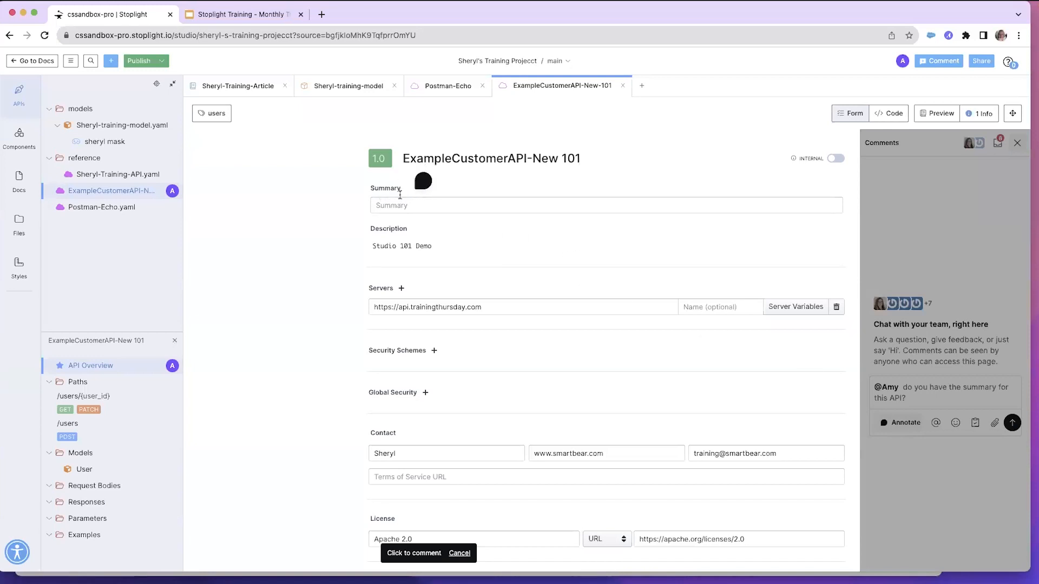
left_click(386, 205)
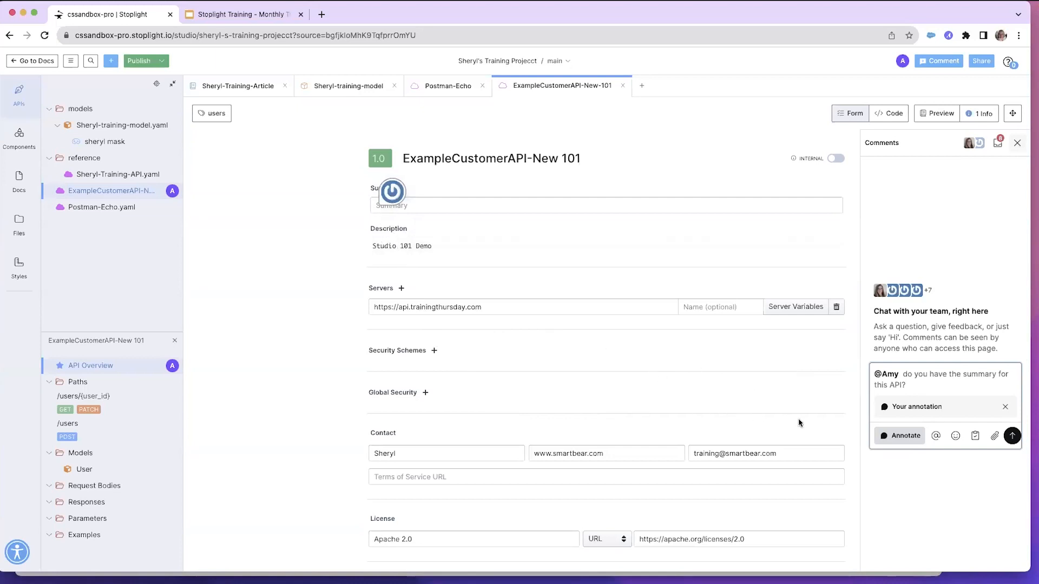
left_click(1012, 437)
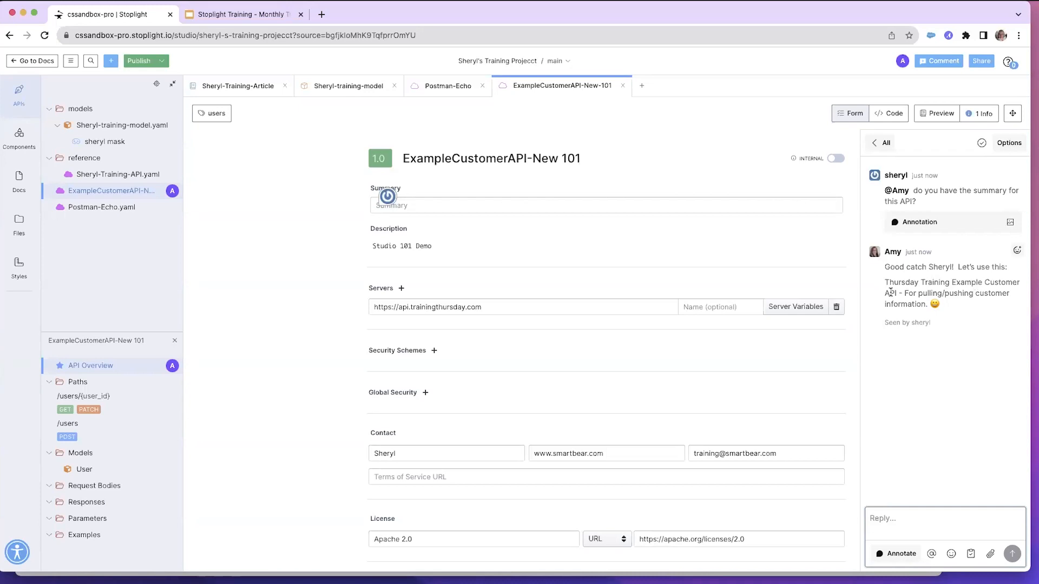
Copy the suggested summary from the teammate's reply and paste it into the API's Summary field
left_click_drag(887, 282, 926, 302)
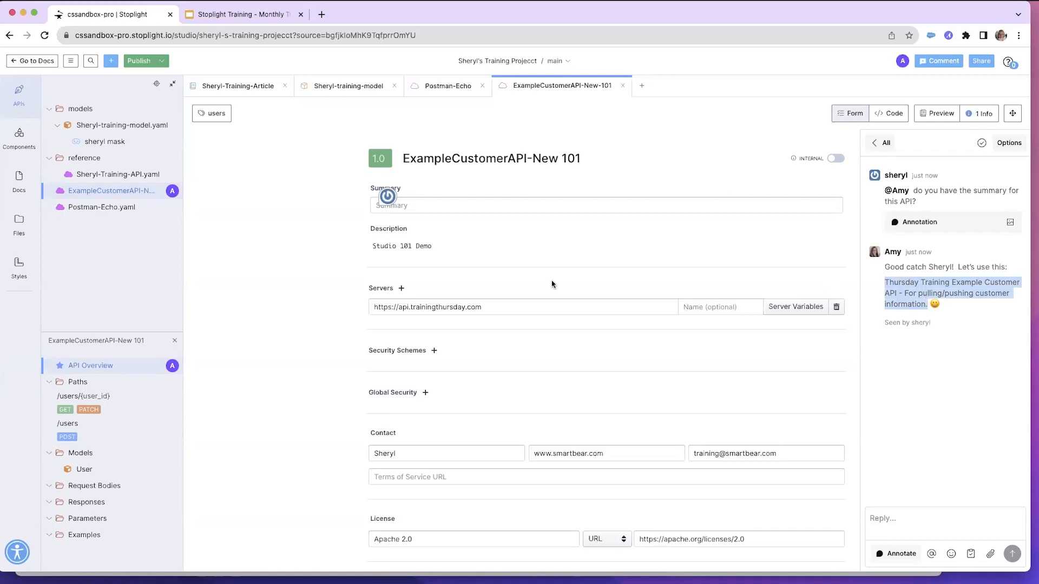
left_click(425, 204)
type("Thursday Training Example Customer API - For pulling/pushing customer information.")
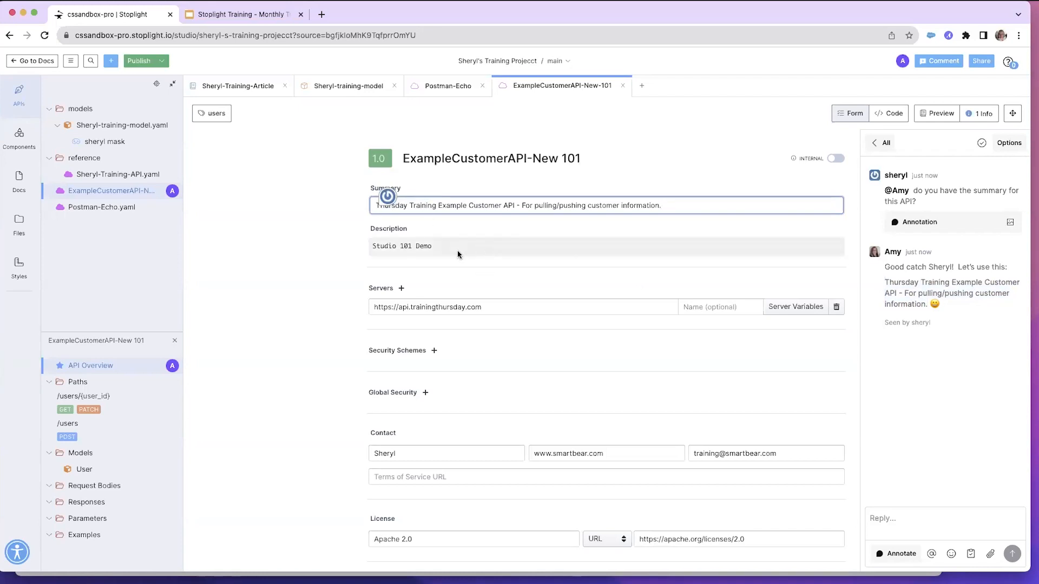
left_click(319, 269)
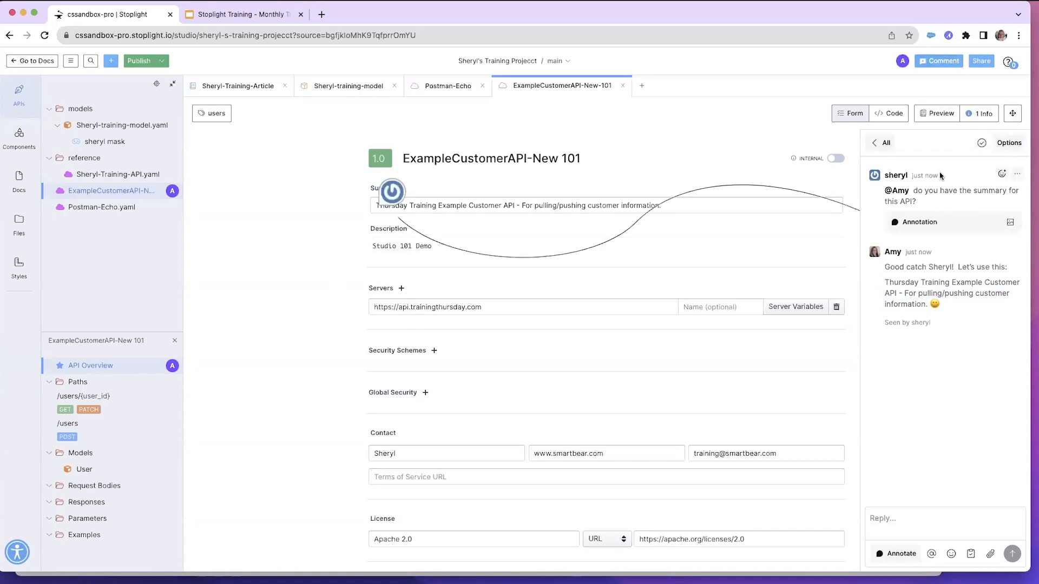
Close the comments panel and browse the project files, expanding the docs, training, models and reference folders
left_click(944, 62)
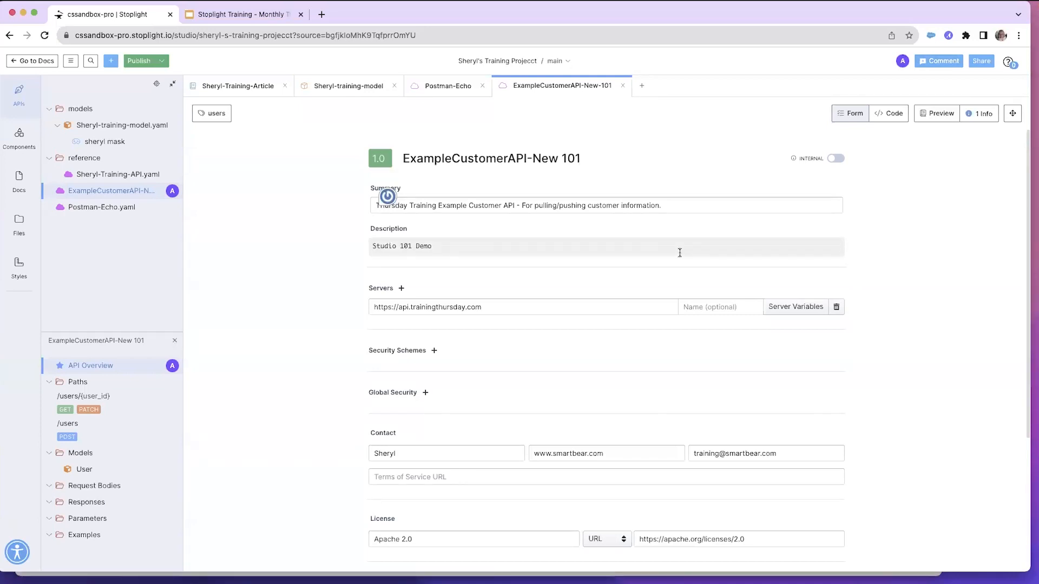
left_click(937, 113)
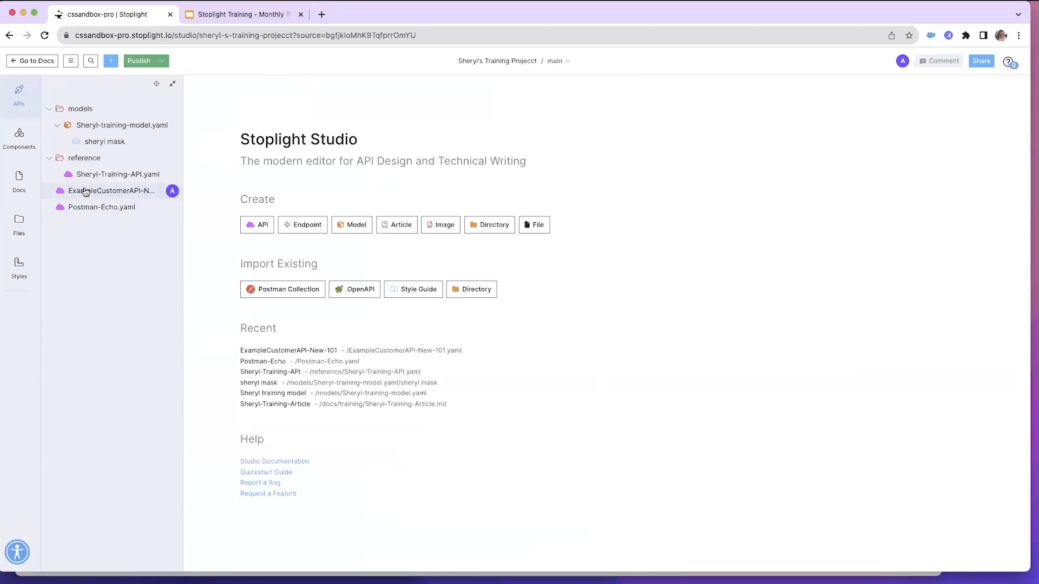
left_click(19, 226)
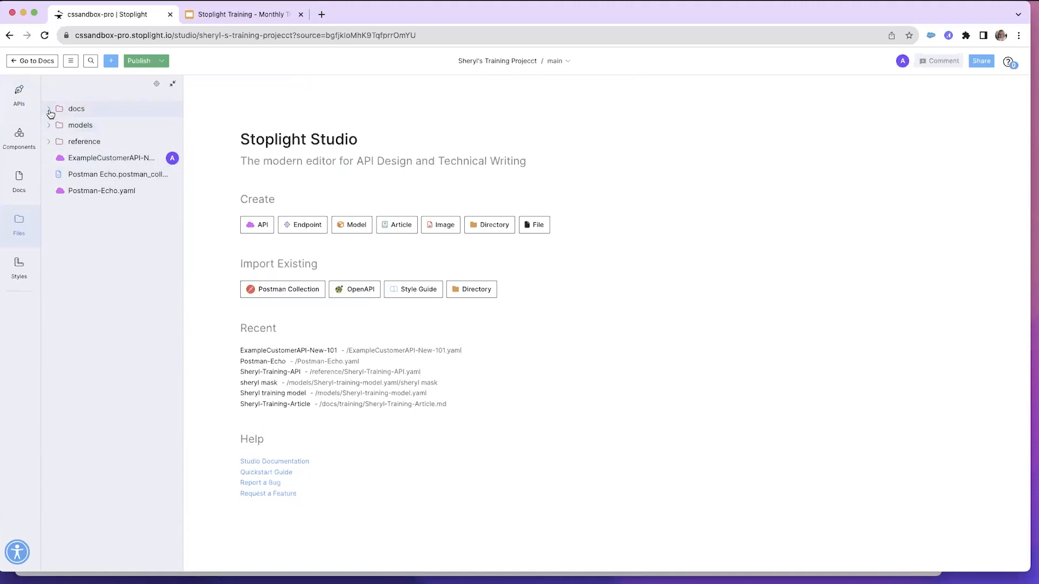
left_click(50, 109)
left_click(57, 125)
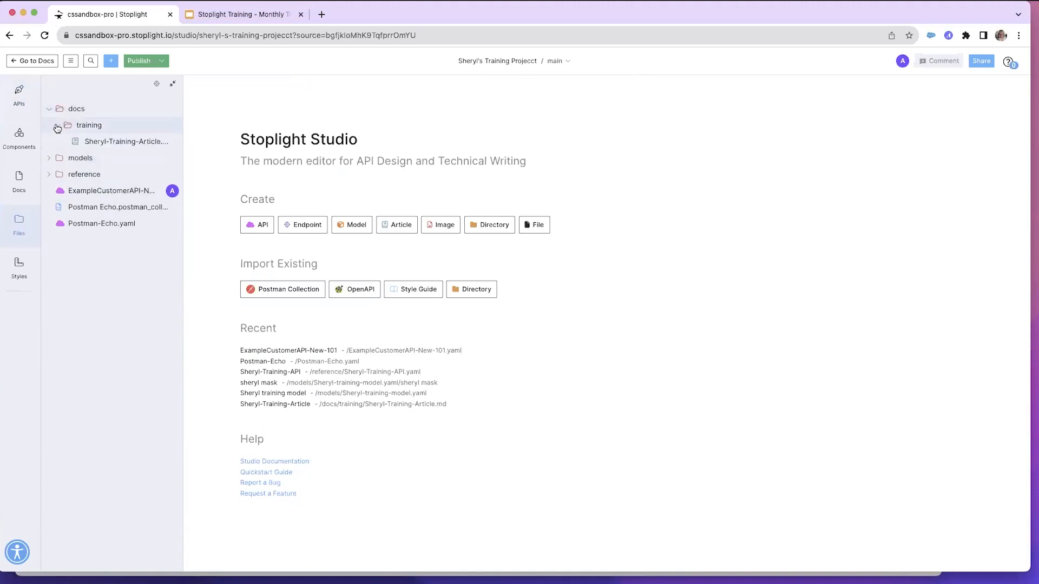
left_click(49, 159)
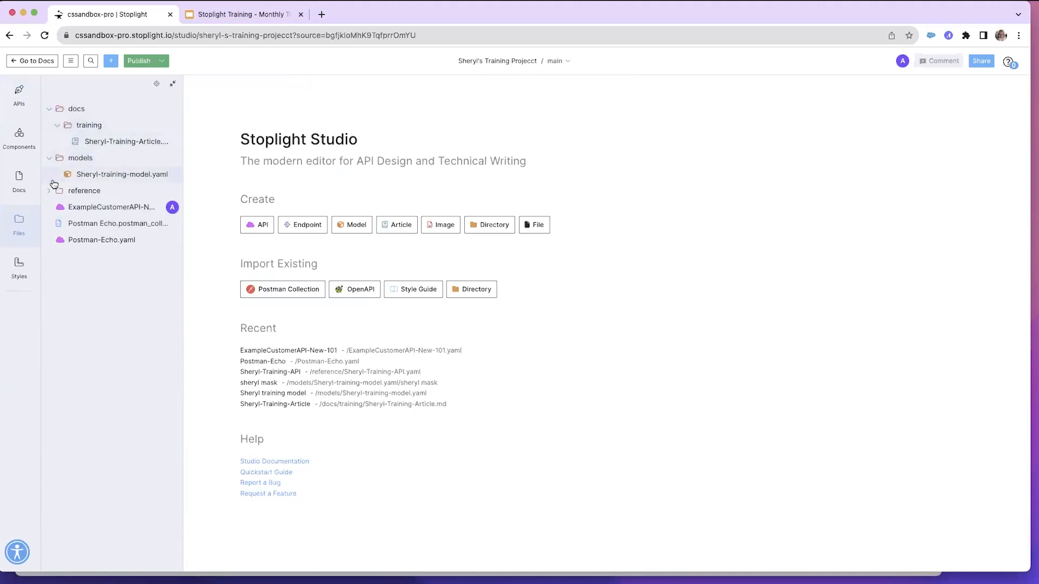
left_click(49, 191)
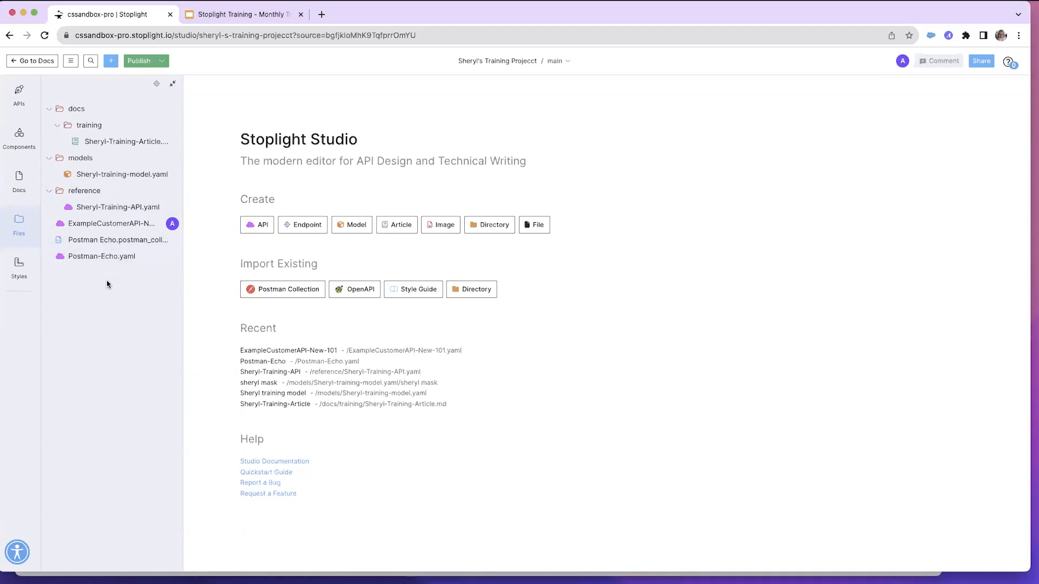
Create a Table of Contents file for the project
left_click(111, 61)
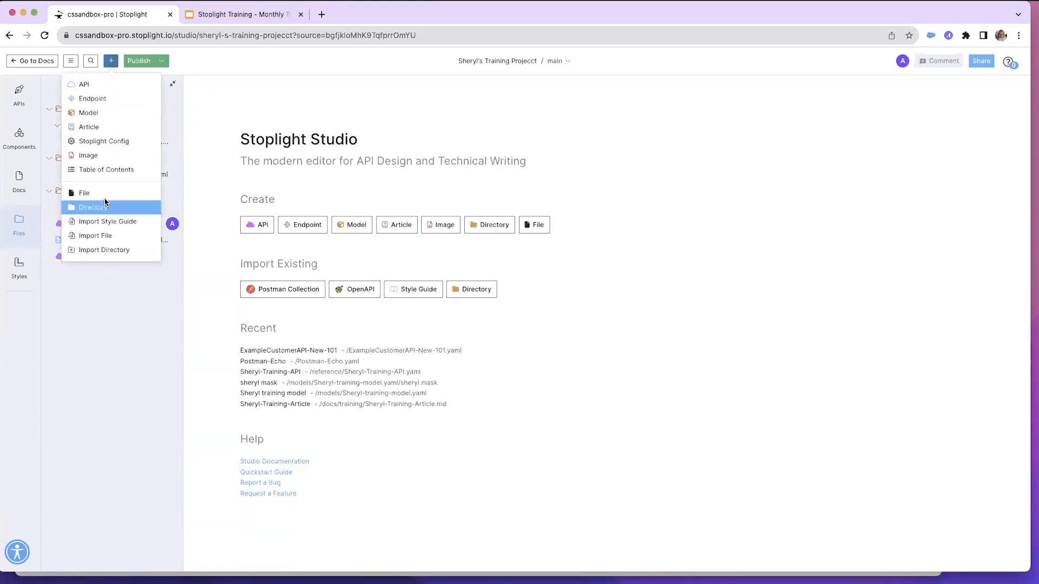
left_click(106, 171)
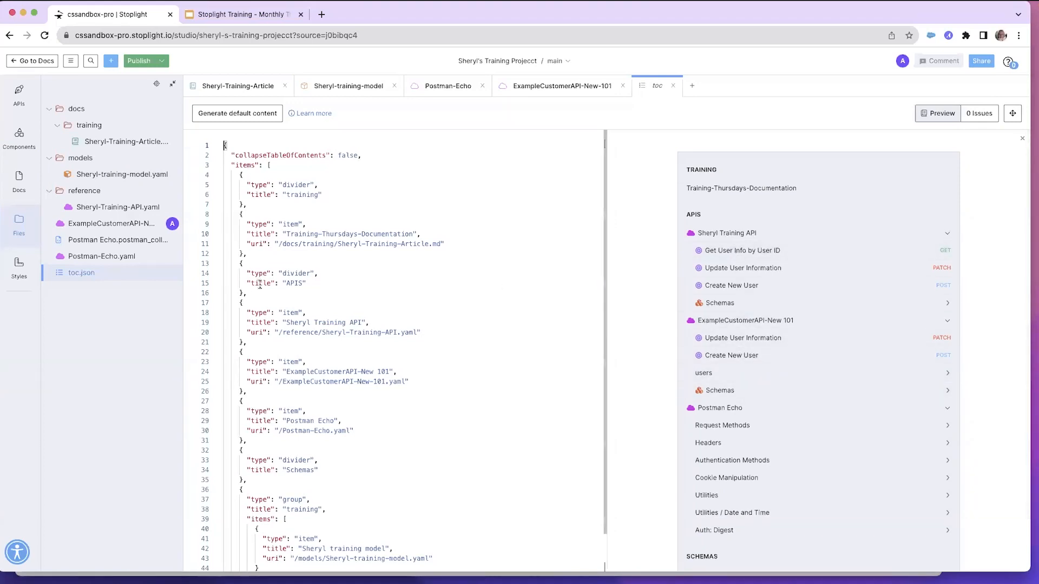
left_click(74, 275)
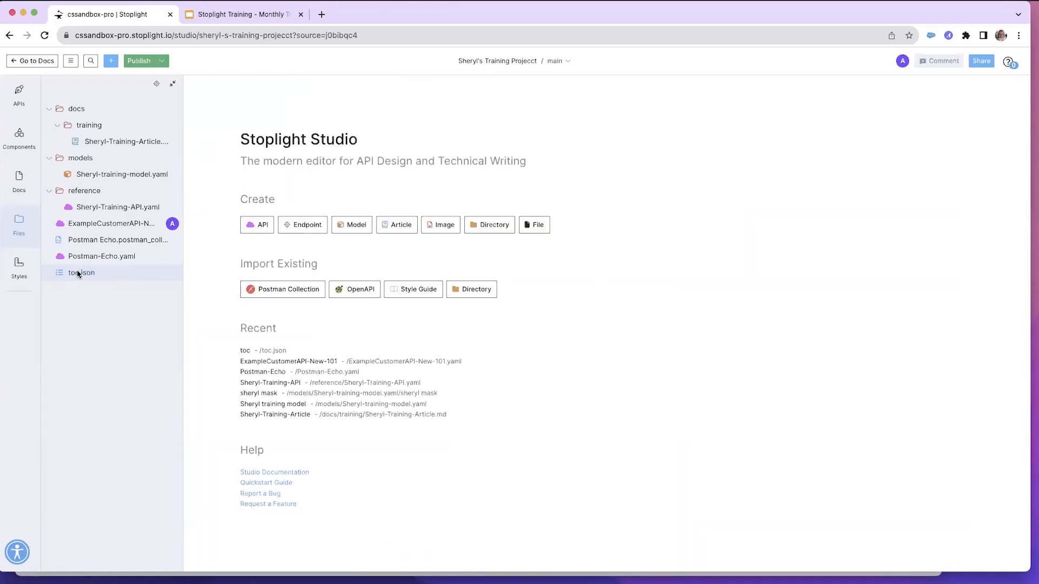
Publish the project to the workspace and close the share dialog
left_click(139, 62)
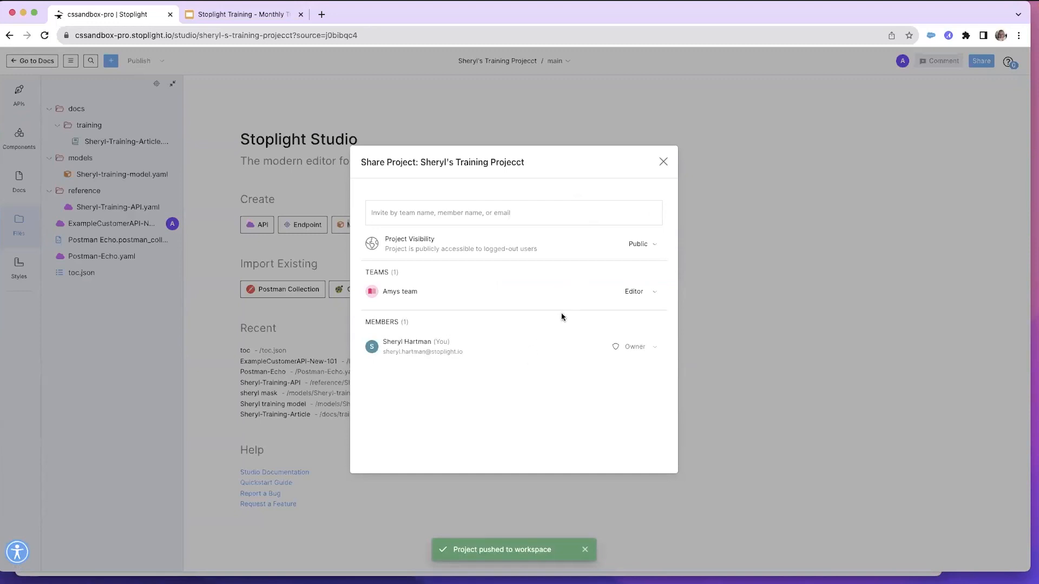
left_click(662, 162)
Open the training project's published documentation from the workspace home
left_click(22, 61)
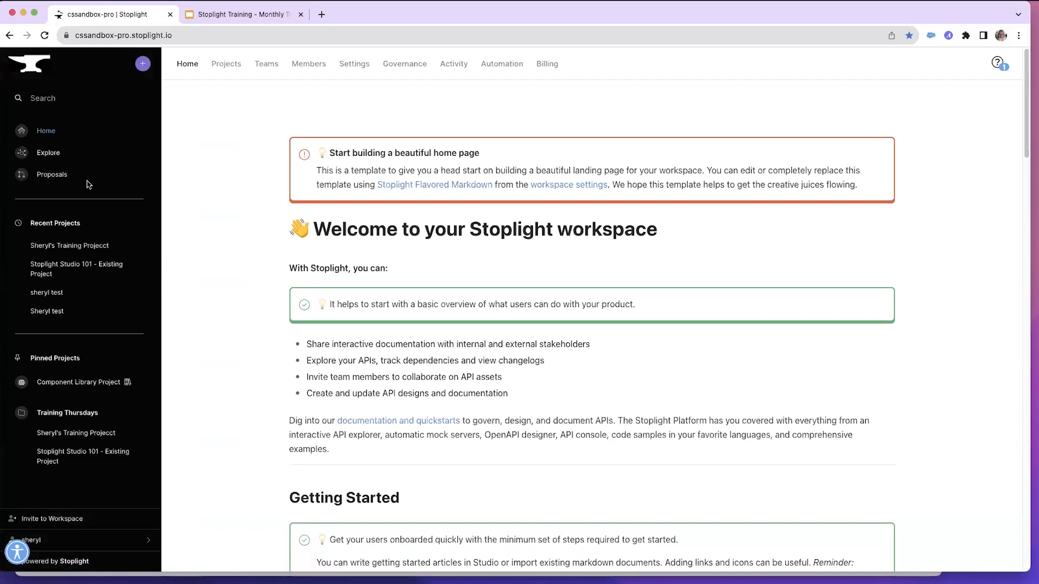
left_click(84, 435)
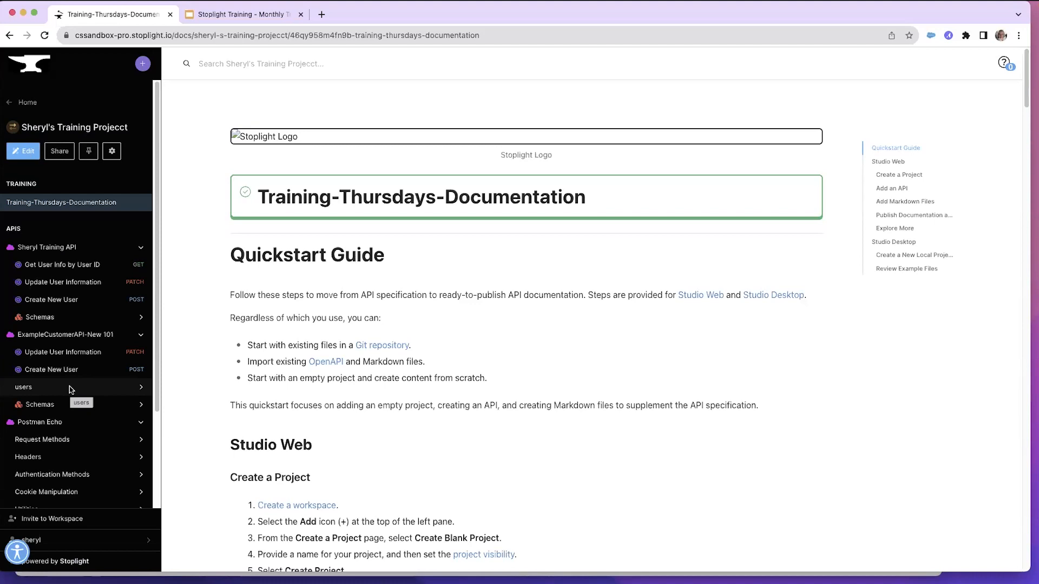
Switch to the Stoplight Training presentation tab and advance to the next slide
left_click(251, 16)
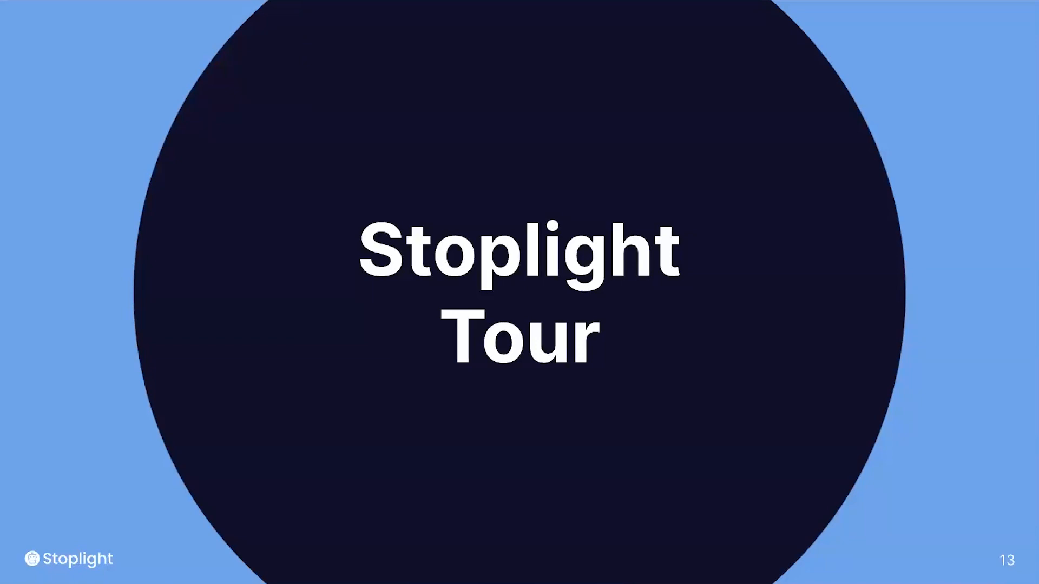
key("Right")
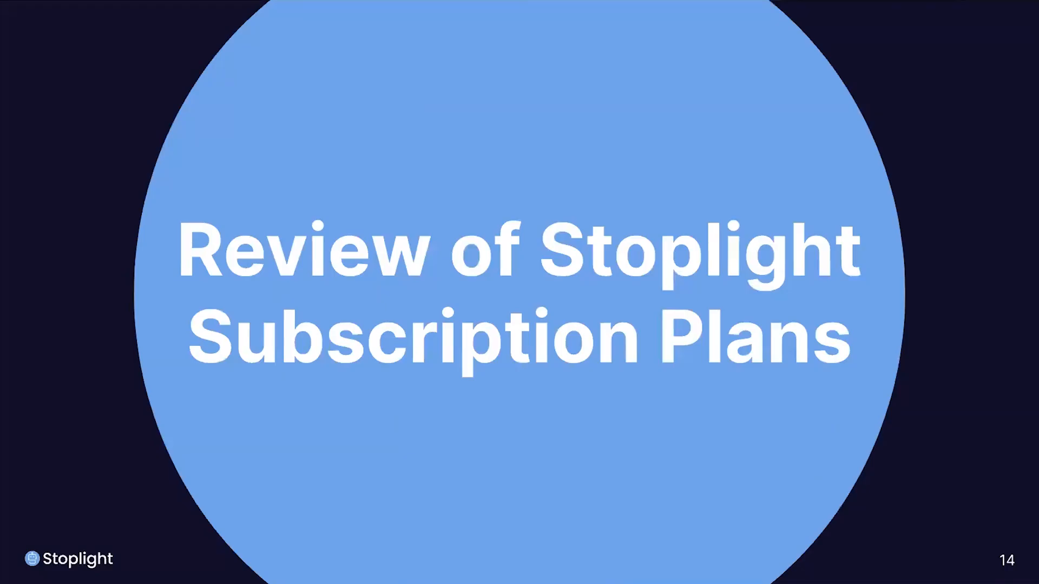